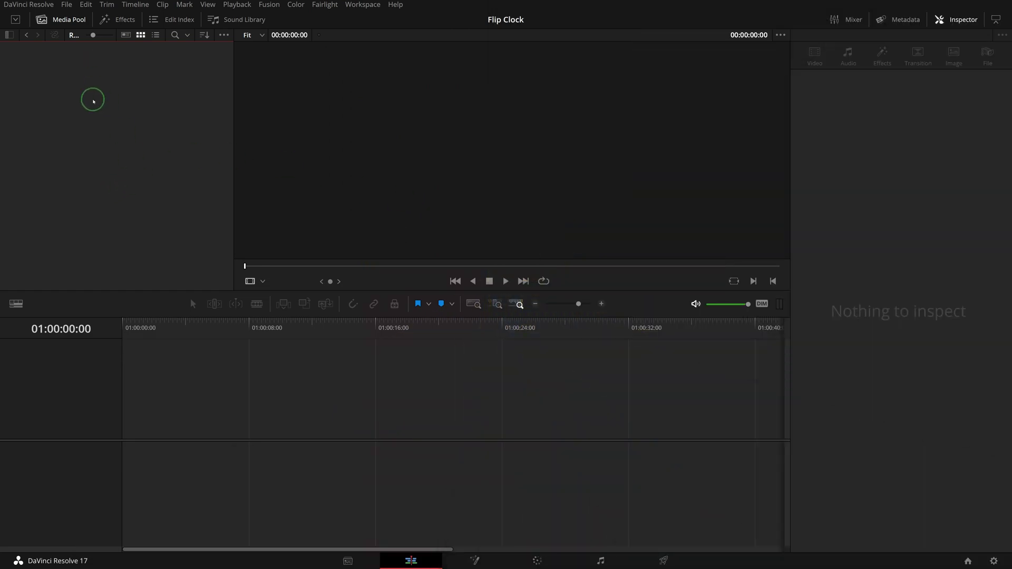
Create a new Fusion composition clip named Flip Number with a duration of one second.
{"action": "right_click", "coordinate": [94, 101]}
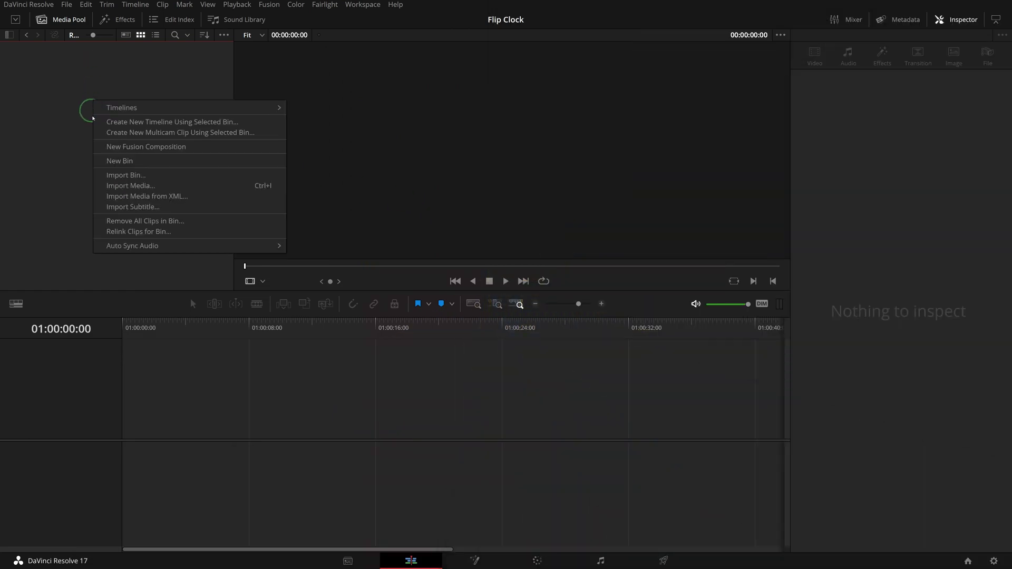
{"action": "left_click", "coordinate": [158, 147]}
{"action": "type", "text": "Flip Number"}
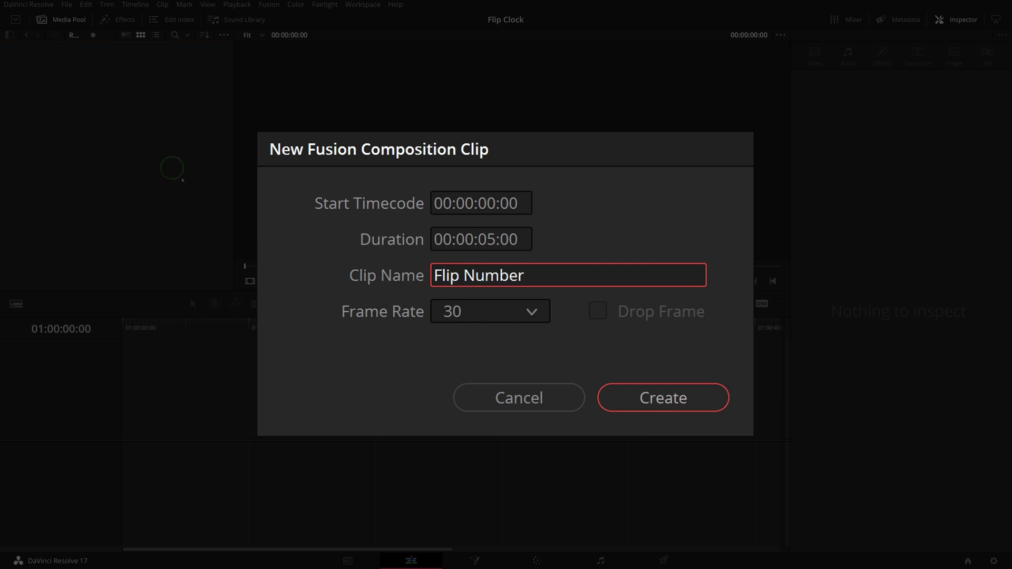
{"action": "left_click", "coordinate": [490, 240]}
{"action": "type", "text": "1"}
{"action": "left_click", "coordinate": [662, 399]}
Open the Flip Number clip in the Fusion page.
{"action": "left_click", "coordinate": [39, 65]}
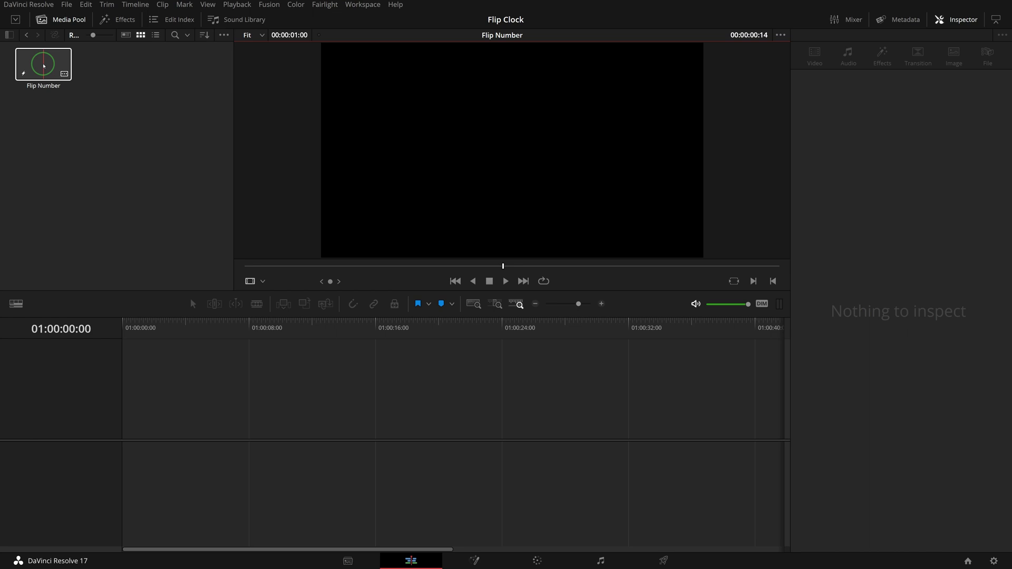
{"action": "right_click", "coordinate": [43, 65]}
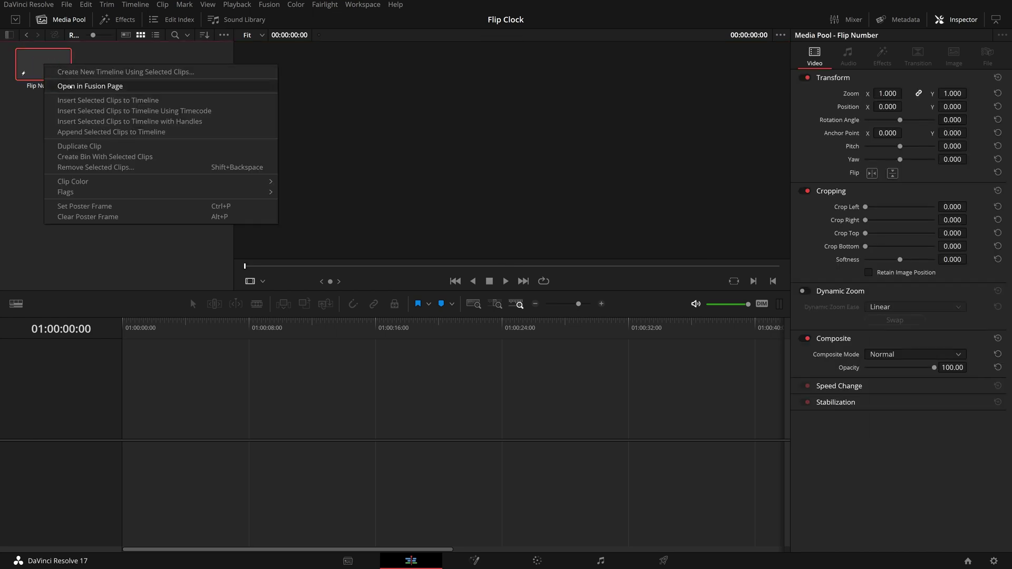
{"action": "left_click", "coordinate": [74, 86]}
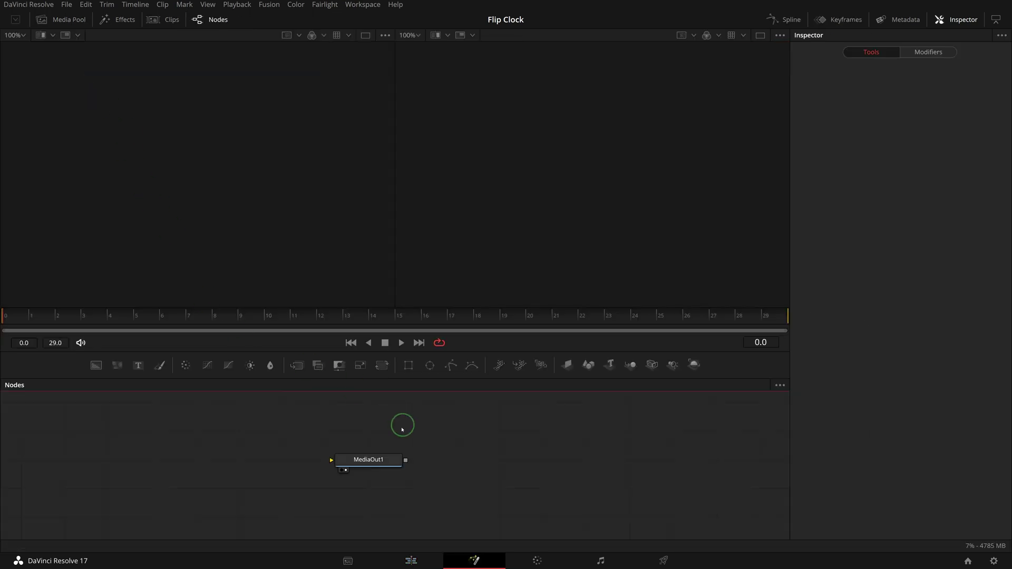
Add a Background and a Text node, merge the text over the background, and connect the merge to MediaOut1.
{"action": "left_click_drag", "start_coordinate": [96, 366], "coordinate": [96, 436]}
{"action": "left_click_drag", "start_coordinate": [138, 373], "coordinate": [145, 442]}
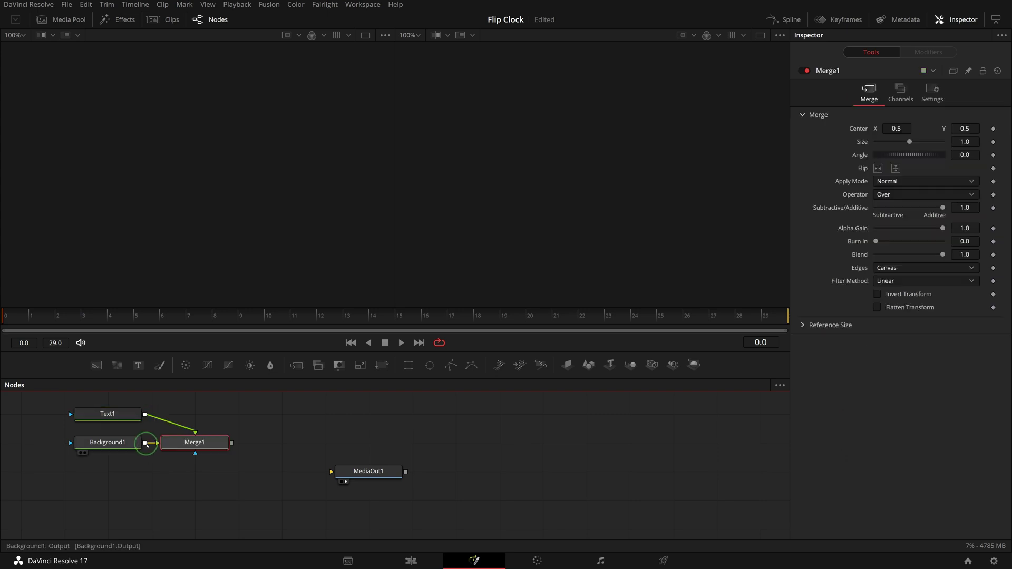
{"action": "left_click_drag", "start_coordinate": [233, 445], "coordinate": [376, 450]}
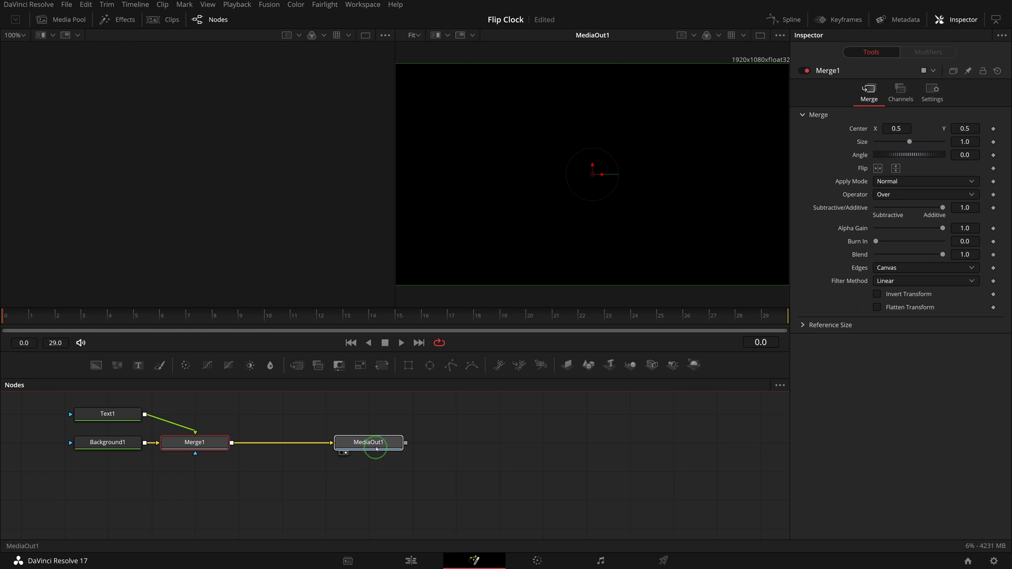
{"action": "left_click", "coordinate": [376, 450]}
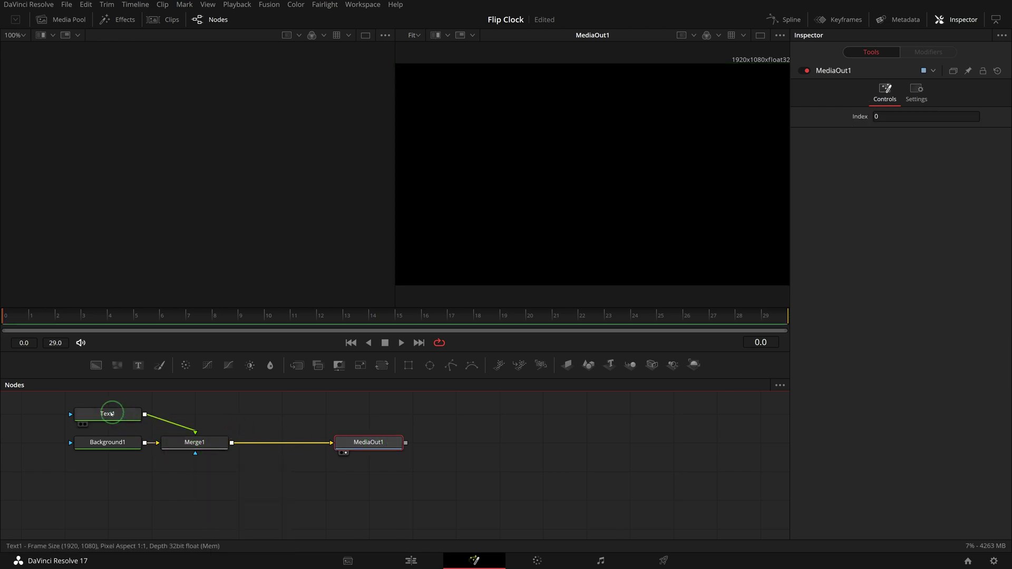
Enter 01 as the text of Text1 and set its size to 0.5.
{"action": "left_click", "coordinate": [109, 414]}
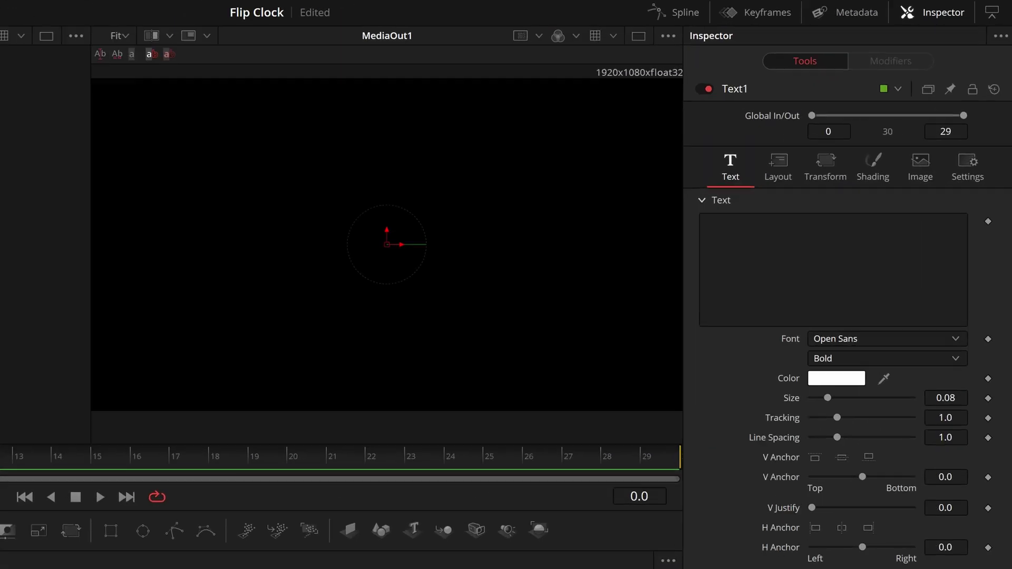
{"action": "left_click", "coordinate": [725, 242]}
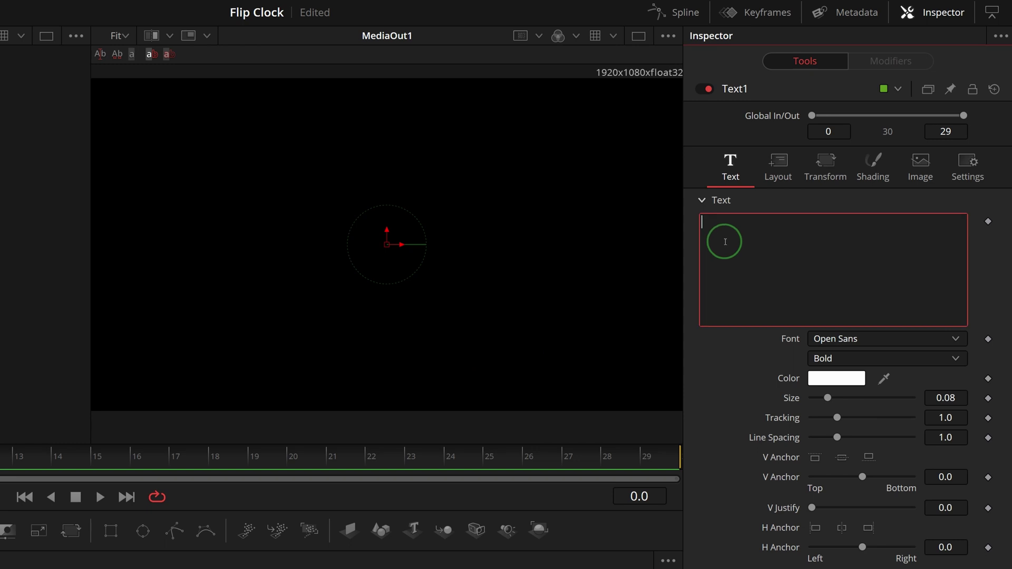
{"action": "type", "text": "01"}
{"action": "left_click_drag", "start_coordinate": [828, 397], "coordinate": [915, 409]}
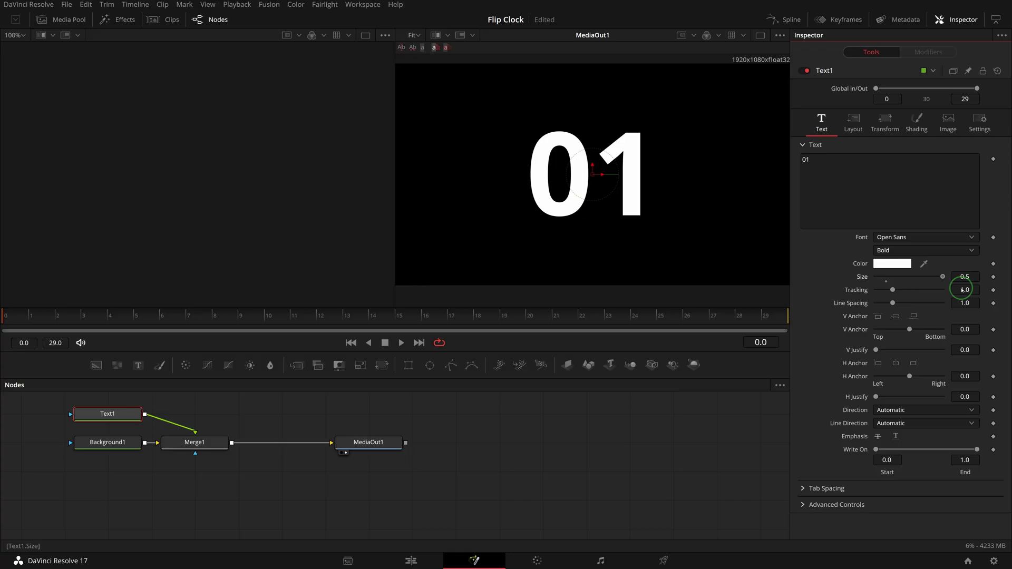
Mask Background1 with a rectangle of width 0.4 and height 0.7, placing the Text1 node above Merge1.
{"action": "left_click", "coordinate": [112, 445]}
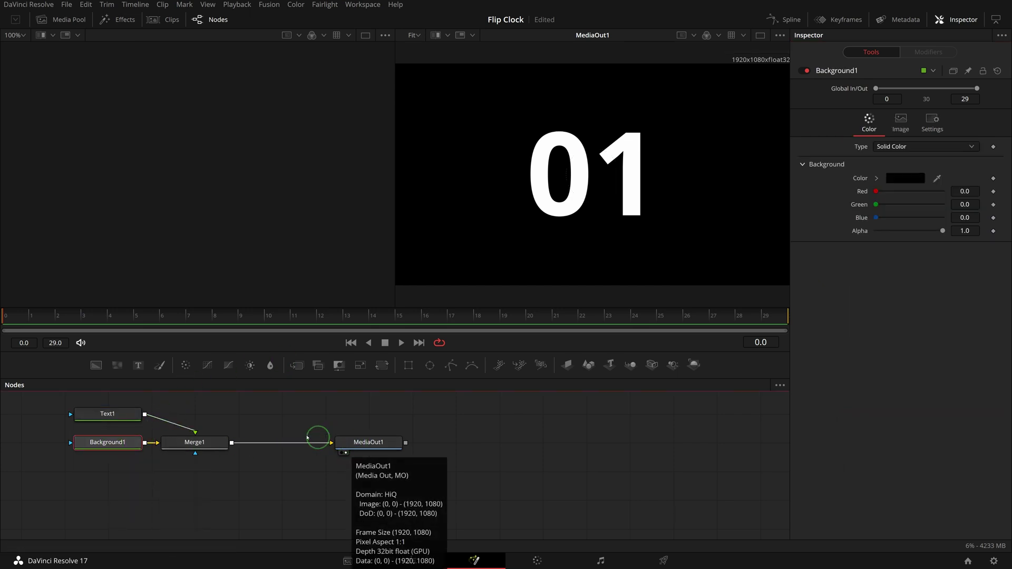
{"action": "left_click", "coordinate": [409, 367]}
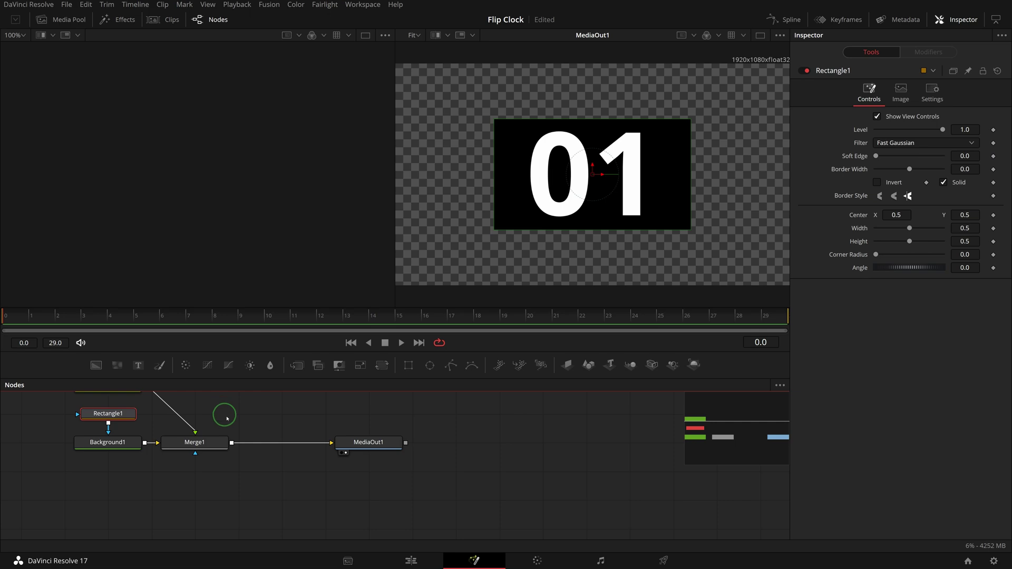
{"action": "left_click_drag", "start_coordinate": [115, 404], "coordinate": [202, 433]}
{"action": "left_click", "coordinate": [115, 432]}
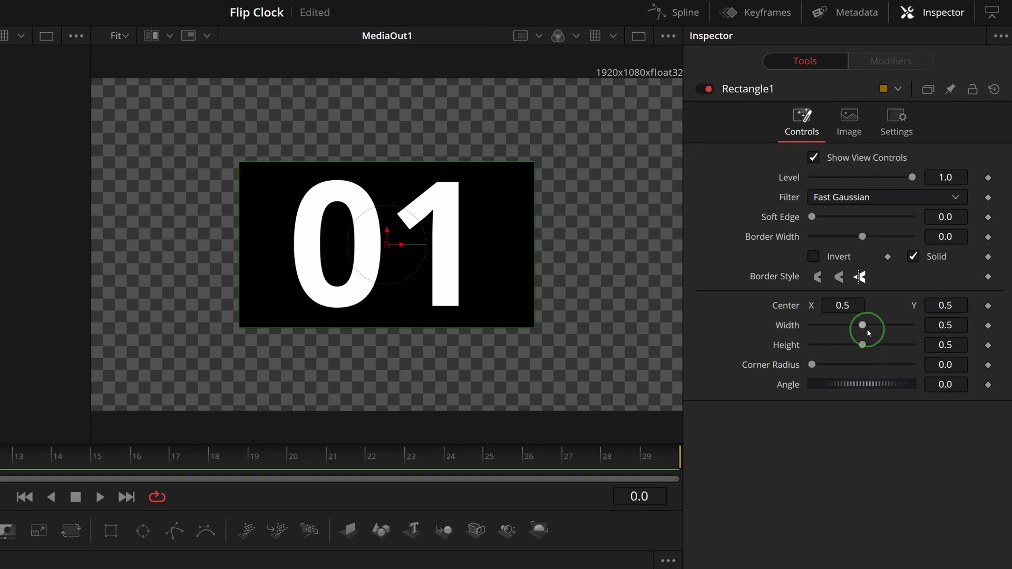
{"action": "left_click", "coordinate": [954, 333]}
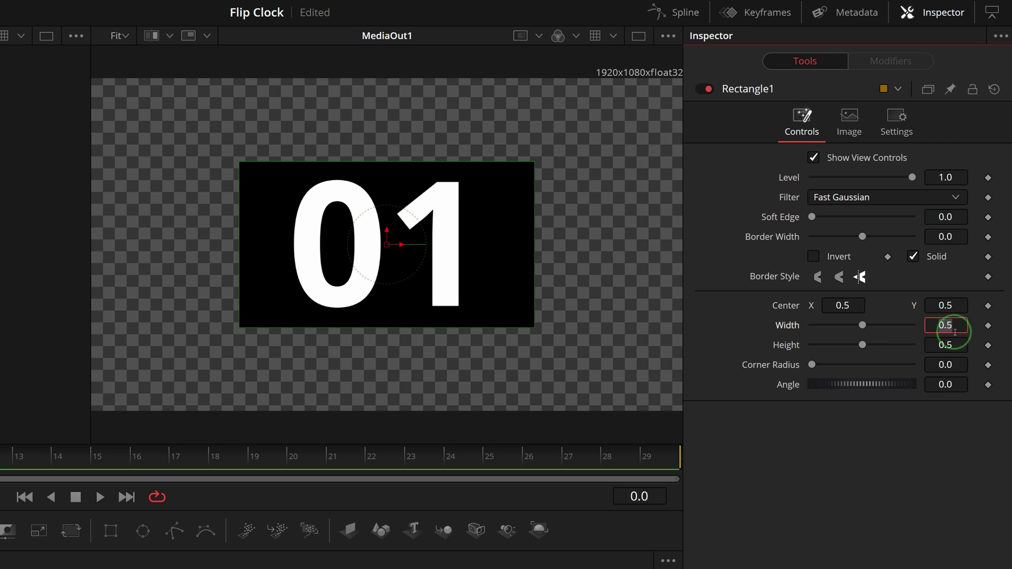
{"action": "key", "text": "Tab"}
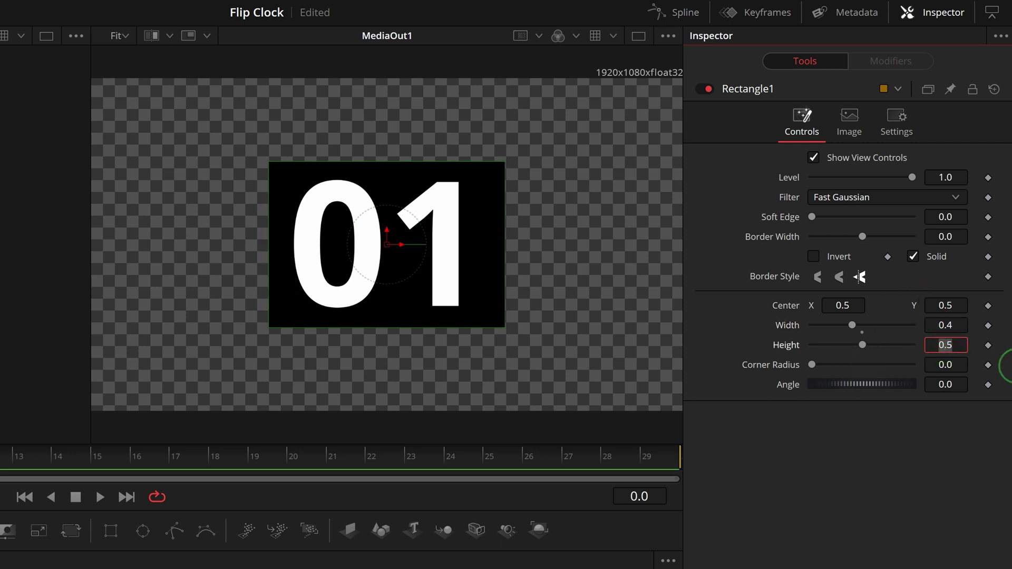
{"action": "type", "text": ".7"}
{"action": "key", "text": "Tab"}
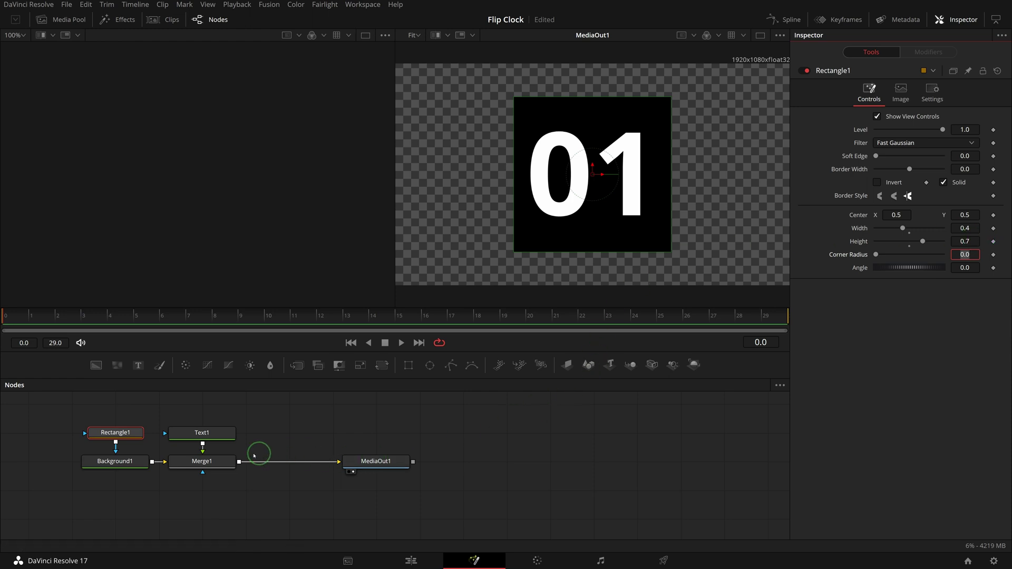
Insert a DVE node between Merge1 and MediaOut1, space the nodes apart, and try out its X rotation.
{"action": "left_click", "coordinate": [194, 465]}
{"action": "left_click", "coordinate": [194, 465]}
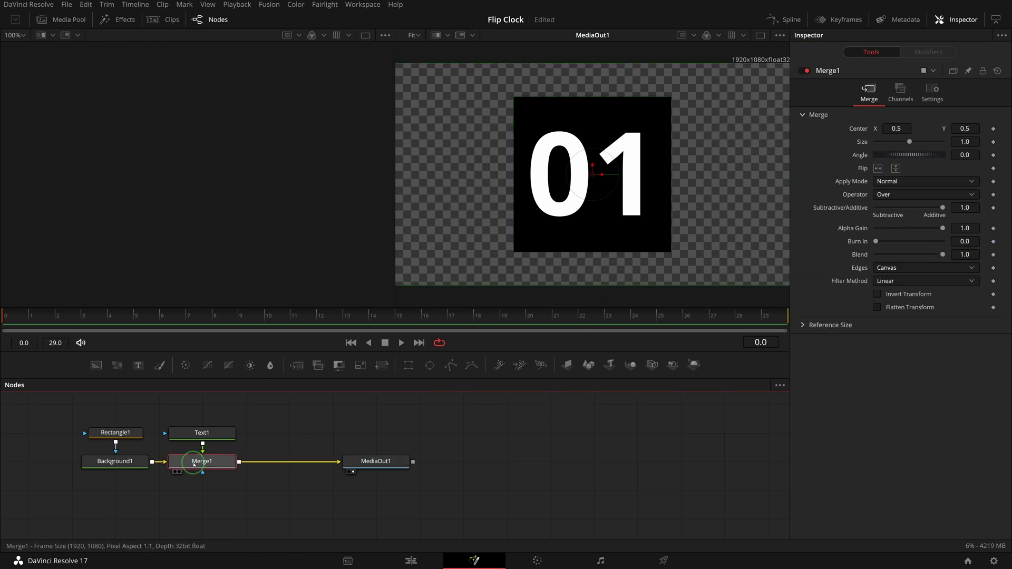
{"action": "key", "text": "shift+space"}
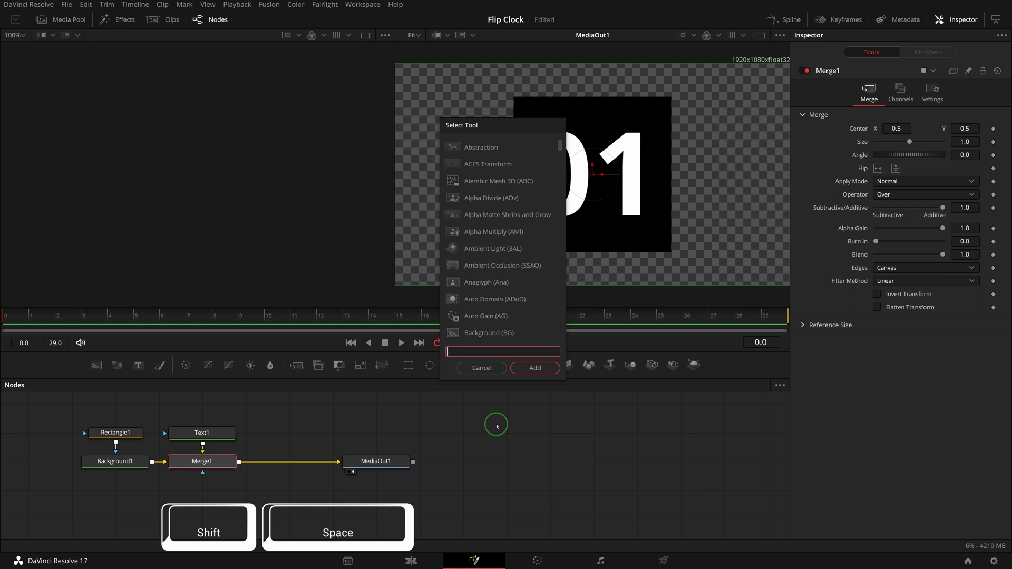
{"action": "type", "text": "DV"}
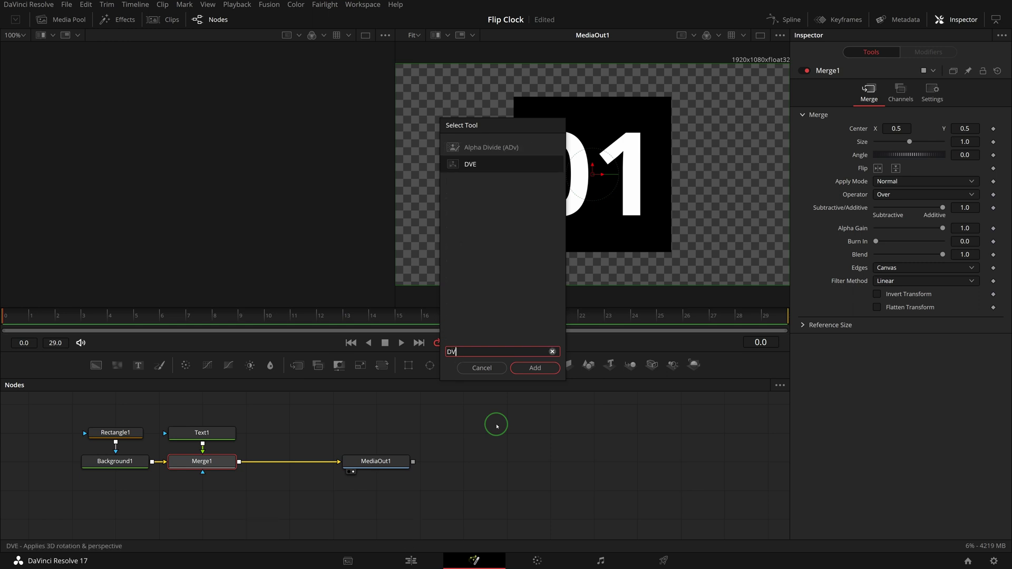
{"action": "type", "text": "E"}
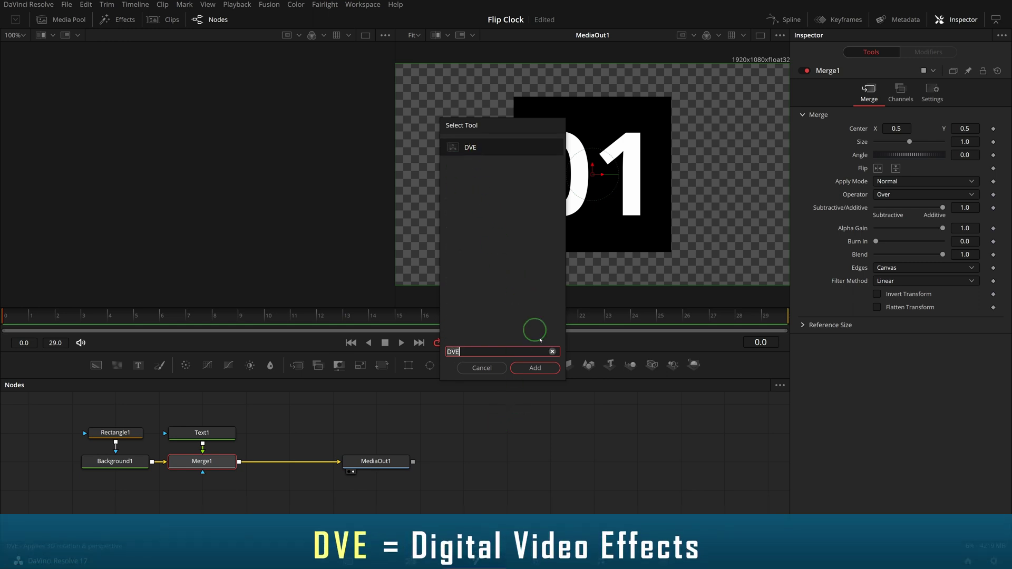
{"action": "left_click", "coordinate": [535, 368]}
{"action": "left_click_drag", "start_coordinate": [376, 463], "coordinate": [594, 463]}
{"action": "left_click_drag", "start_coordinate": [276, 464], "coordinate": [313, 465]}
{"action": "left_click", "coordinate": [313, 465]}
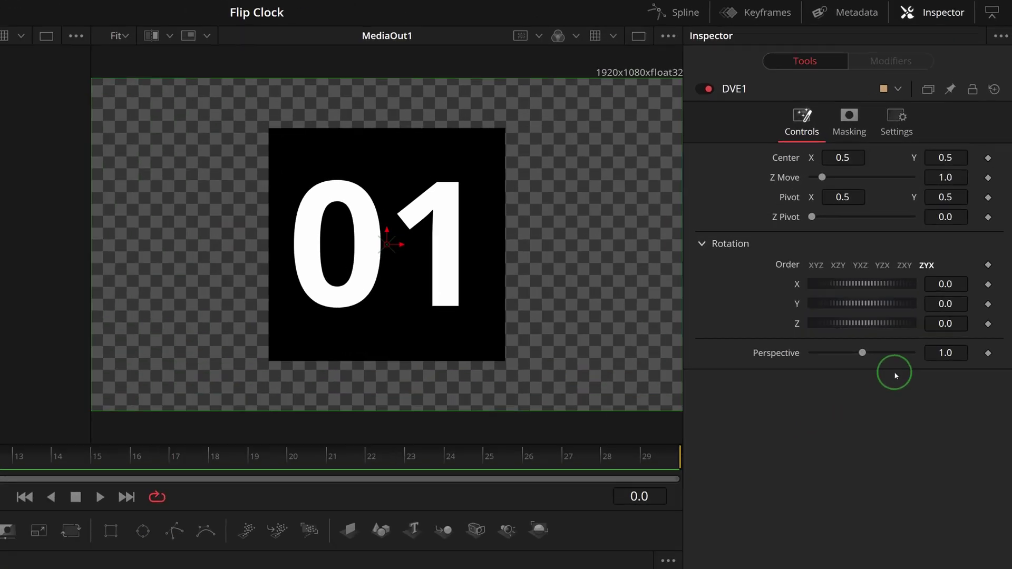
{"action": "mouse_move", "coordinate": [854, 287]}
{"action": "left_mouse_down"}
{"action": "mouse_move", "coordinate": [876, 288]}
{"action": "mouse_move", "coordinate": [836, 287]}
{"action": "mouse_move", "coordinate": [870, 293]}
{"action": "mouse_move", "coordinate": [855, 296]}
{"action": "left_mouse_up"}
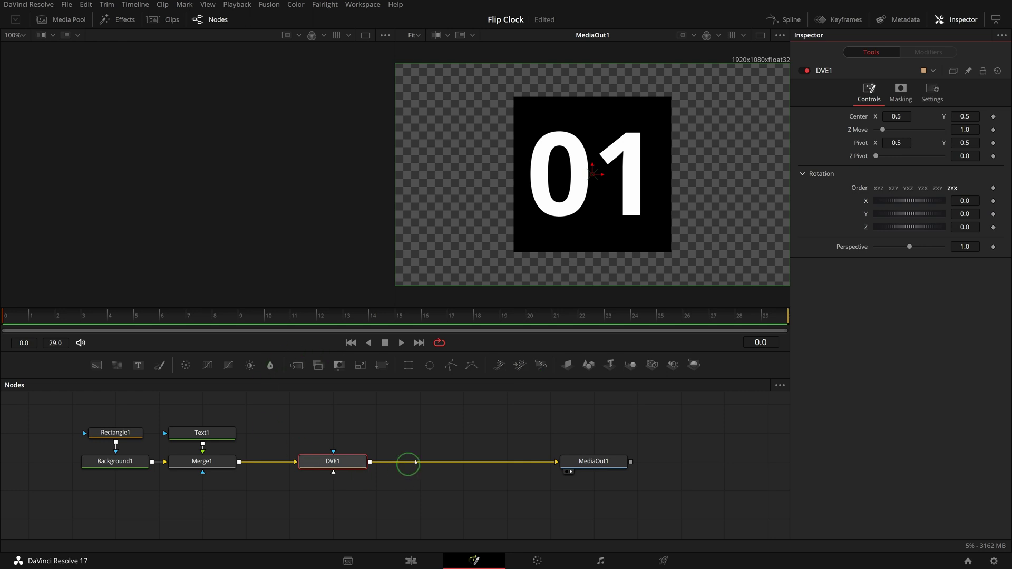
Add a rectangle mask to DVE1 with center Y 0.75 and width 1.0 to cover the upper half of the frame.
{"action": "left_click", "coordinate": [408, 365]}
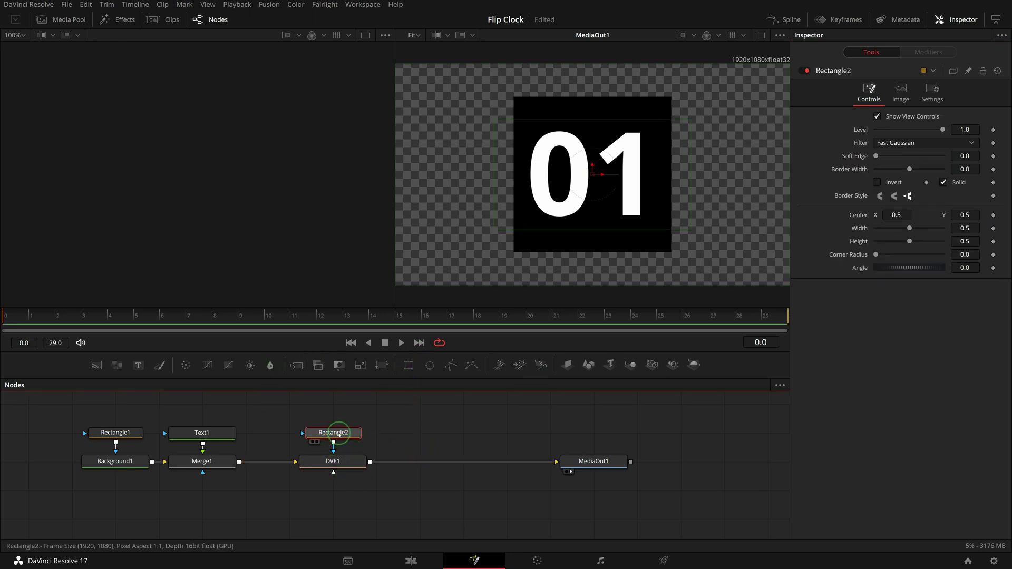
{"action": "left_click", "coordinate": [968, 218]}
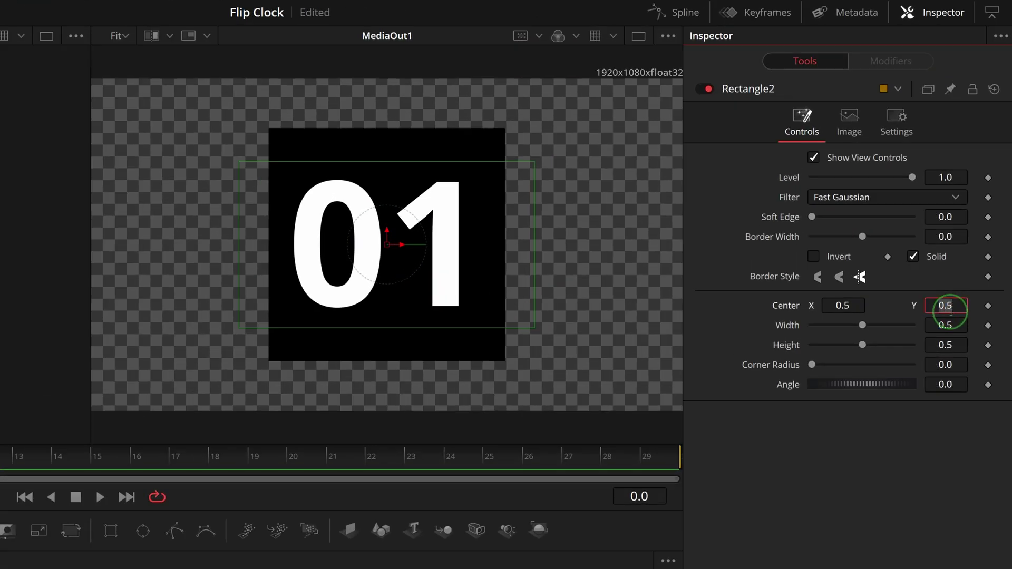
{"action": "key", "text": "Return"}
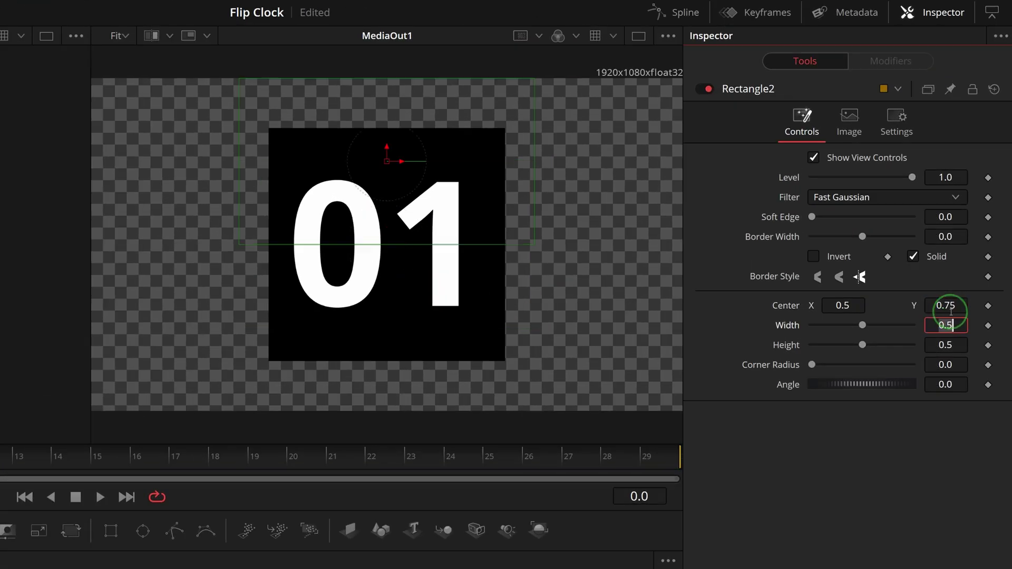
{"action": "left_click", "coordinate": [956, 326]}
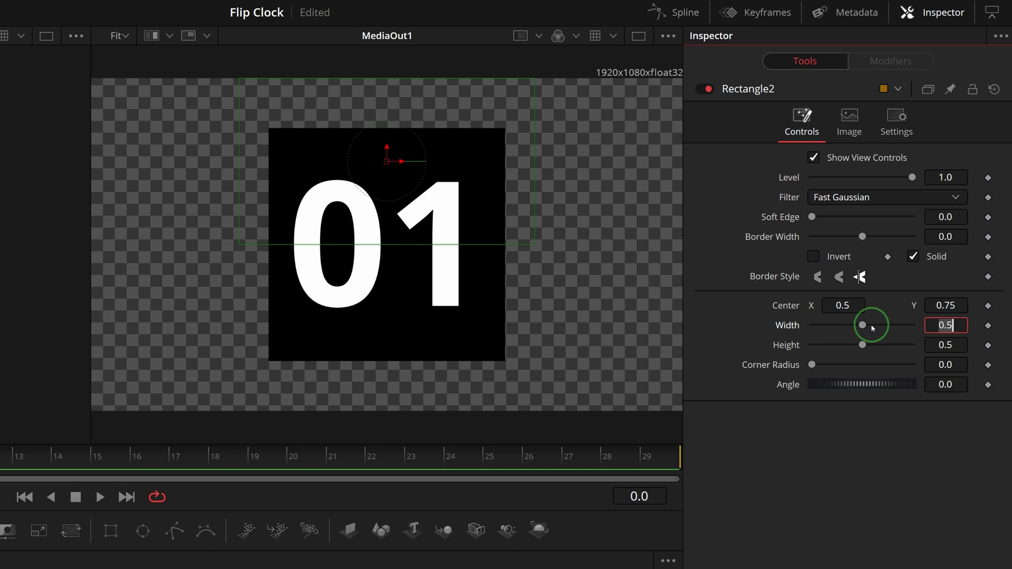
{"action": "left_click_drag", "start_coordinate": [864, 325], "coordinate": [954, 330]}
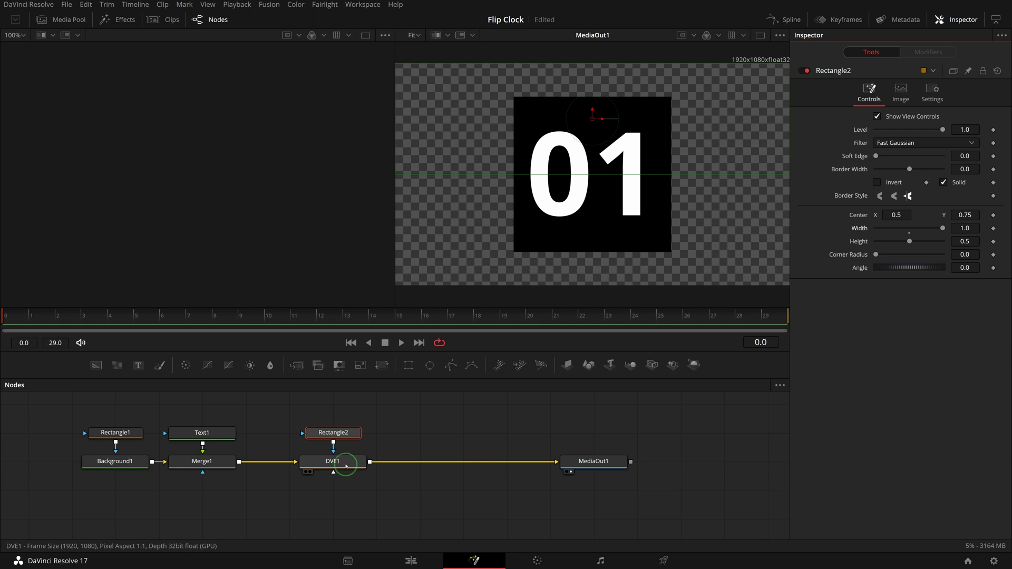
Test the masked flip with DVE1's X rotation, and keyframe that rotation at 0 on frame 5.
{"action": "left_click", "coordinate": [338, 461]}
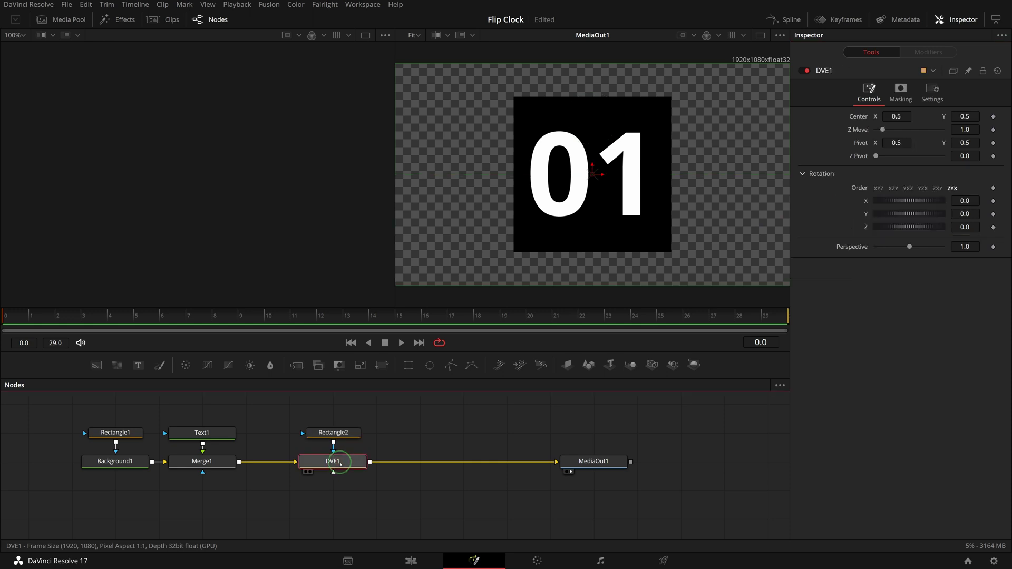
{"action": "left_click_drag", "start_coordinate": [911, 201], "coordinate": [908, 203]}
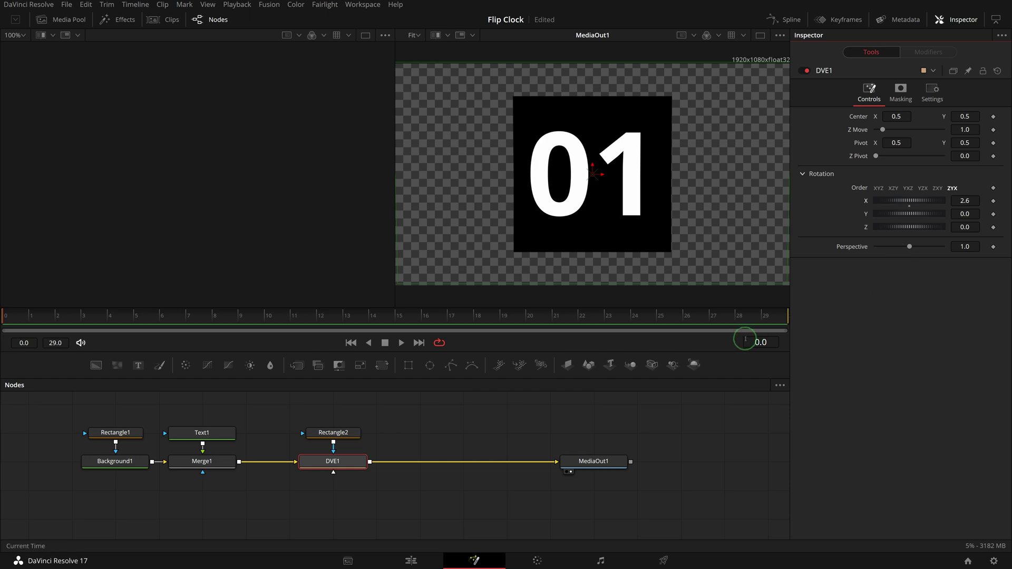
{"action": "left_click", "coordinate": [138, 317]}
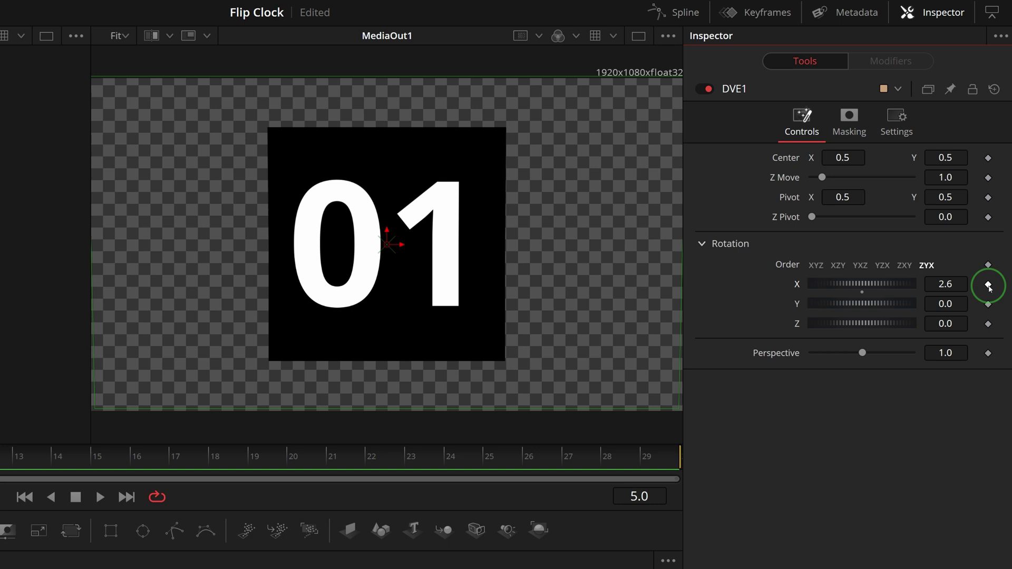
{"action": "left_click", "coordinate": [994, 202]}
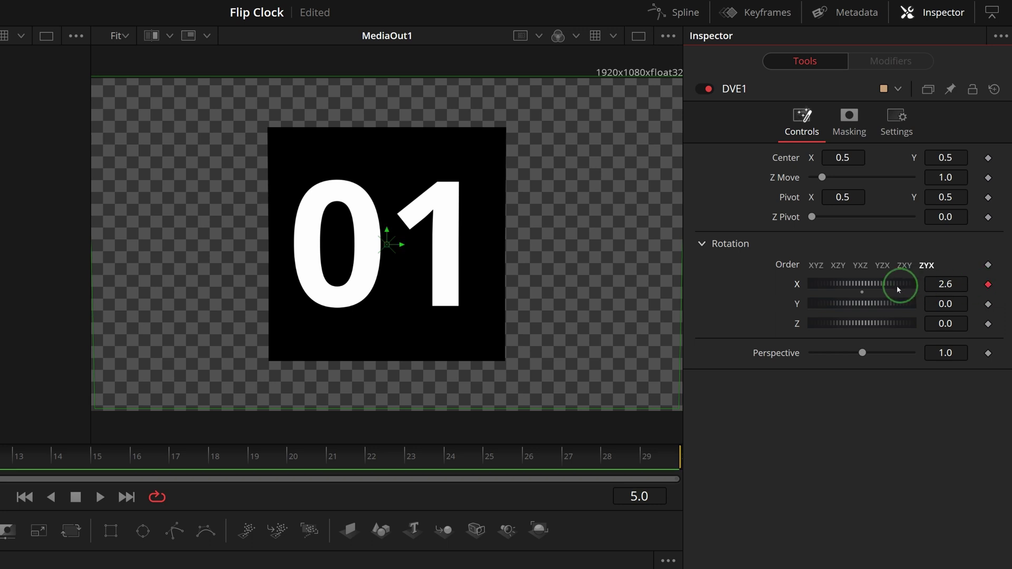
{"action": "left_click", "coordinate": [947, 285]}
{"action": "type", "text": "0"}
{"action": "key", "text": "Tab"}
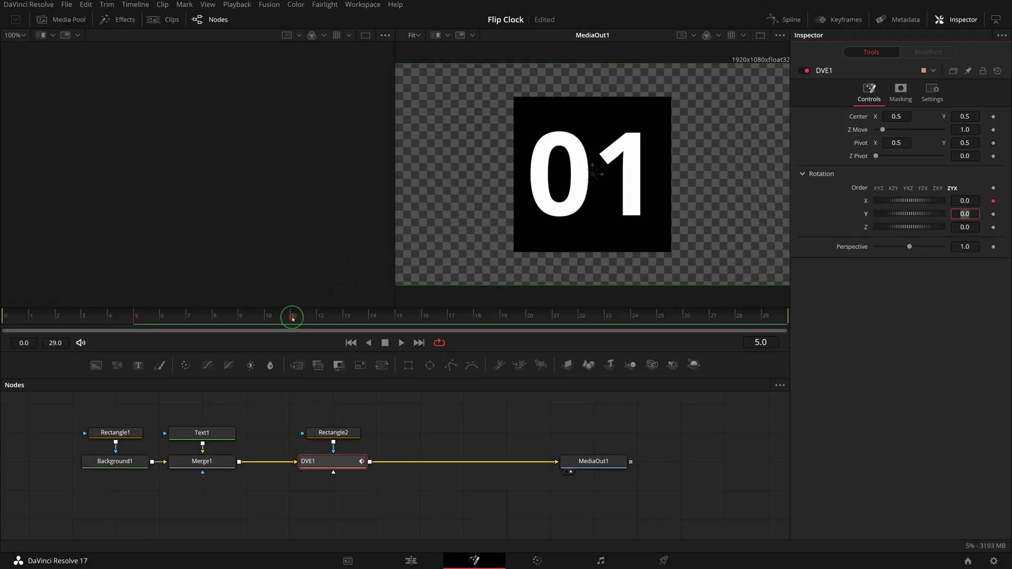
Keyframe DVE1's X rotation at 90 on frame 11, and preview the flip from frame 5 onward.
{"action": "left_click", "coordinate": [293, 319]}
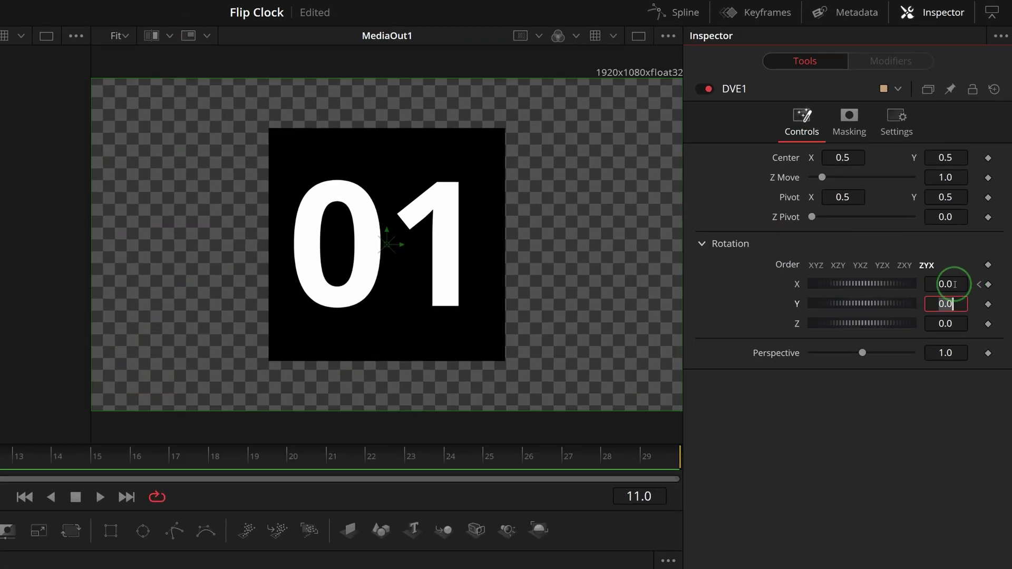
{"action": "left_click", "coordinate": [955, 285]}
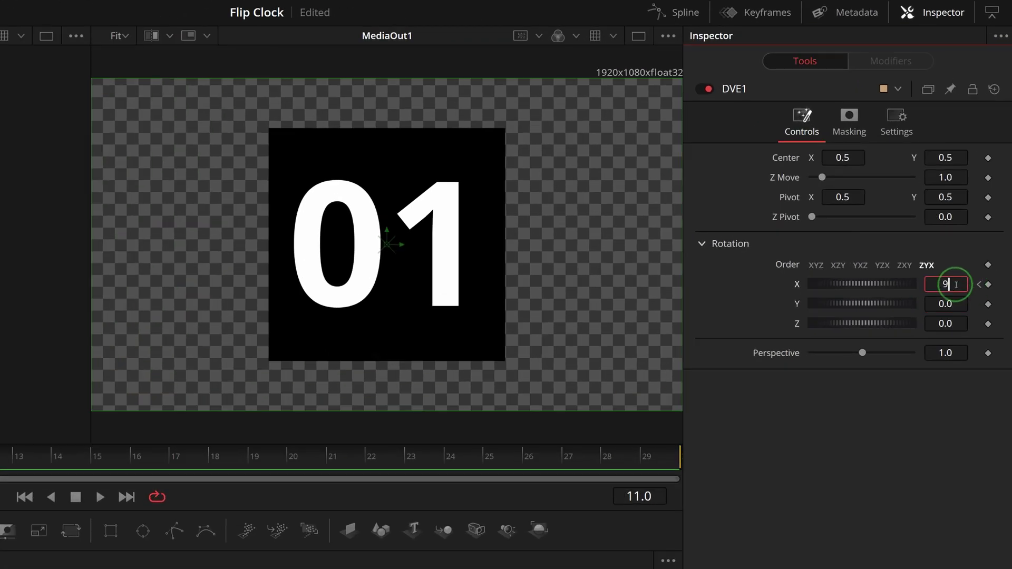
{"action": "key", "text": "Tab"}
{"action": "left_click", "coordinate": [139, 318]}
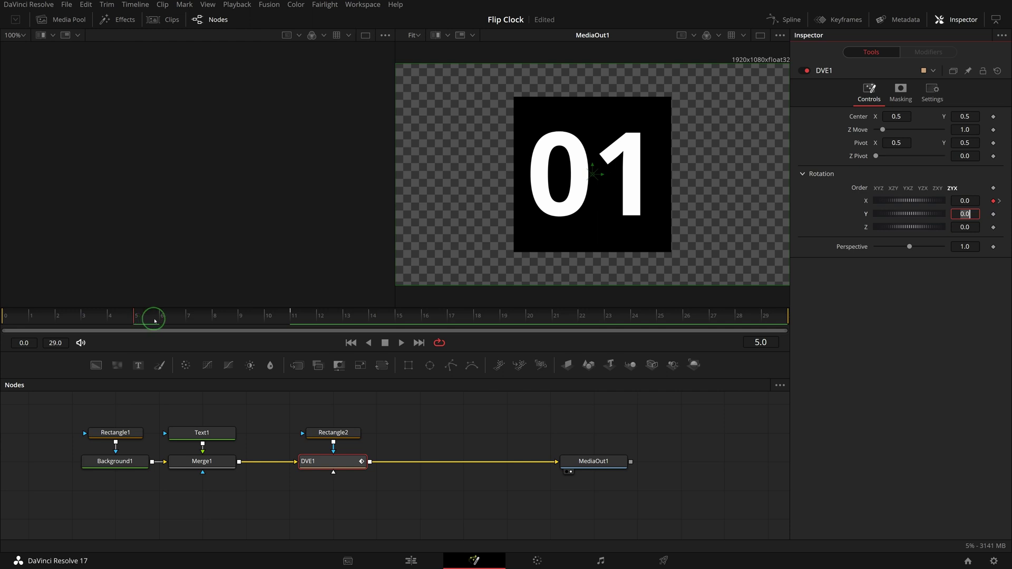
{"action": "left_click", "coordinate": [191, 319]}
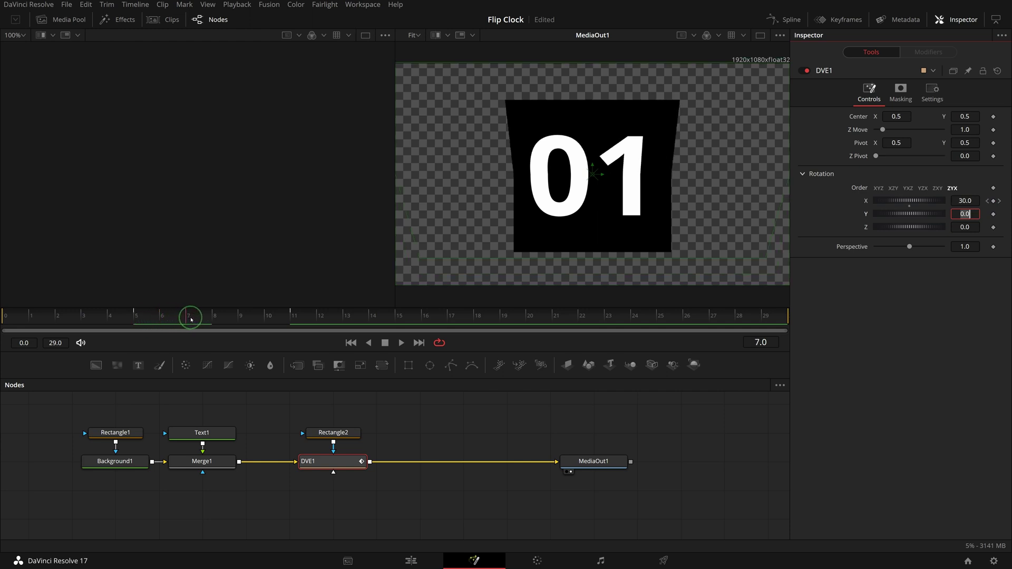
{"action": "mouse_move", "coordinate": [204, 320]}
{"action": "left_mouse_down"}
{"action": "mouse_move", "coordinate": [297, 332]}
{"action": "mouse_move", "coordinate": [131, 313]}
{"action": "mouse_move", "coordinate": [244, 327]}
{"action": "mouse_move", "coordinate": [185, 323]}
{"action": "left_mouse_up"}
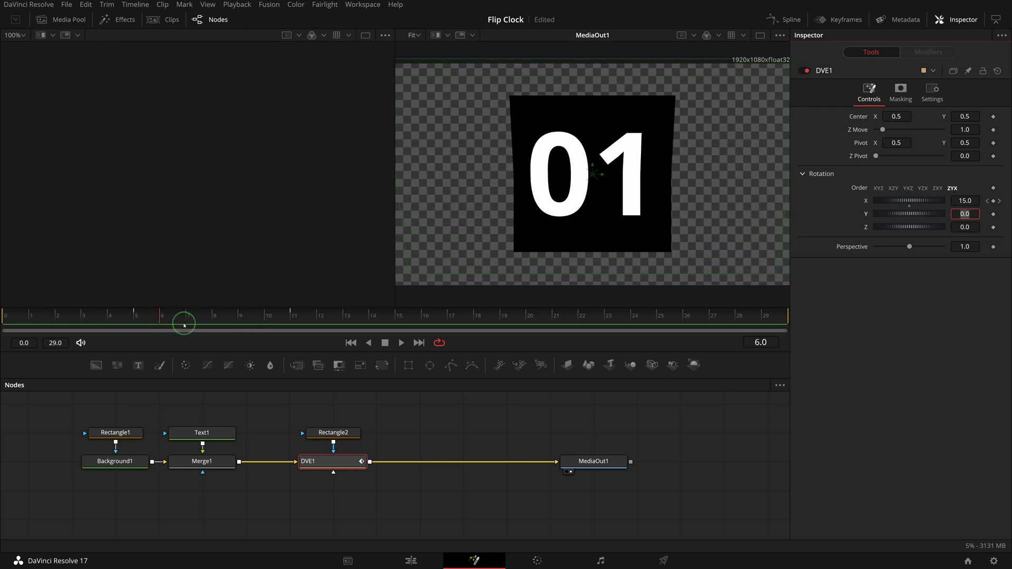
{"action": "left_click", "coordinate": [402, 342]}
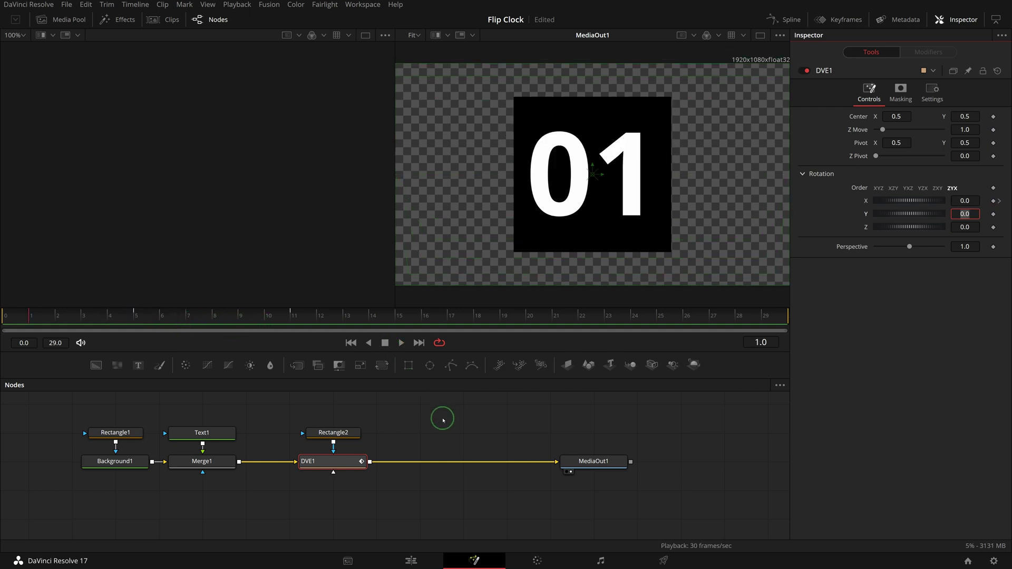
Insert a Brightness Contrast node between Merge1 and DVE1, and realign Rectangle2 above DVE1.
{"action": "left_click", "coordinate": [201, 462]}
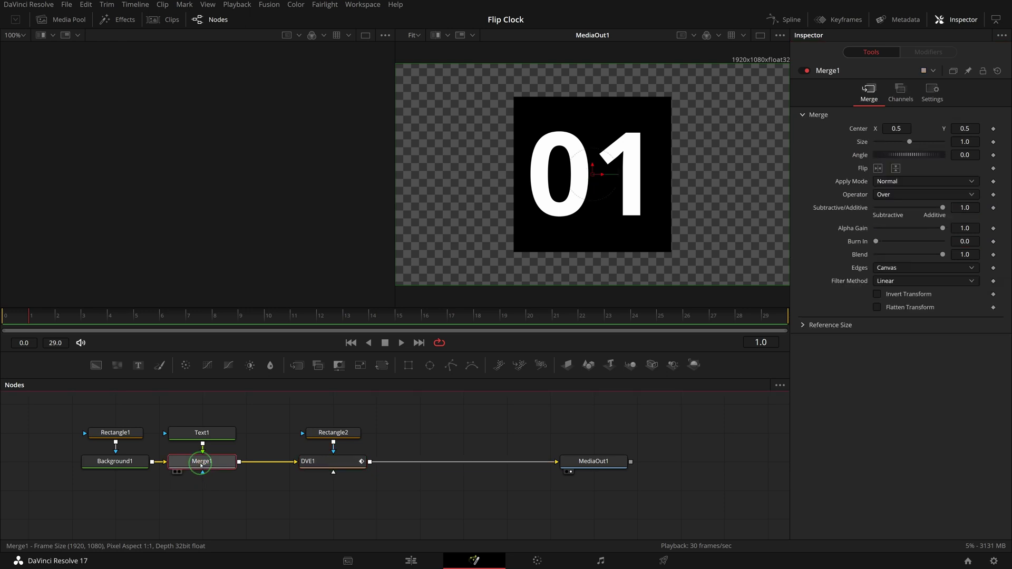
{"action": "left_click", "coordinate": [250, 365]}
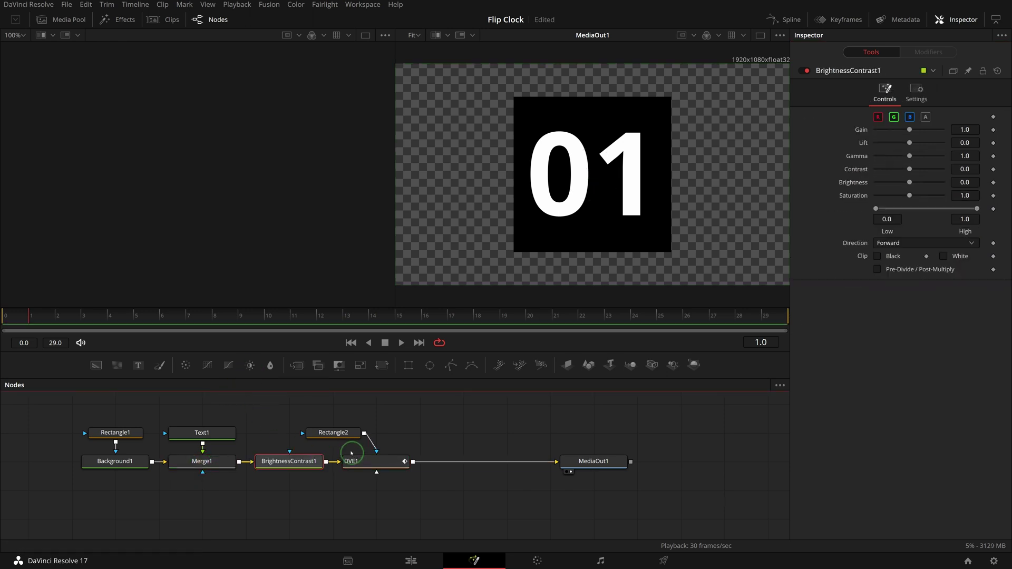
{"action": "left_click_drag", "start_coordinate": [324, 439], "coordinate": [368, 441]}
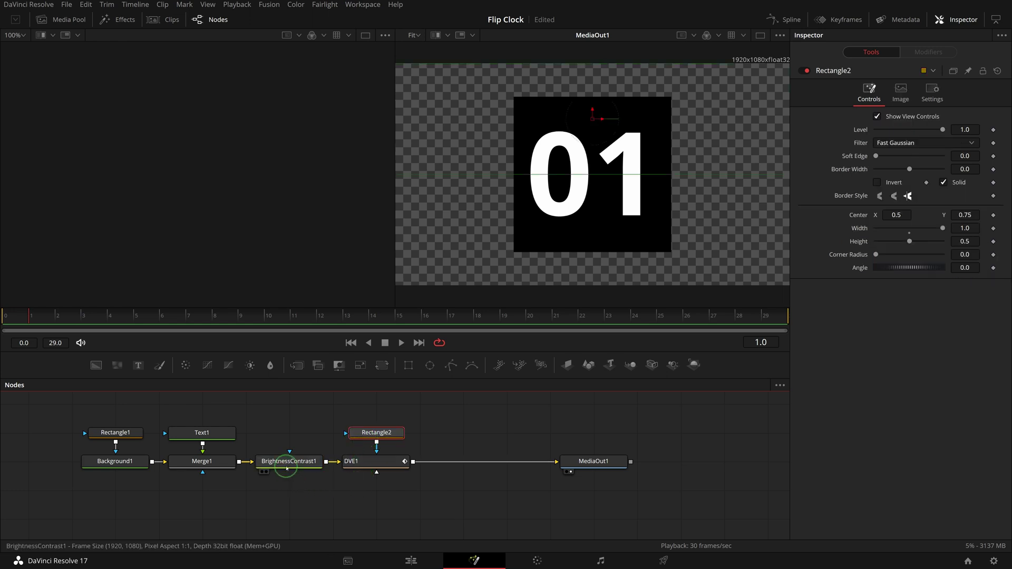
Keyframe BrightnessContrast1's Gain at 1.0 on frame 5 and 0.25 on frame 11.
{"action": "left_click", "coordinate": [286, 465]}
{"action": "left_click", "coordinate": [276, 421]}
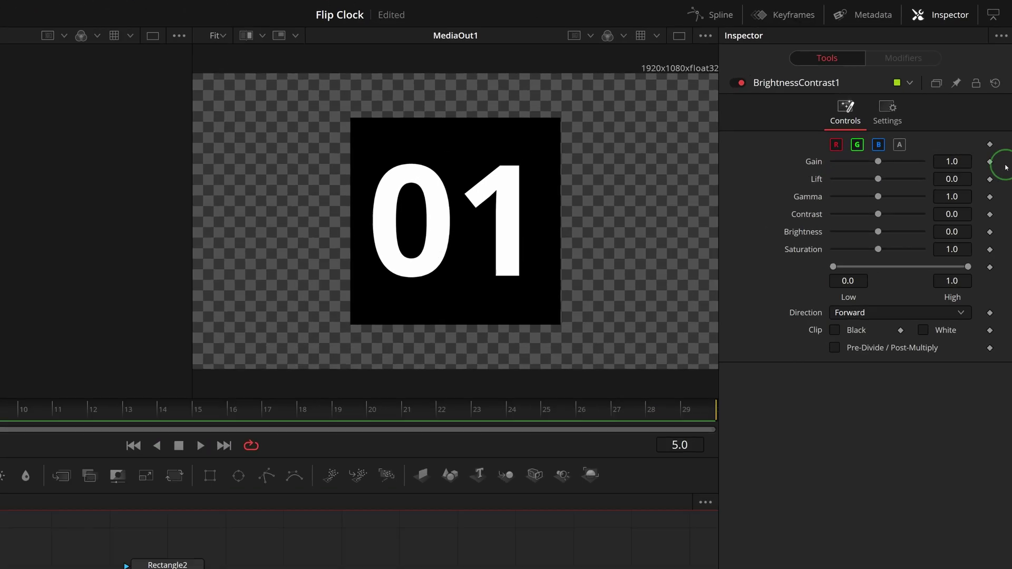
{"action": "left_click", "coordinate": [994, 131]}
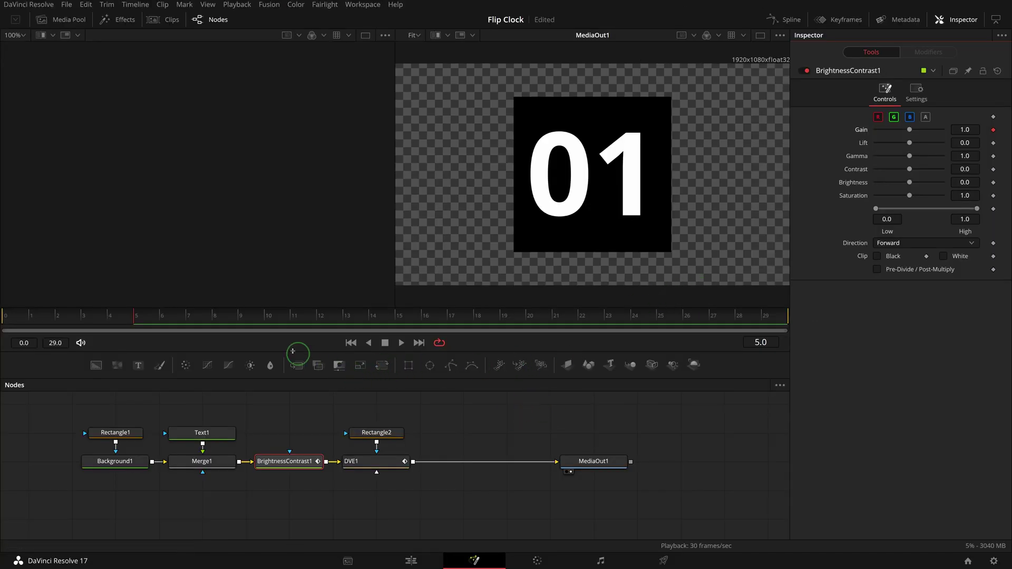
{"action": "left_click", "coordinate": [292, 320]}
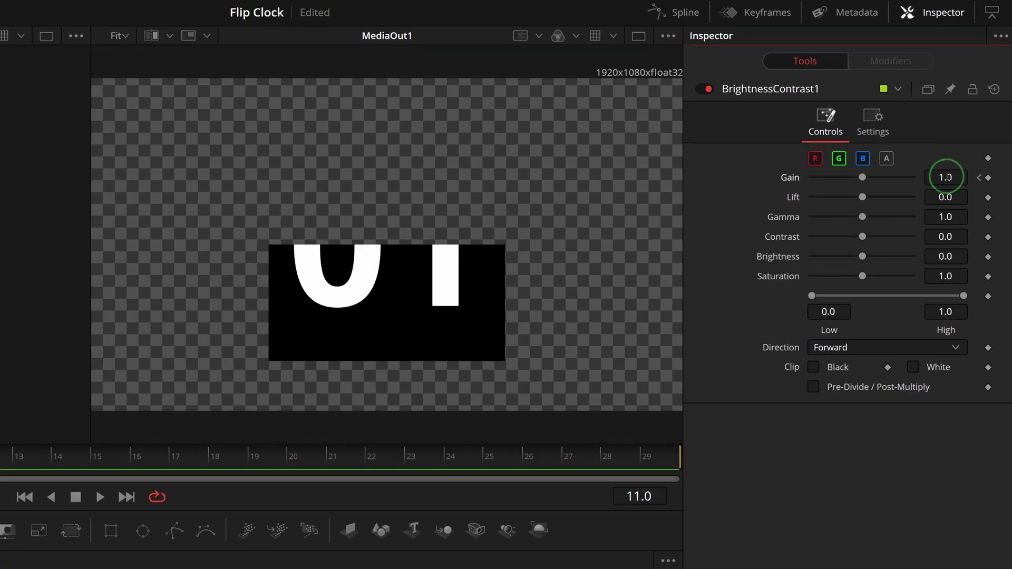
{"action": "left_click", "coordinate": [973, 131]}
{"action": "key", "text": "Tab"}
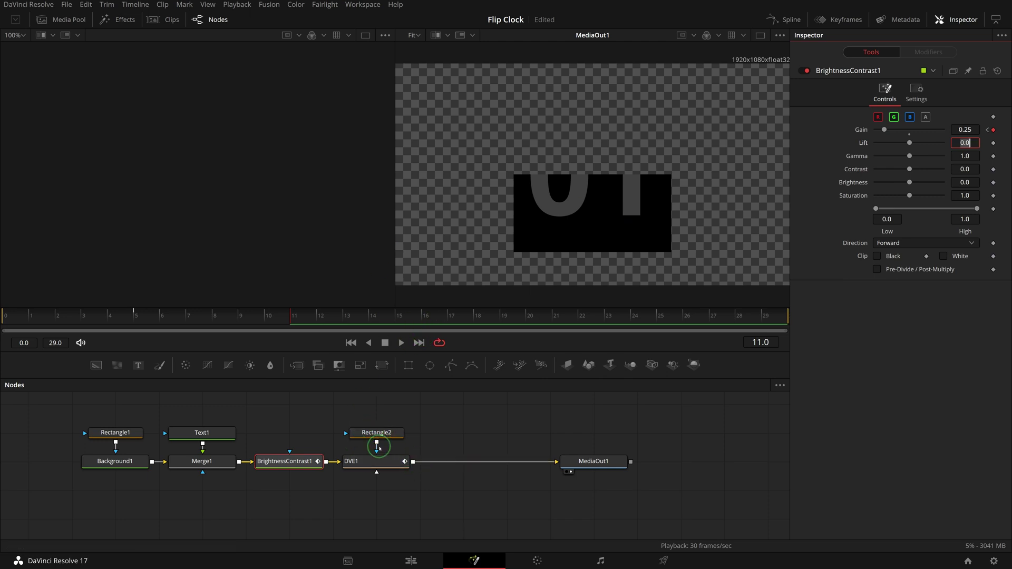
Connect Rectangle2 as a mask for BrightnessContrast1 as well, and check the darkening flap between frames 5 and 10.
{"action": "left_click_drag", "start_coordinate": [377, 443], "coordinate": [289, 453]}
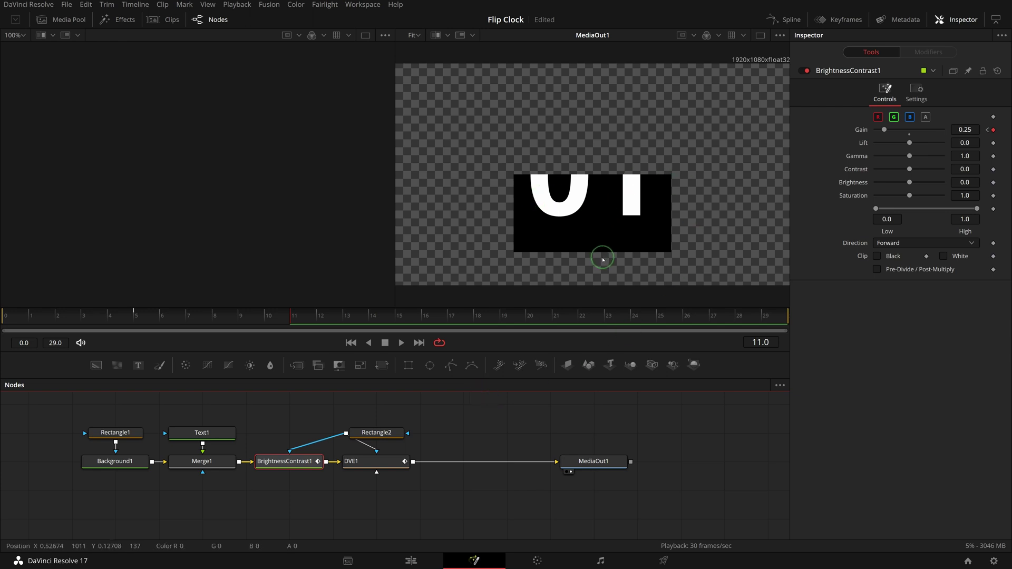
{"action": "left_click", "coordinate": [141, 322]}
{"action": "left_click_drag", "start_coordinate": [140, 323], "coordinate": [268, 332]}
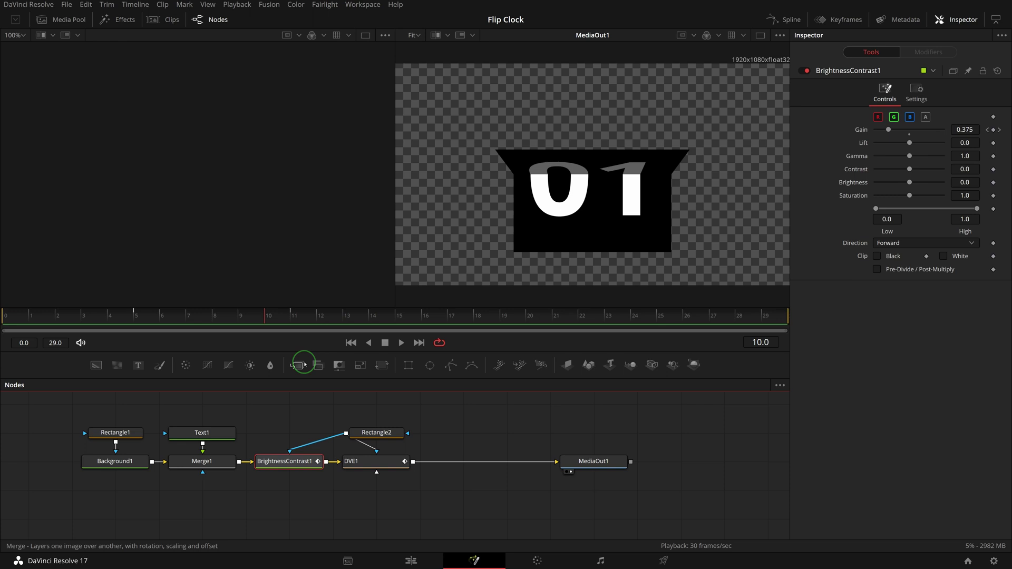
Group the Rectangle1, Background1, Text1 and Merge1 nodes and rename the group FirstNumber.
{"action": "left_click_drag", "start_coordinate": [76, 410], "coordinate": [228, 483]}
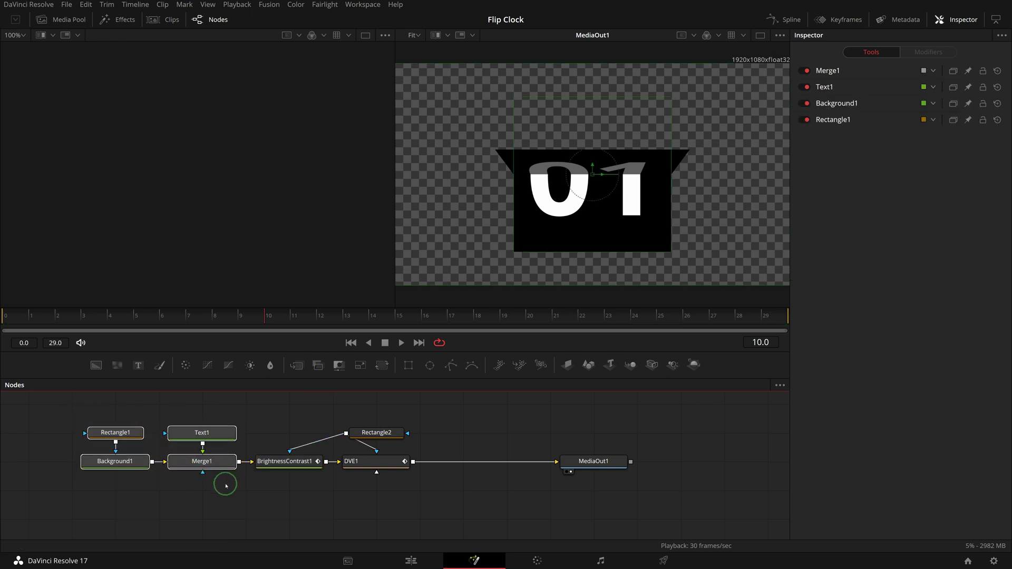
{"action": "key", "text": "ctrl+g"}
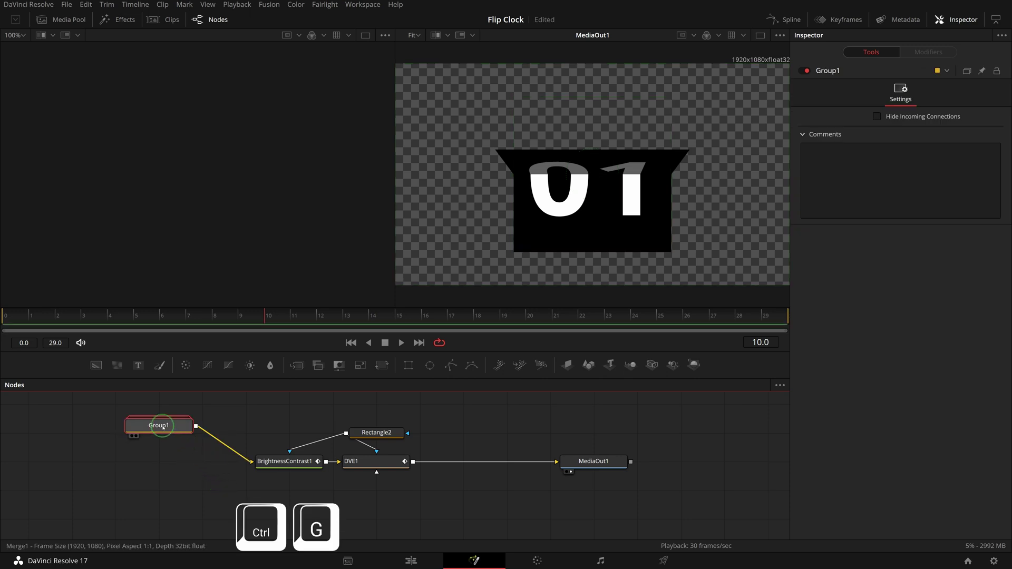
{"action": "key", "text": "F2"}
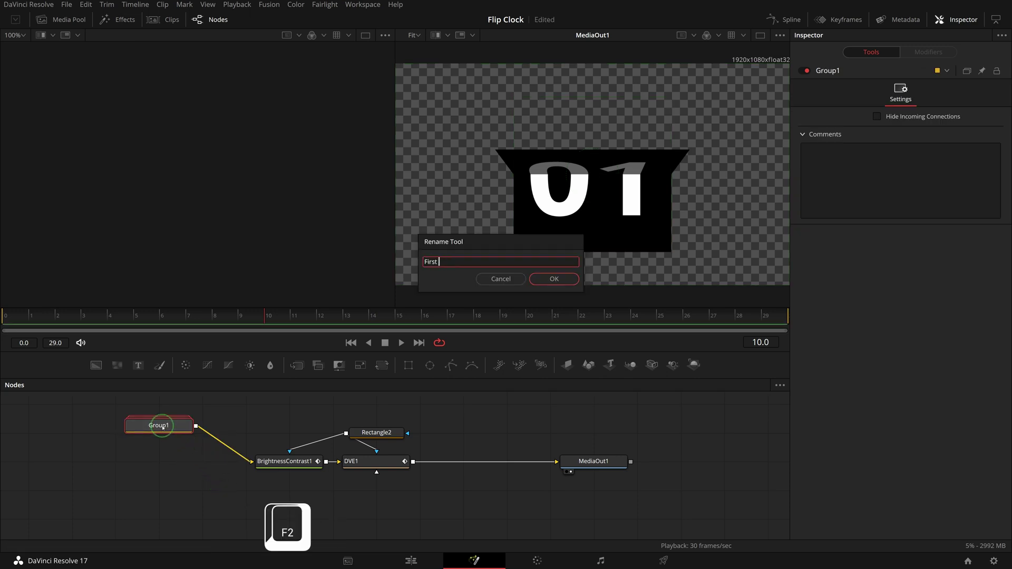
{"action": "left_click", "coordinate": [553, 279]}
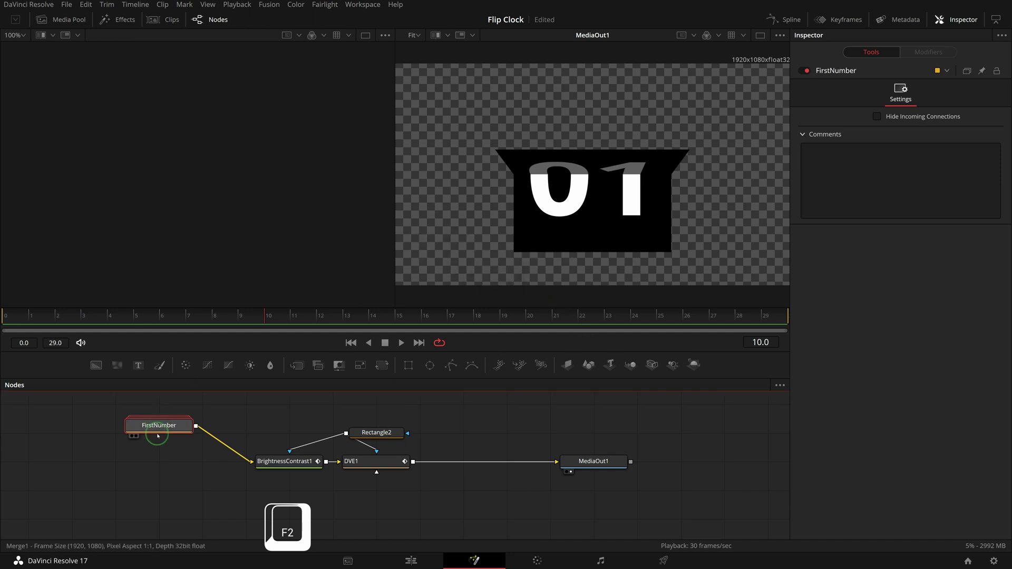
Create an instanced copy of the FirstNumber group below it and rename the copy SecondNumber.
{"action": "key", "text": "ctrl+c"}
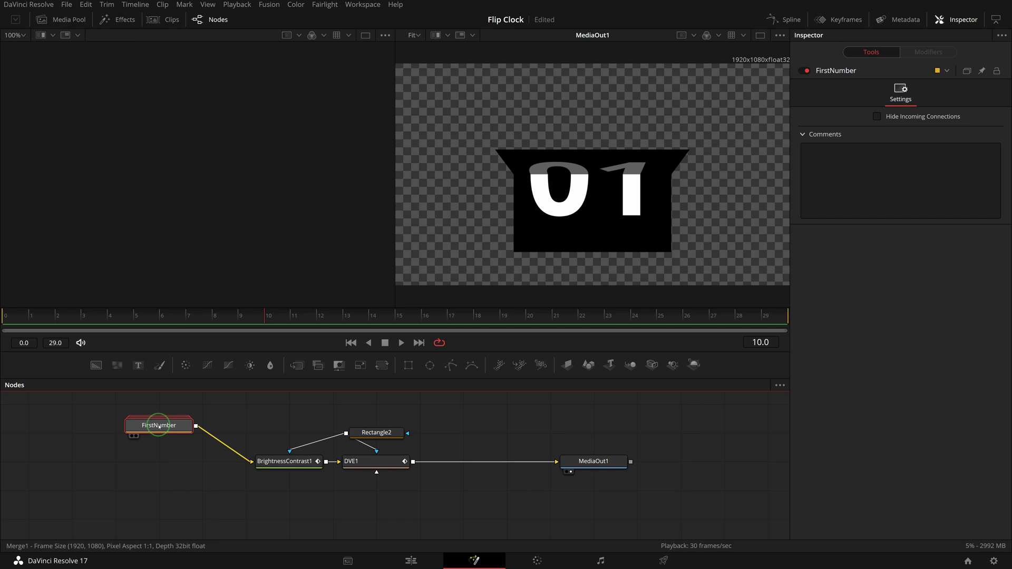
{"action": "left_click", "coordinate": [143, 478]}
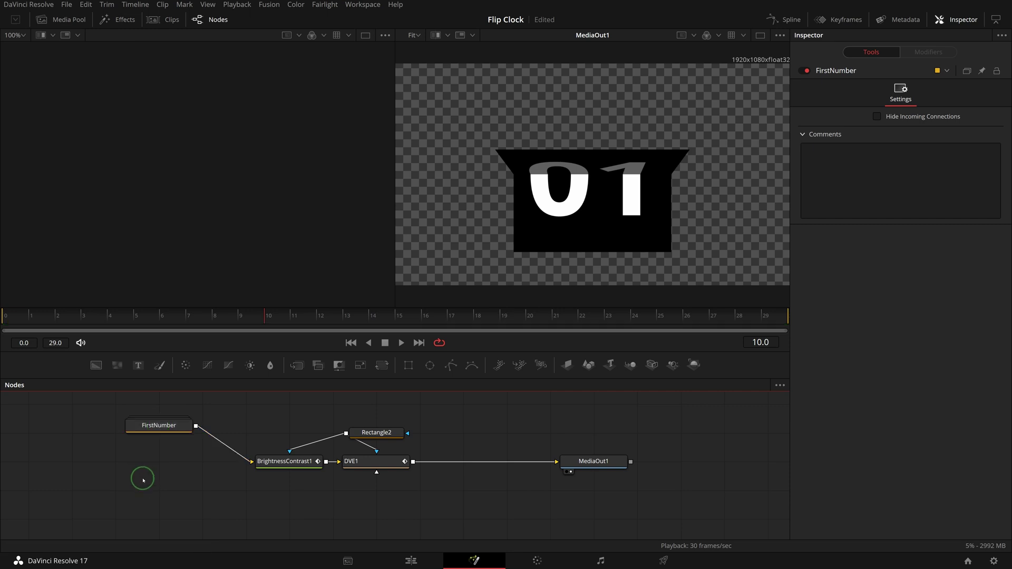
{"action": "key", "text": "ctrl+shift+v"}
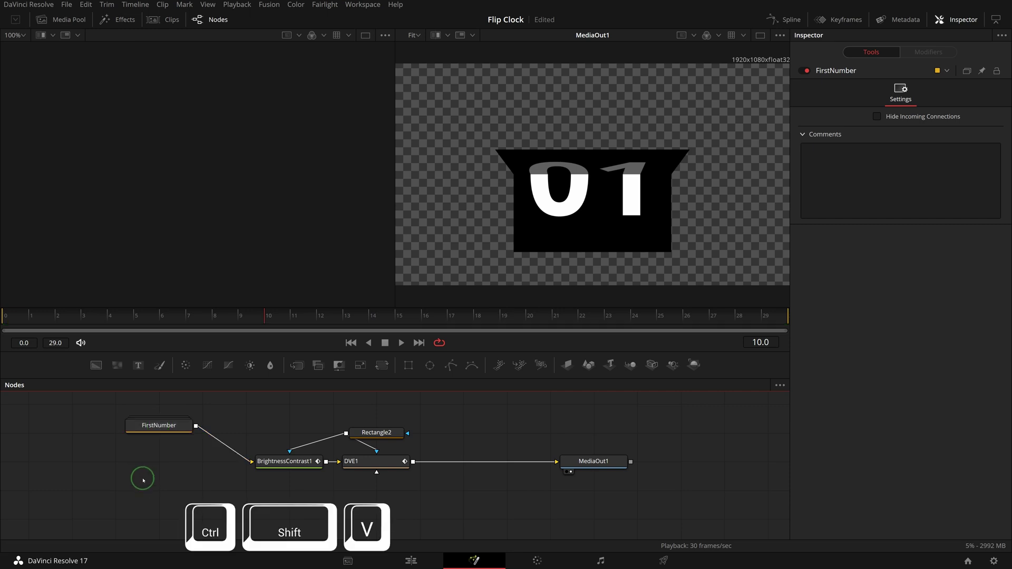
{"action": "left_click", "coordinate": [169, 489]}
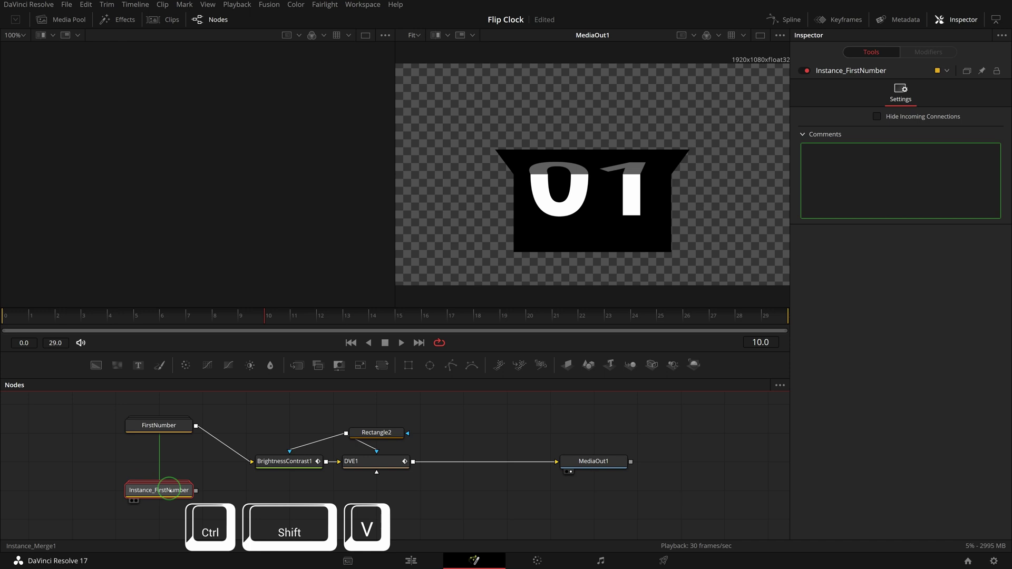
{"action": "key", "text": "F2"}
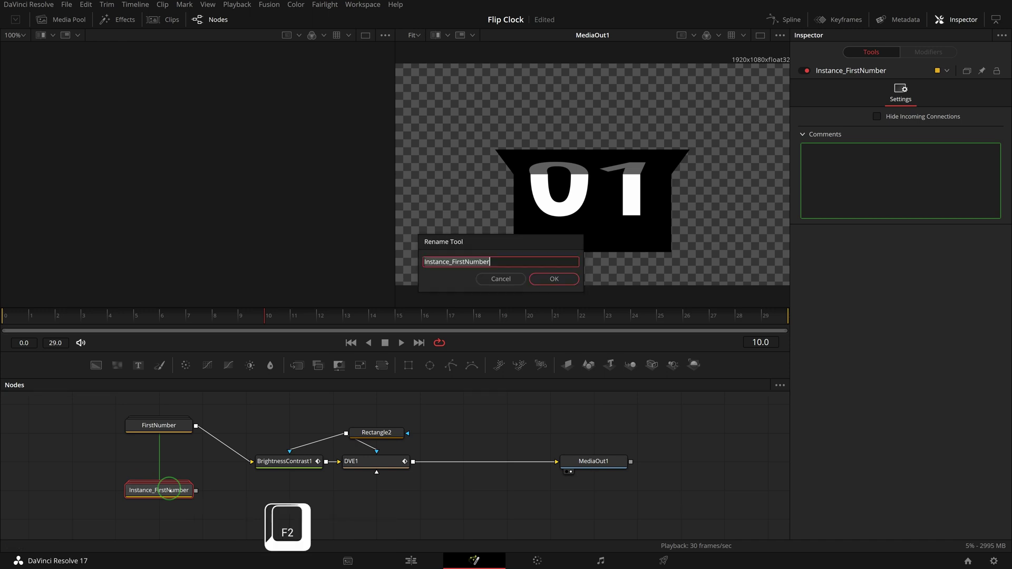
{"action": "type", "text": "Second Number"}
{"action": "key", "text": "Return"}
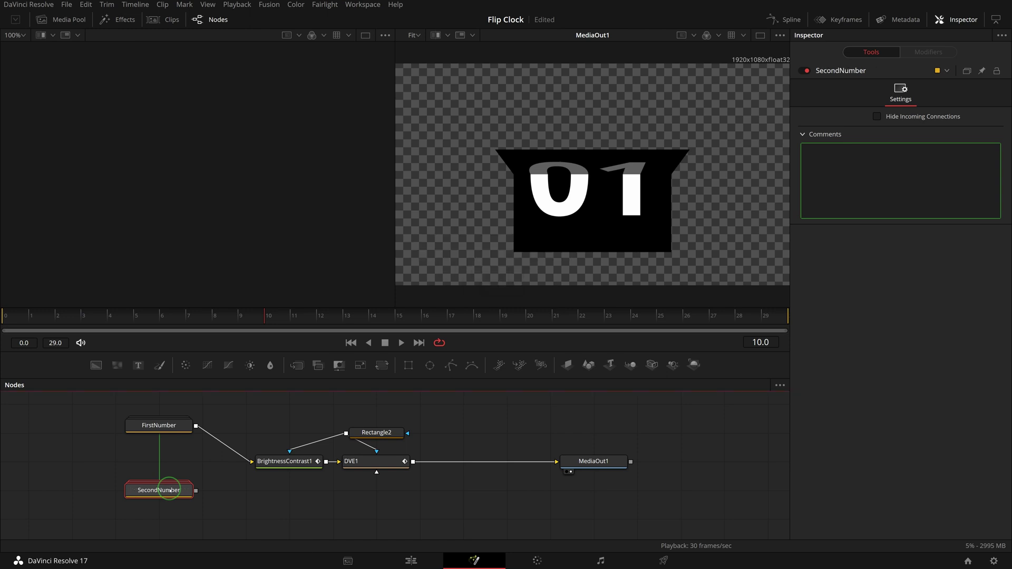
Expand the SecondNumber group and deinstance the text content of Instance_Text1.
{"action": "key", "text": "ctrl+e"}
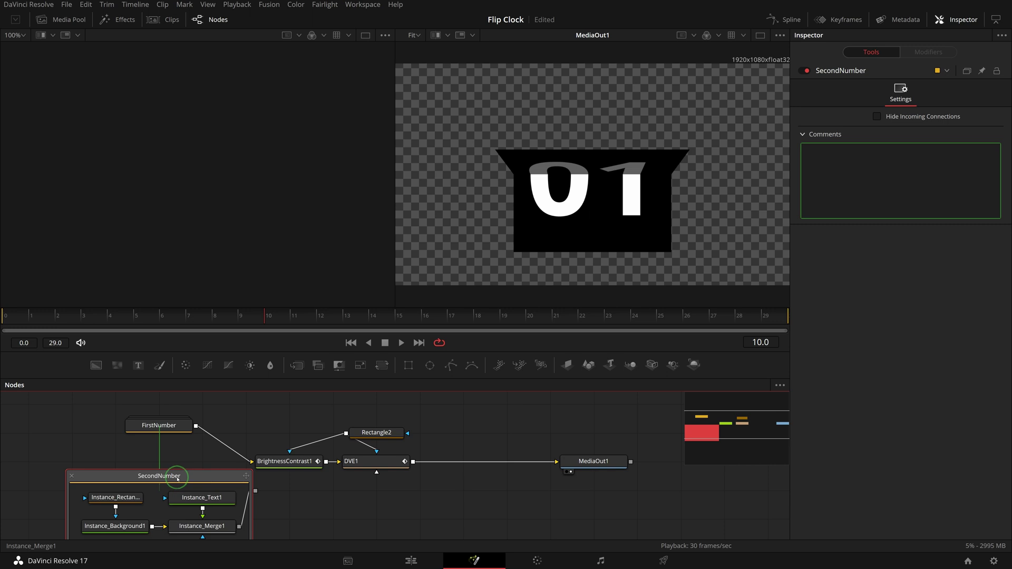
{"action": "mouse_move", "coordinate": [166, 462]}
{"action": "left_mouse_down"}
{"action": "mouse_move", "coordinate": [149, 463]}
{"action": "mouse_move", "coordinate": [184, 463]}
{"action": "left_mouse_up"}
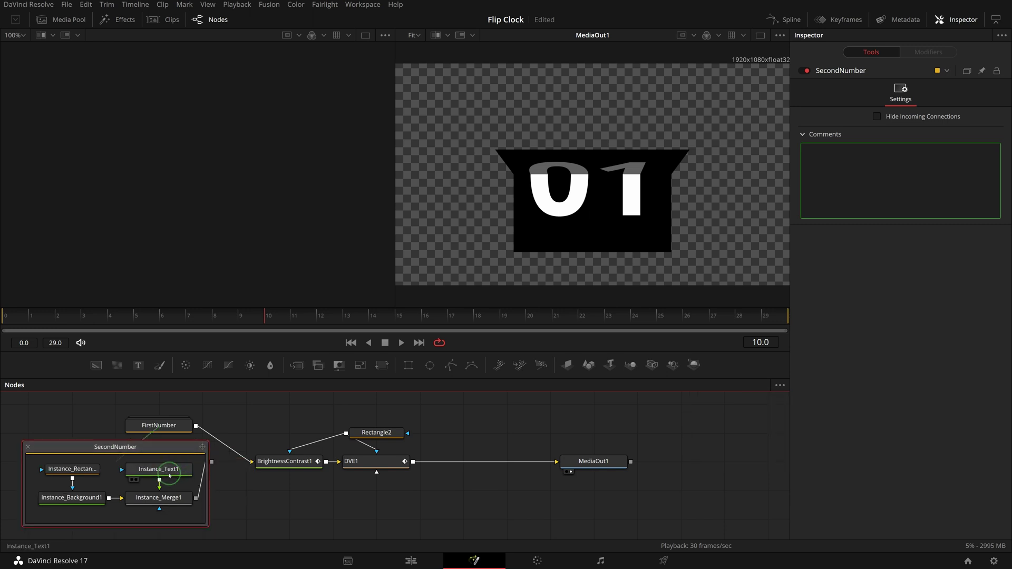
{"action": "left_click", "coordinate": [165, 471]}
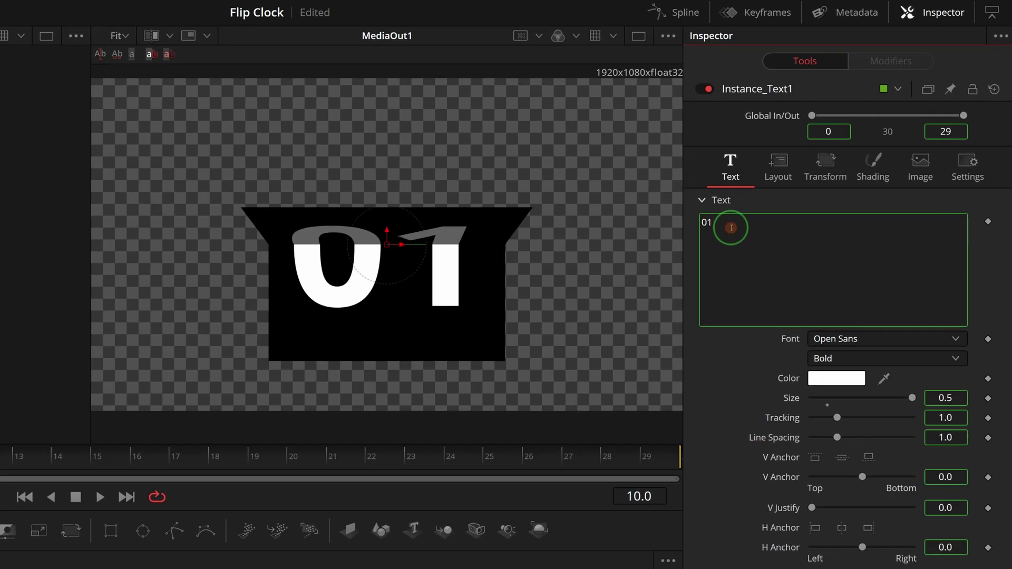
{"action": "right_click", "coordinate": [731, 228]}
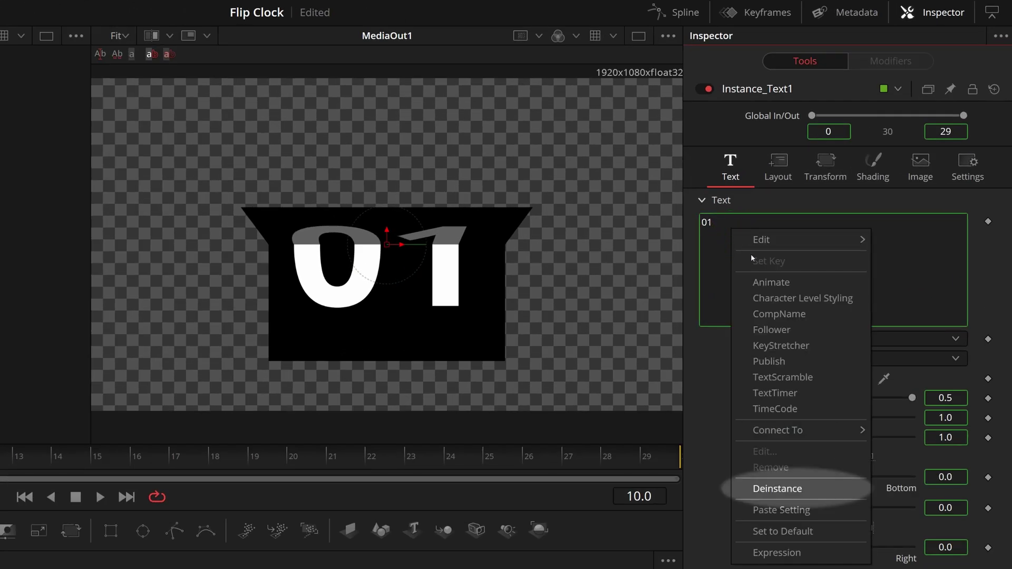
{"action": "left_click", "coordinate": [771, 487]}
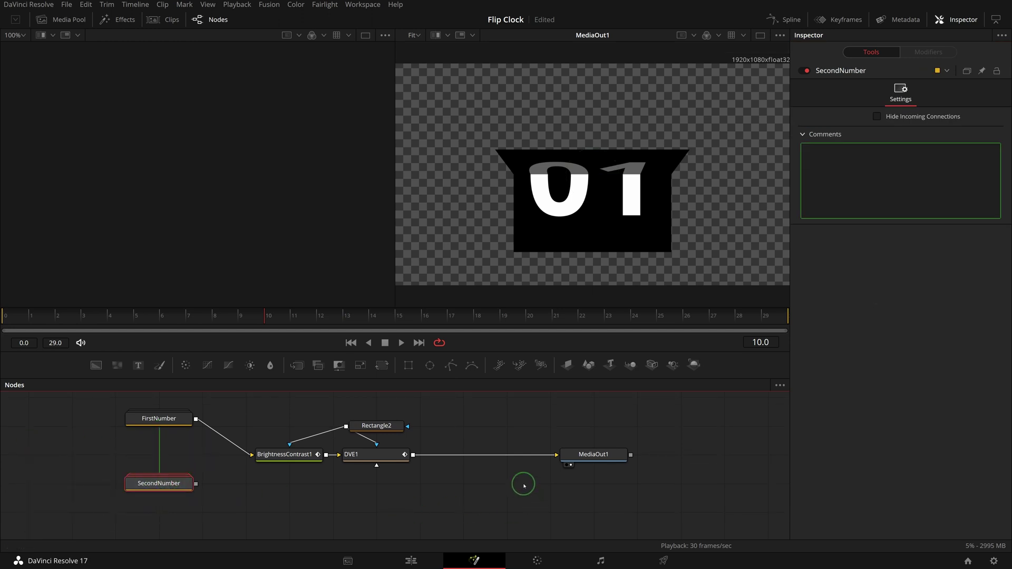
Merge DVE1 over SecondNumber, connect Merge2 to MediaOut1 in line with it, and preview the flip up to frame 10.
{"action": "left_click_drag", "start_coordinate": [543, 463], "coordinate": [197, 482]}
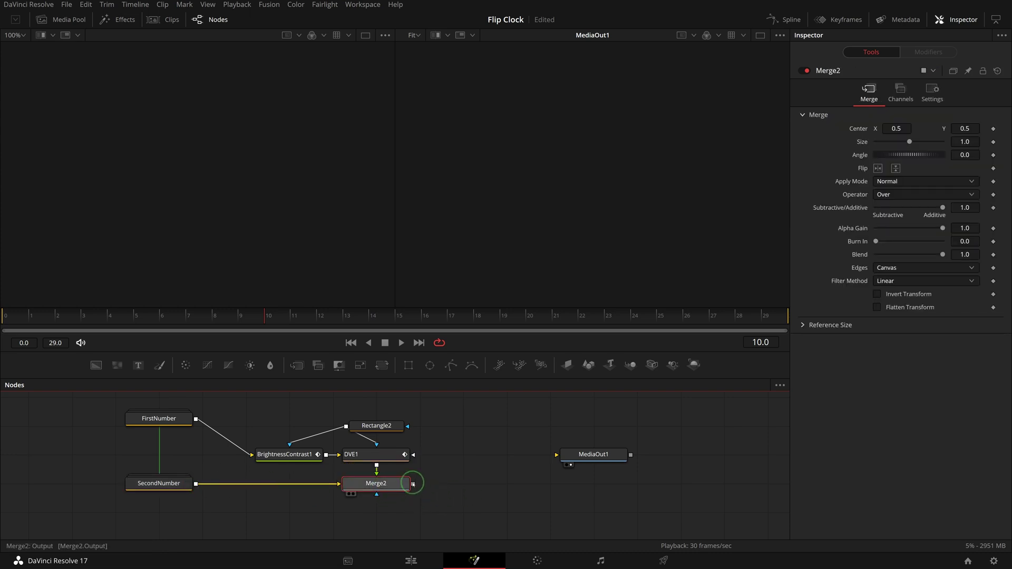
{"action": "left_click_drag", "start_coordinate": [414, 484], "coordinate": [619, 482]}
{"action": "left_click", "coordinate": [618, 482]}
{"action": "left_click_drag", "start_coordinate": [134, 319], "coordinate": [264, 339]}
Add a second Brightness Contrast node below Merge2, followed by a DVE node with a rectangle mask.
{"action": "left_click", "coordinate": [159, 483]}
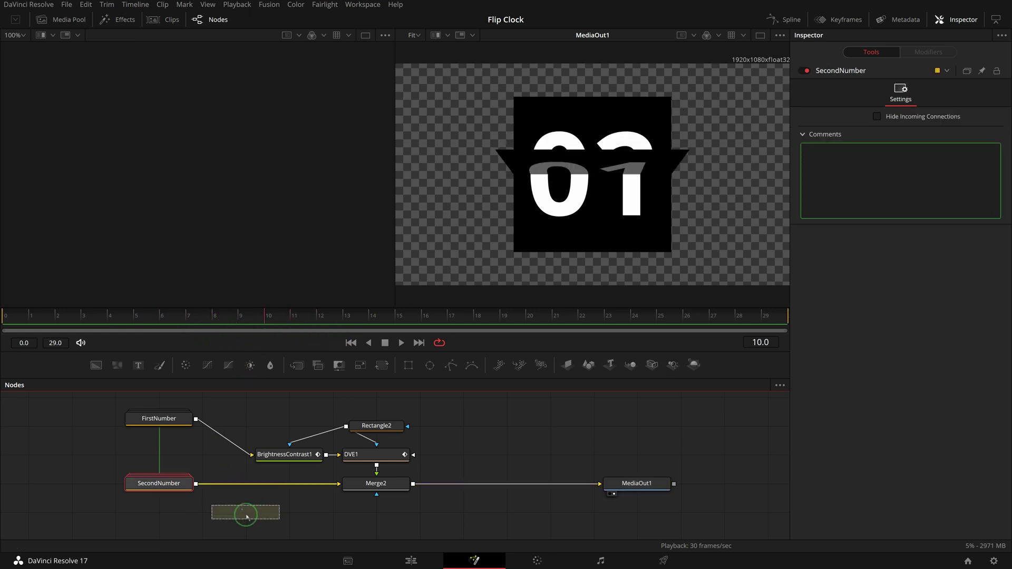
{"action": "left_click", "coordinate": [289, 512]}
{"action": "key", "text": "shift+space"}
{"action": "type", "text": "dve"}
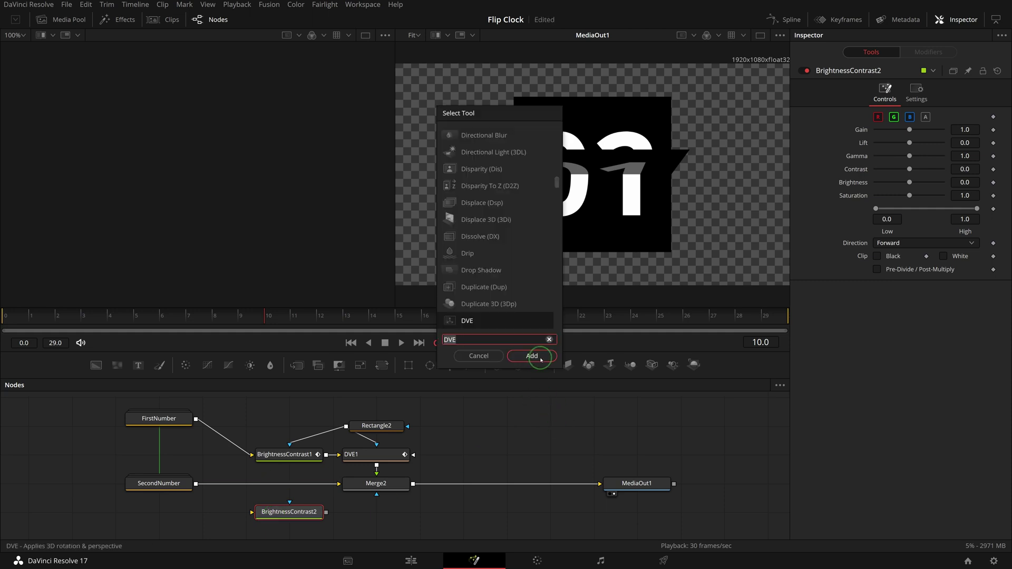
{"action": "left_click", "coordinate": [538, 357]}
{"action": "left_click", "coordinate": [408, 365]}
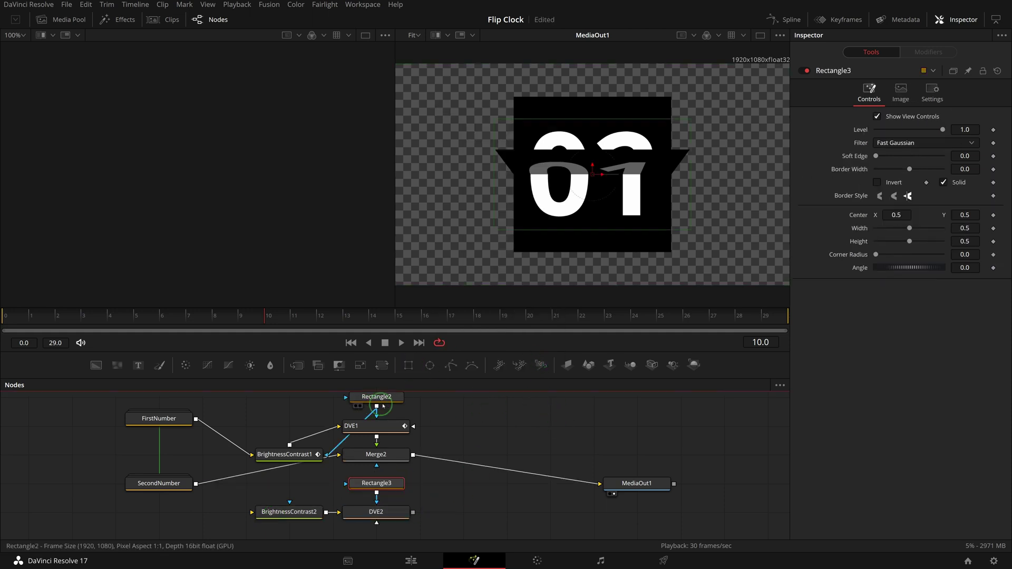
Rearrange the node graph so SecondNumber lines up with Merge2, with the FirstNumber branch above and Rectangle3 and DVE2 below.
{"action": "left_click", "coordinate": [291, 439]}
{"action": "left_click_drag", "start_coordinate": [160, 491], "coordinate": [160, 463]}
{"action": "left_click", "coordinate": [378, 491]}
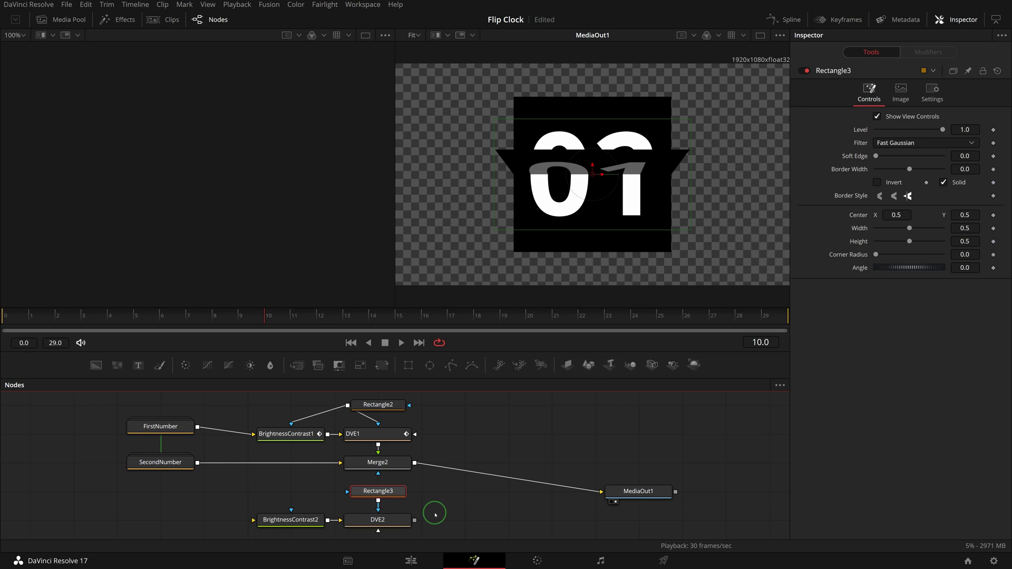
Align MediaOut1 with Merge2, feed SecondNumber into BrightnessContrast2, and show DVE2 in the first viewer.
{"action": "left_click_drag", "start_coordinate": [645, 497], "coordinate": [646, 468]}
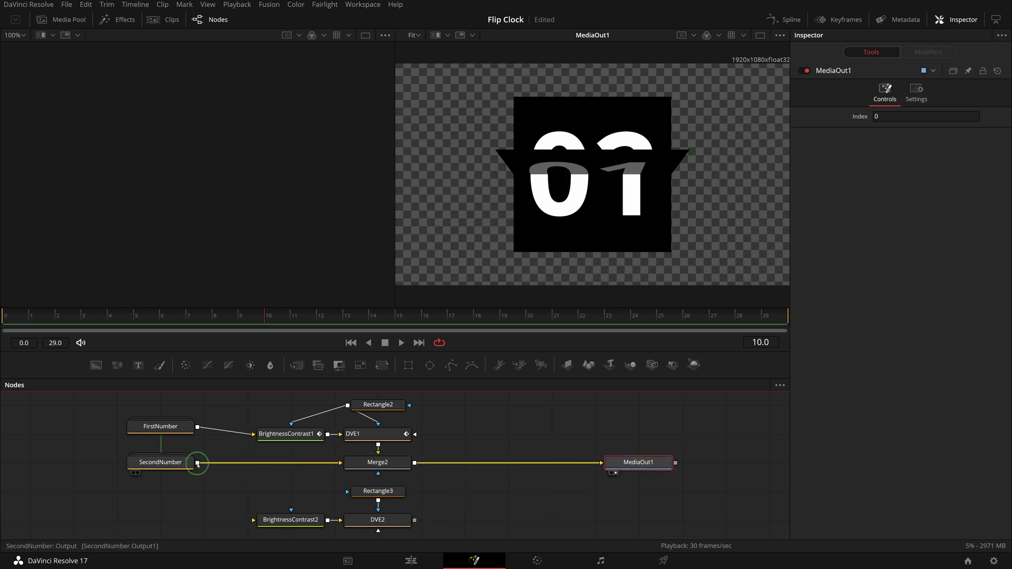
{"action": "left_click_drag", "start_coordinate": [197, 463], "coordinate": [254, 520]}
{"action": "left_click", "coordinate": [305, 522]}
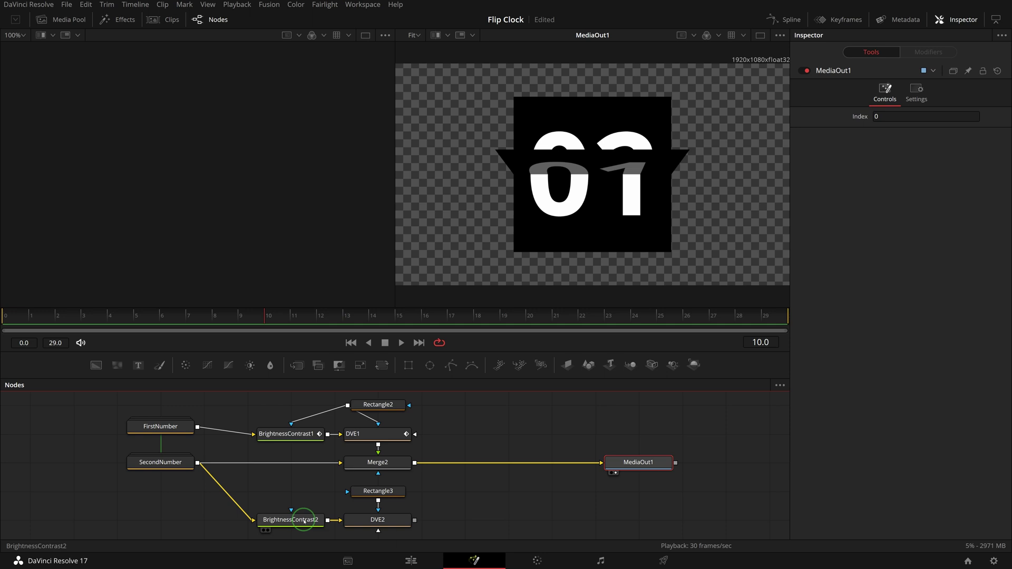
{"action": "left_click", "coordinate": [382, 522]}
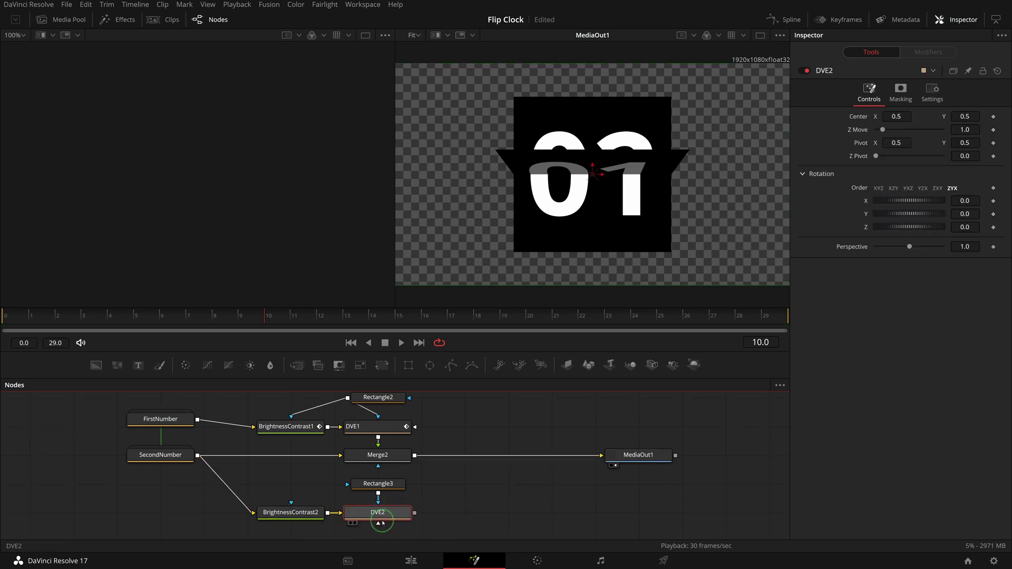
{"action": "key", "text": "1"}
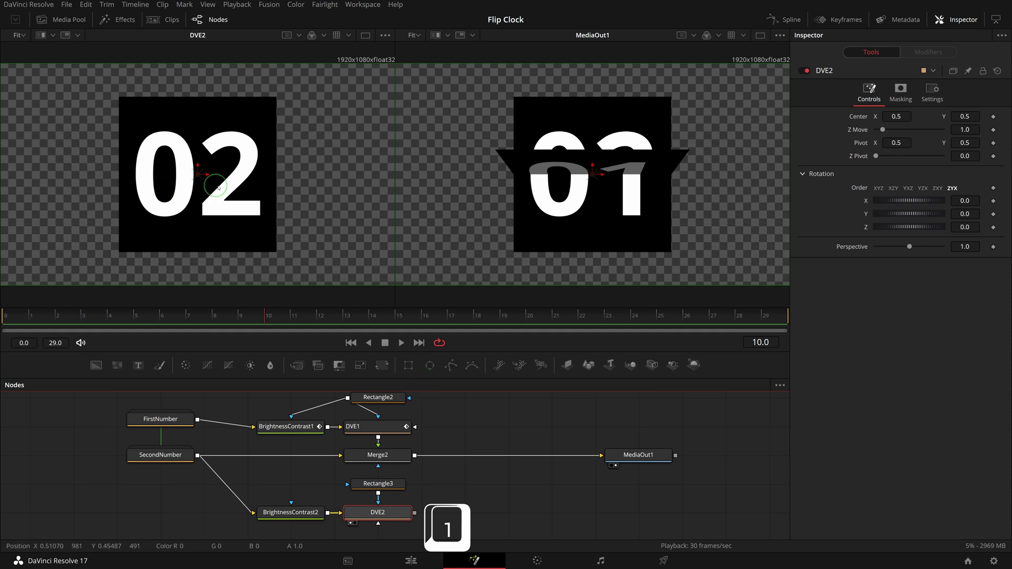
Set the Rectangle3 mask's Center Y to 0.25 and its Width to 1 to cover the card's lower half.
{"action": "left_click", "coordinate": [380, 485]}
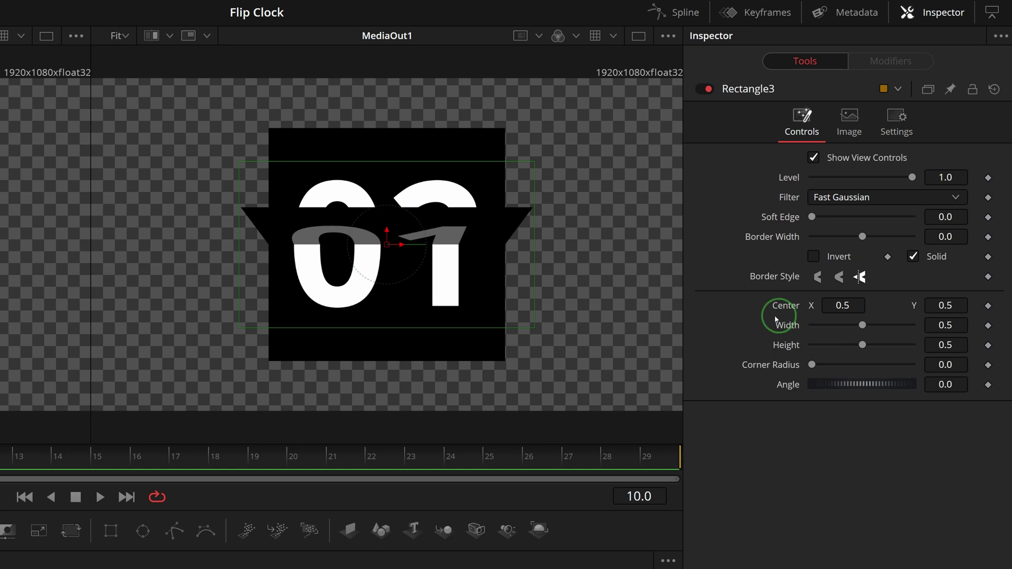
{"action": "left_click", "coordinate": [955, 307]}
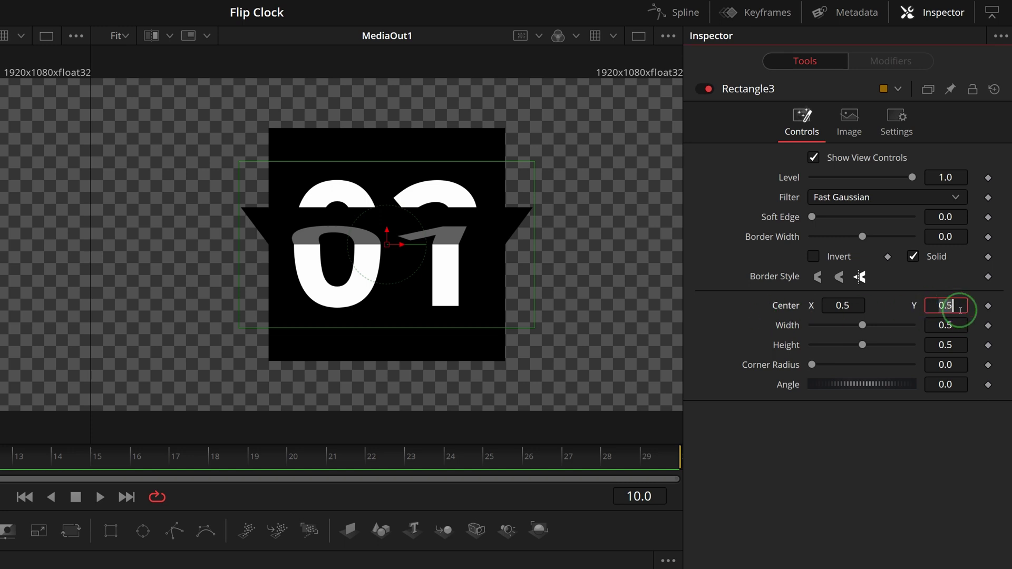
{"action": "type", "text": ".25"}
{"action": "left_click", "coordinate": [947, 325]}
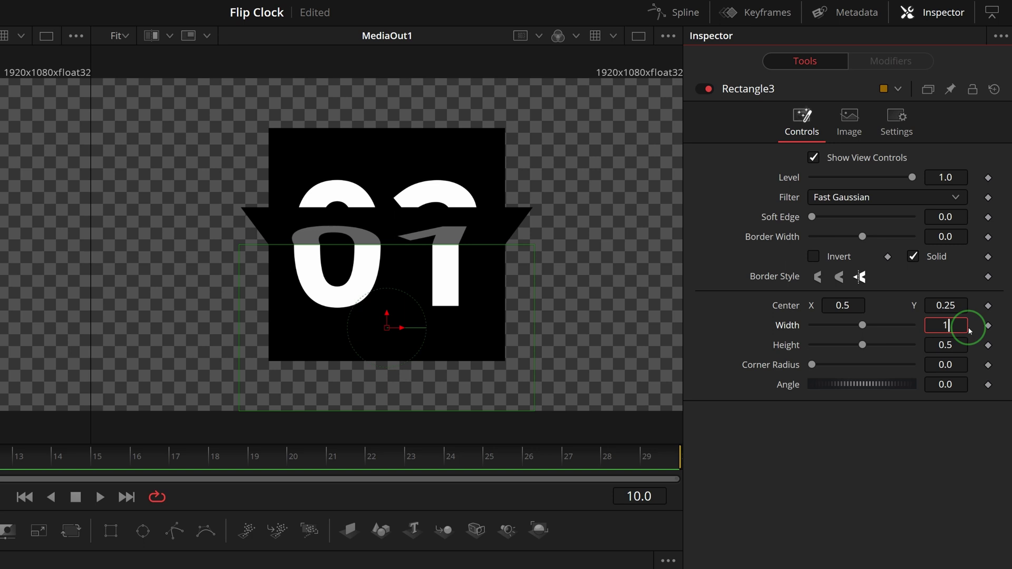
{"action": "type", "text": "1"}
{"action": "key", "text": "Tab"}
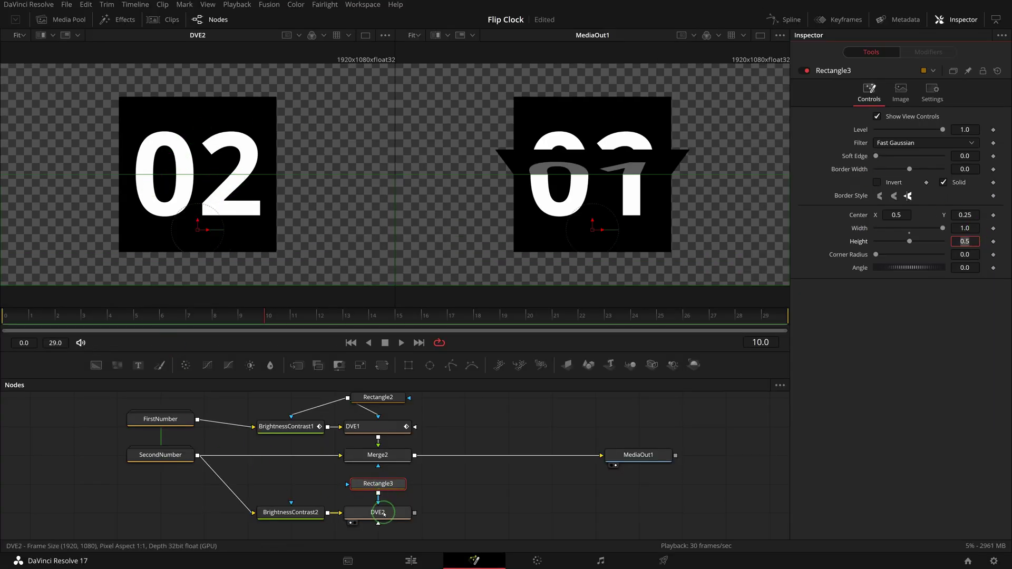
Keyframe DVE2's X rotation at -90 on frame 11 and 0 on frame 25.
{"action": "left_click", "coordinate": [397, 515]}
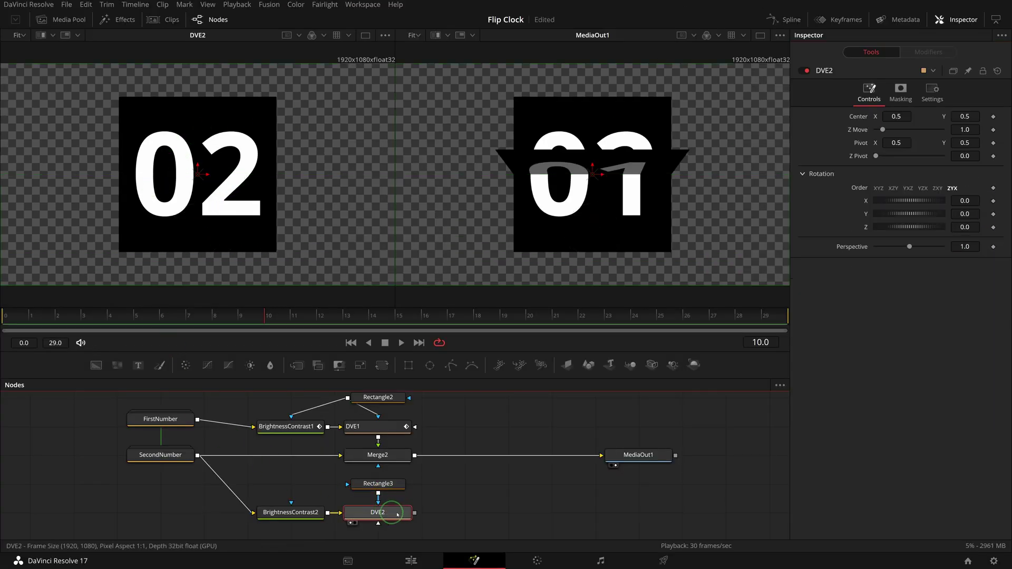
{"action": "left_click", "coordinate": [290, 319]}
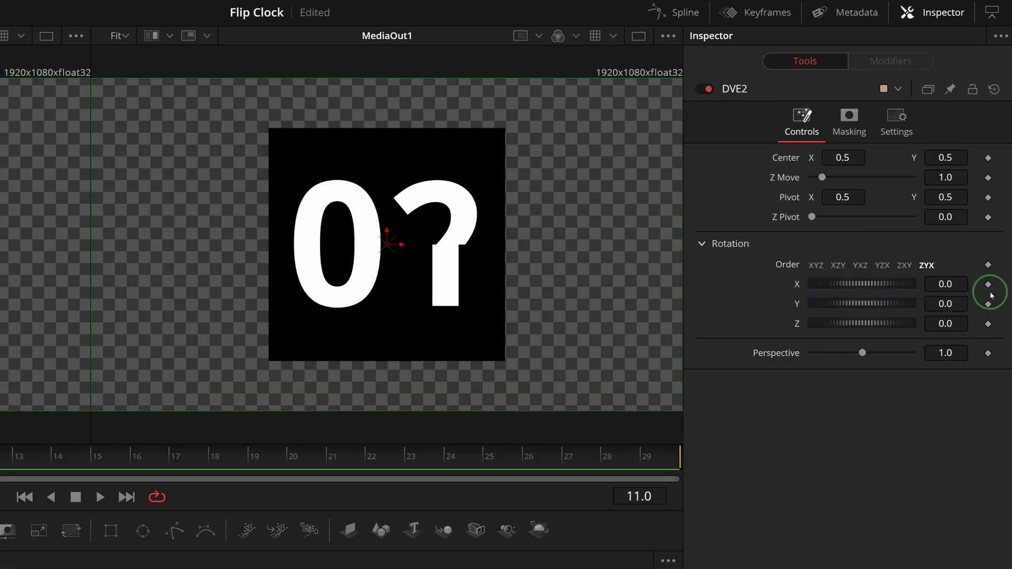
{"action": "left_click", "coordinate": [989, 285]}
{"action": "left_click", "coordinate": [947, 285]}
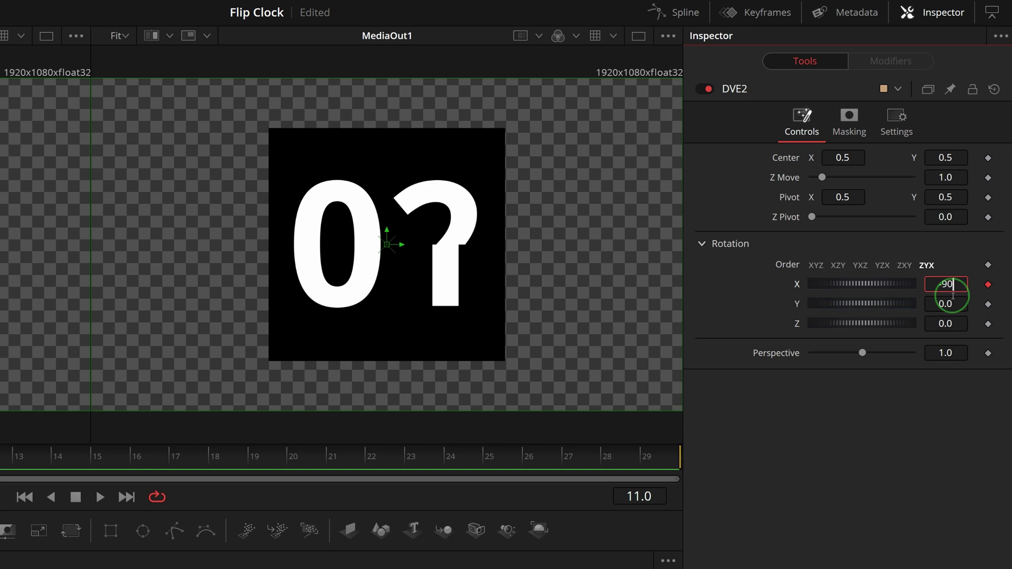
{"action": "left_click", "coordinate": [953, 298]}
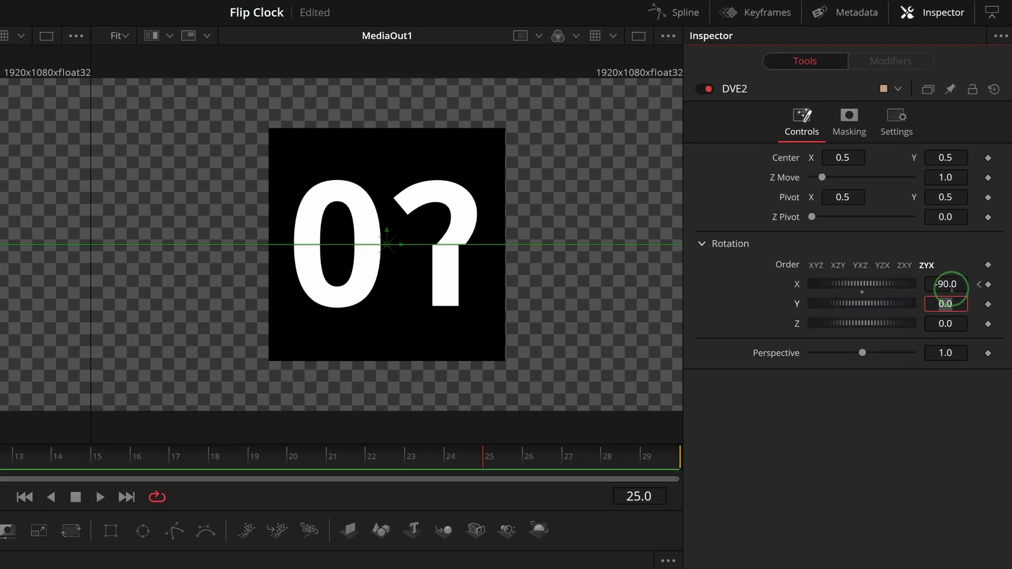
{"action": "left_click", "coordinate": [969, 201]}
{"action": "key", "text": "Tab"}
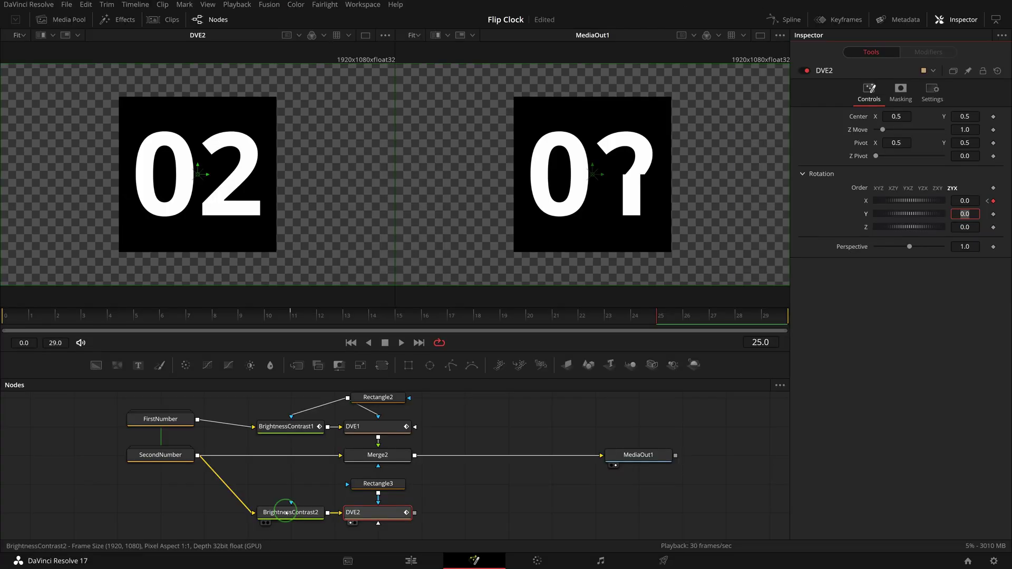
Keyframe BrightnessContrast2's Gain at 0.25 on frame 11 and 1 on frame 25.
{"action": "left_click", "coordinate": [285, 512]}
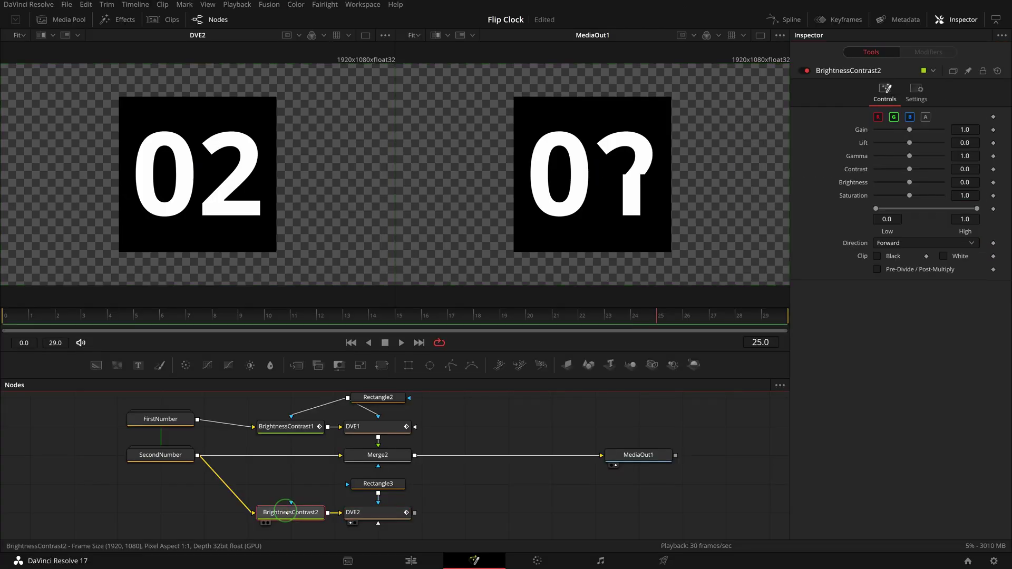
{"action": "left_click", "coordinate": [291, 315]}
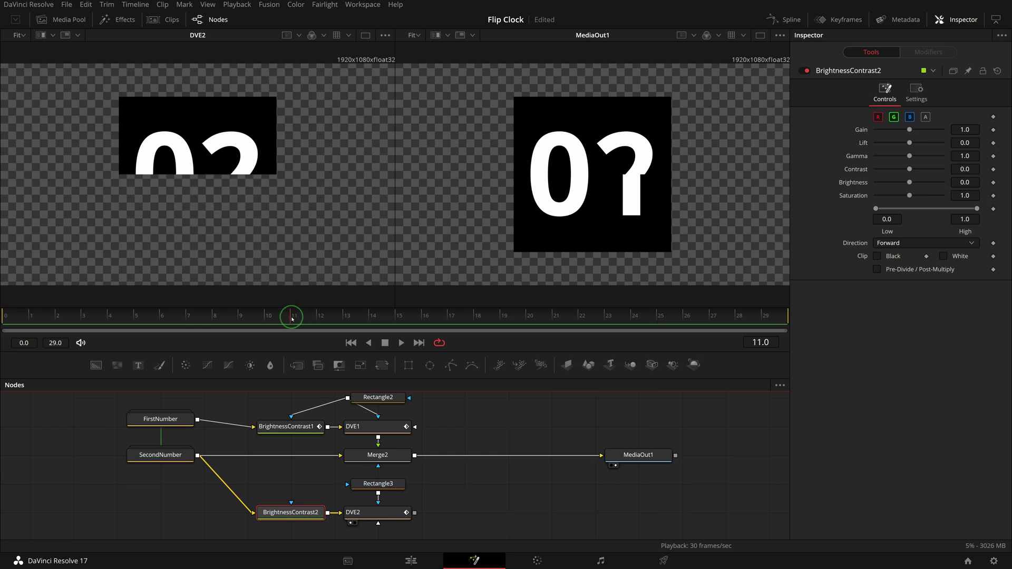
{"action": "left_click", "coordinate": [1000, 256]}
{"action": "left_click", "coordinate": [991, 153]}
{"action": "left_click", "coordinate": [957, 153]}
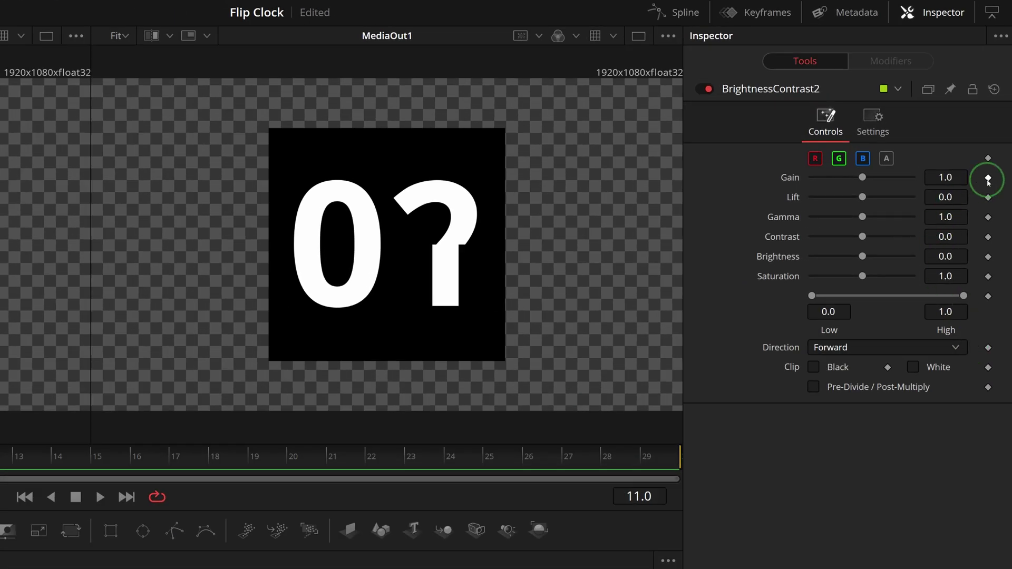
{"action": "key", "text": "Tab"}
{"action": "left_click", "coordinate": [484, 454]}
{"action": "left_click", "coordinate": [957, 181]}
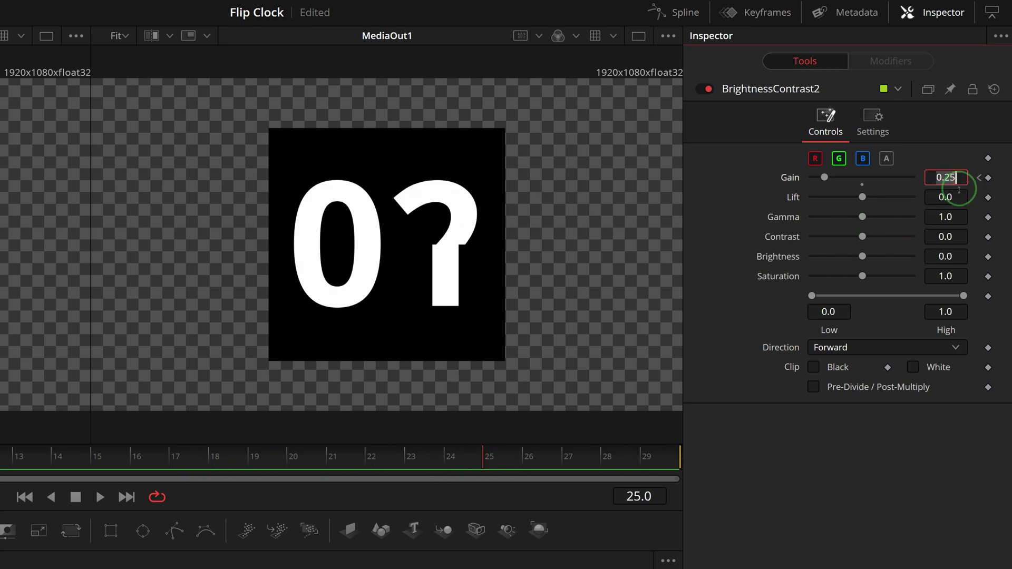
{"action": "type", "text": "1"}
{"action": "key", "text": "Tab"}
Connect Rectangle3 as the mask of BrightnessContrast2 as well and play back the shaded flap.
{"action": "left_click", "coordinate": [642, 429]}
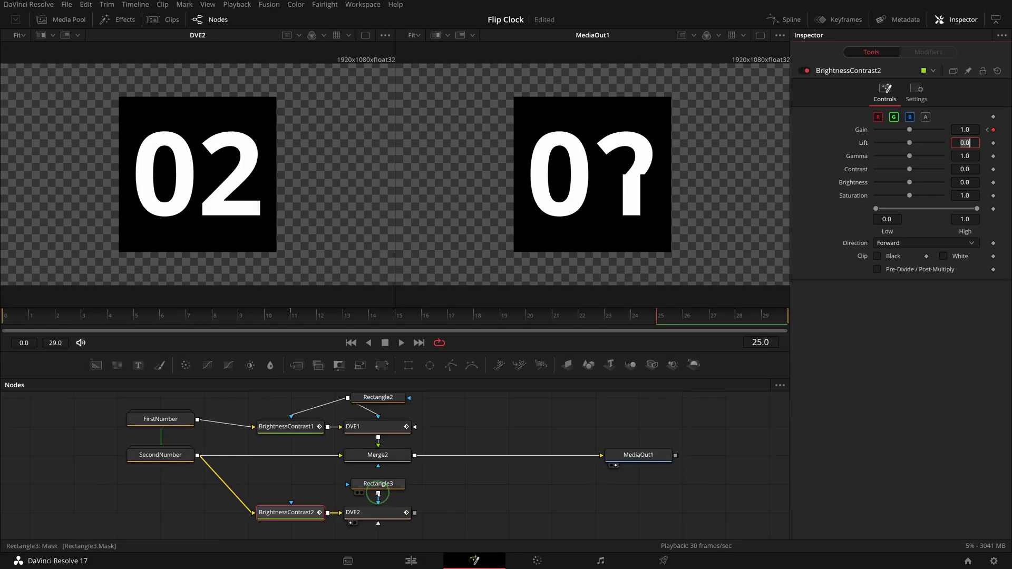
{"action": "left_click_drag", "start_coordinate": [378, 494], "coordinate": [291, 504]}
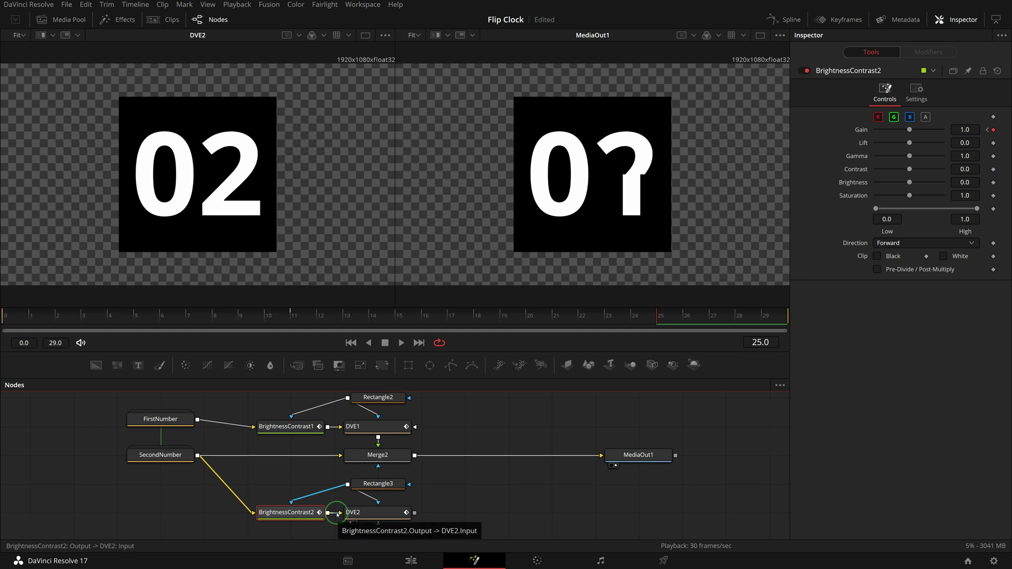
{"action": "left_click", "coordinate": [401, 343]}
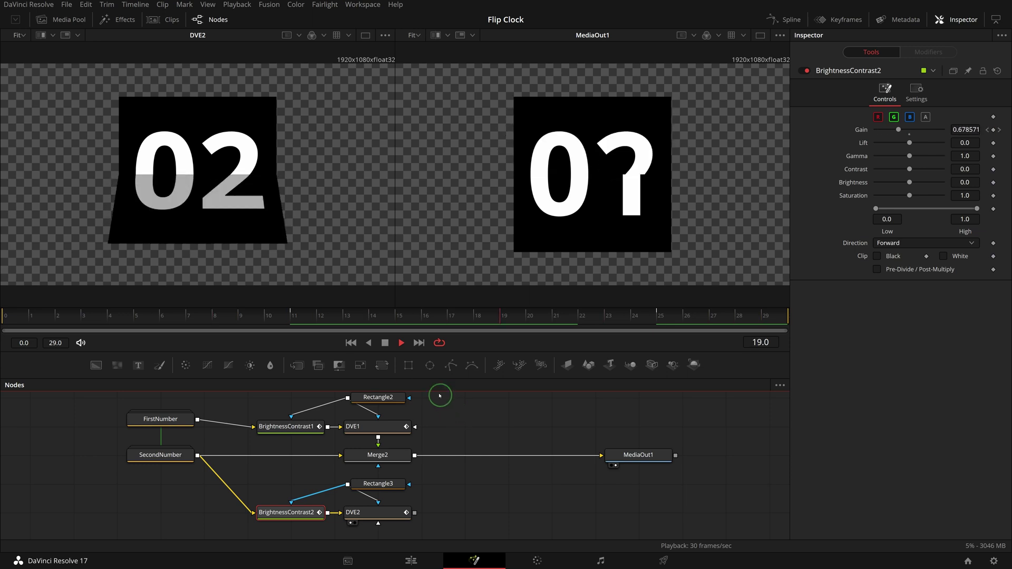
{"action": "left_click", "coordinate": [386, 344]}
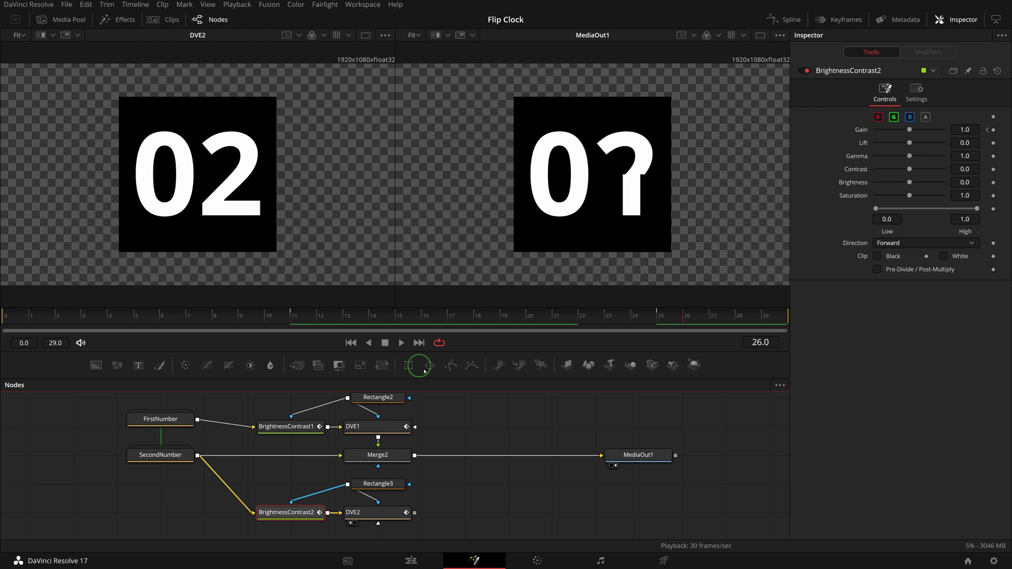
Merge DVE2 over the Merge2 output ahead of MediaOut1 and mask the new merge with Rectangle3.
{"action": "left_click_drag", "start_coordinate": [415, 513], "coordinate": [415, 457]}
{"action": "left_click_drag", "start_coordinate": [498, 518], "coordinate": [497, 461]}
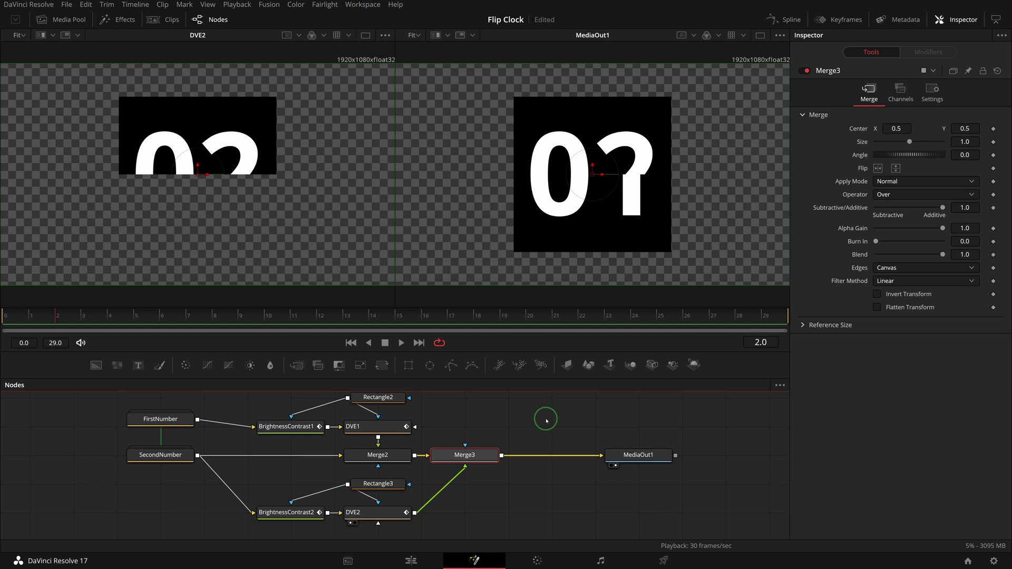
{"action": "left_click_drag", "start_coordinate": [381, 487], "coordinate": [466, 448]}
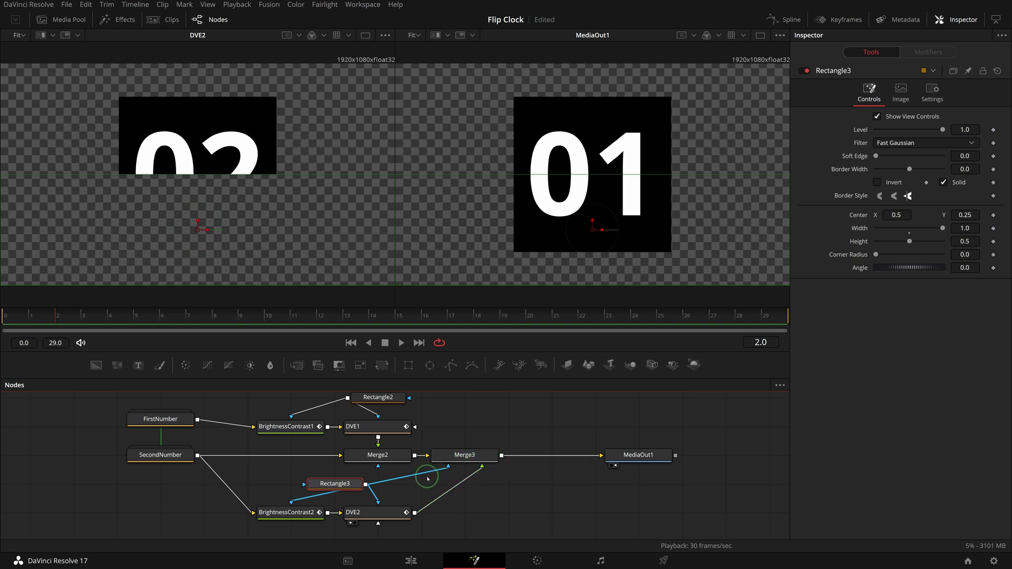
Play back the combined 01 to 02 flip and save the project.
{"action": "left_click", "coordinate": [401, 343]}
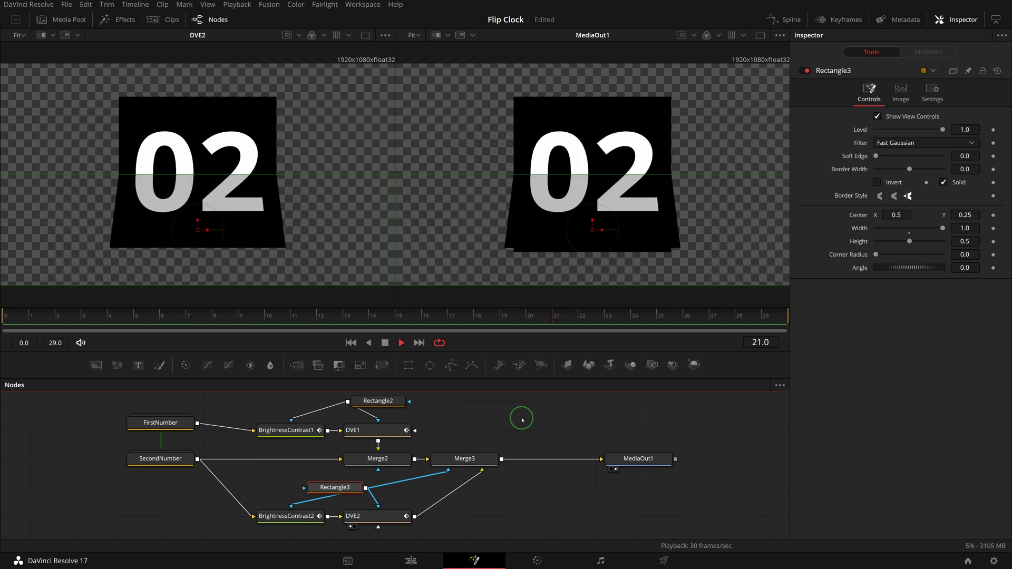
{"action": "key", "text": "space"}
{"action": "key", "text": "ctrl+s"}
Open the Spline editor and show the X Rotation curves of DVE1 and DVE2 fitted to the view.
{"action": "left_click", "coordinate": [785, 20]}
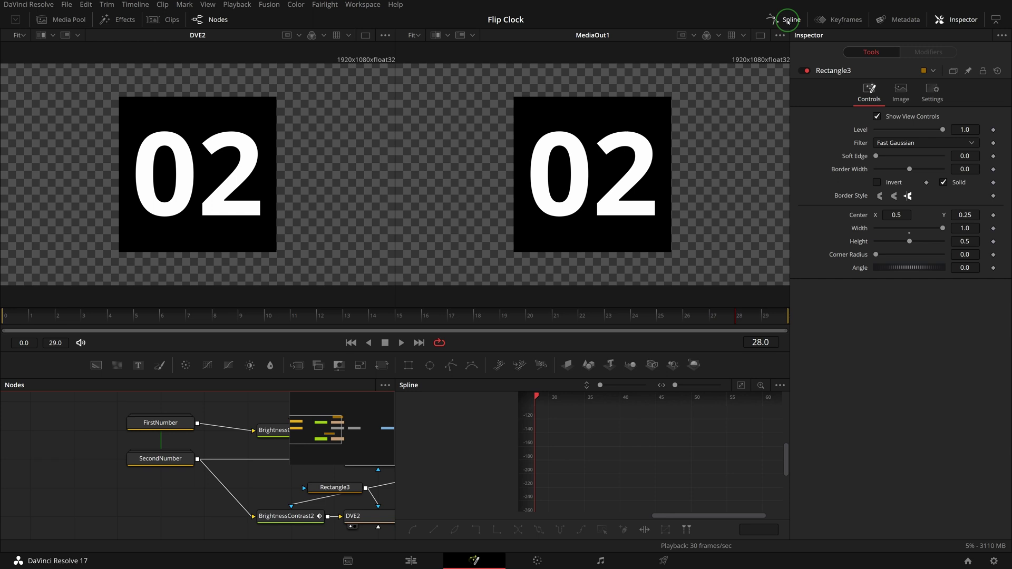
{"action": "left_click_drag", "start_coordinate": [250, 470], "coordinate": [118, 472]}
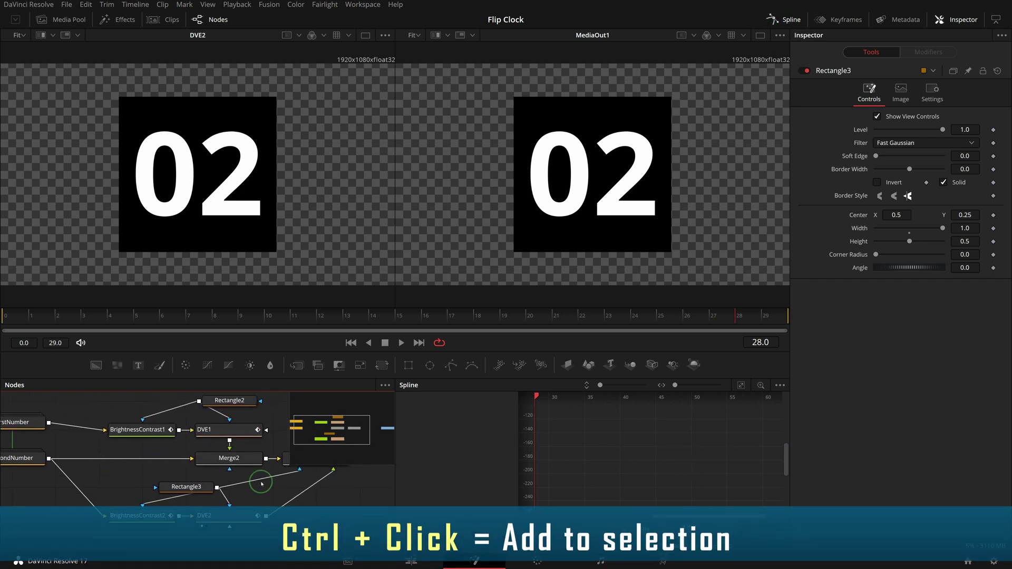
{"action": "left_click", "coordinate": [218, 430]}
{"action": "left_click", "coordinate": [219, 515], "text": "ctrl"}
{"action": "left_click", "coordinate": [422, 425]}
{"action": "left_click", "coordinate": [422, 452]}
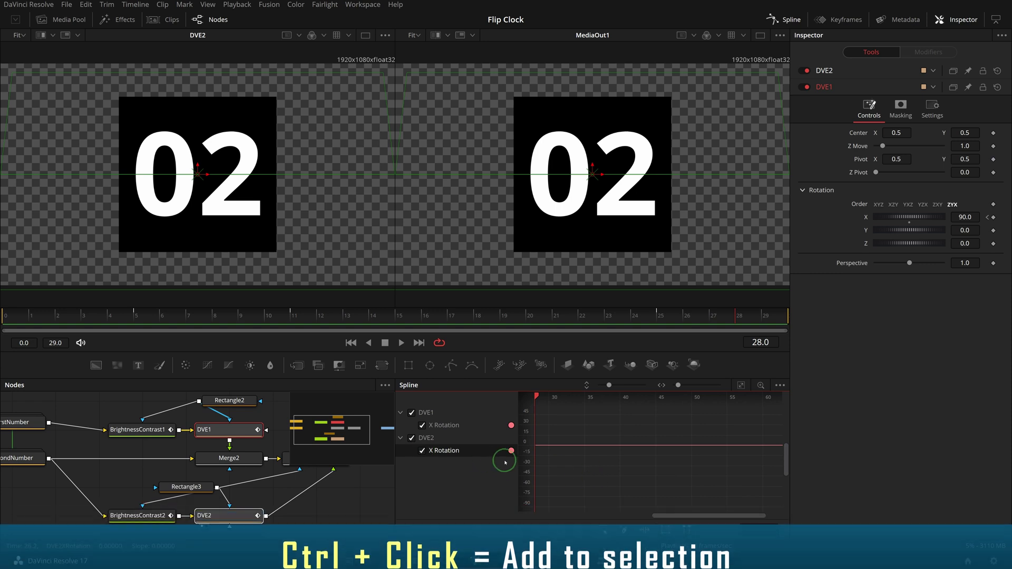
{"action": "left_click", "coordinate": [741, 390]}
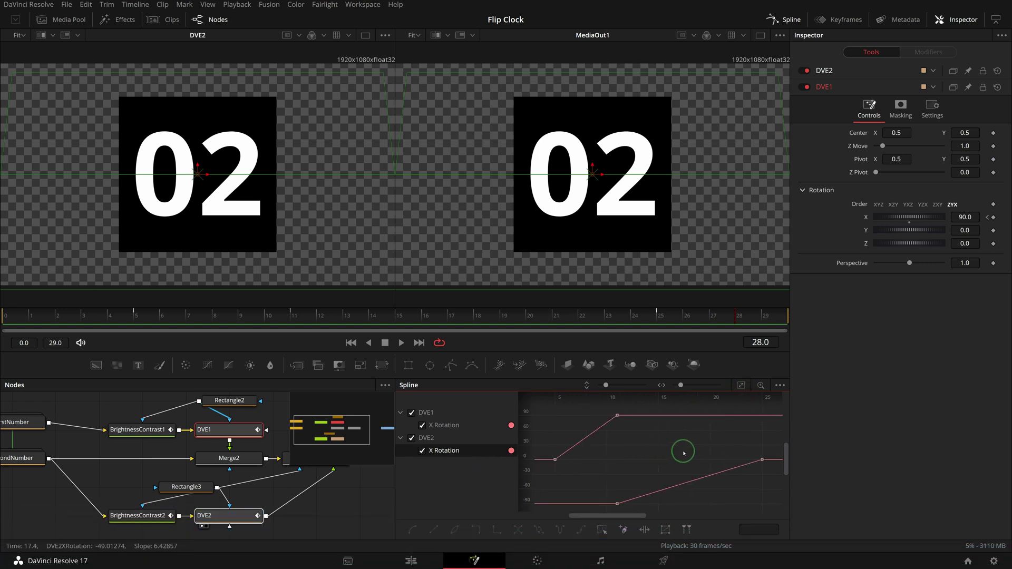
Smooth all keyframes of both X Rotation curves, then make the handles at the frame 11 keyframes linear.
{"action": "key", "text": "ctrl+a"}
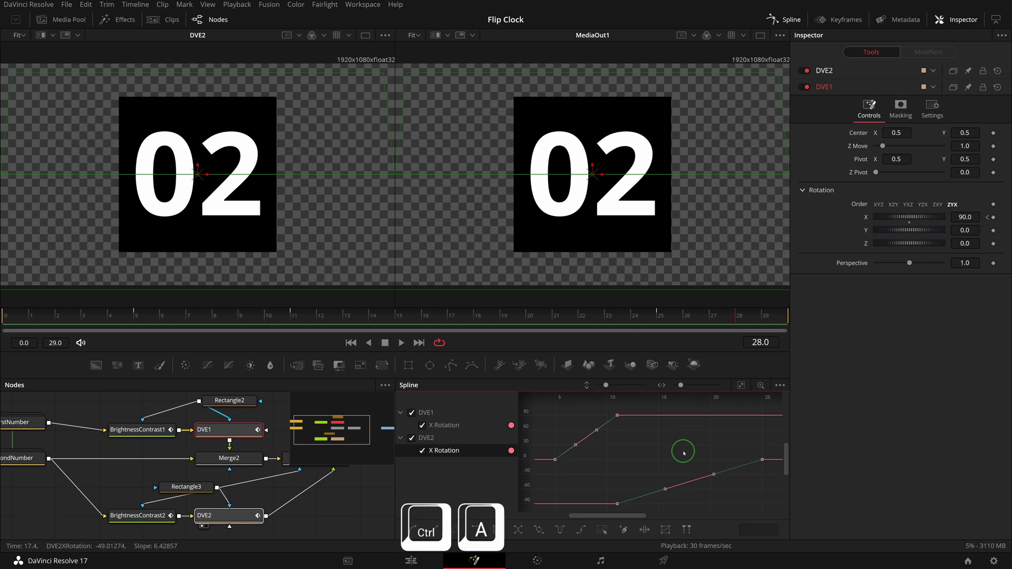
{"action": "key", "text": "s"}
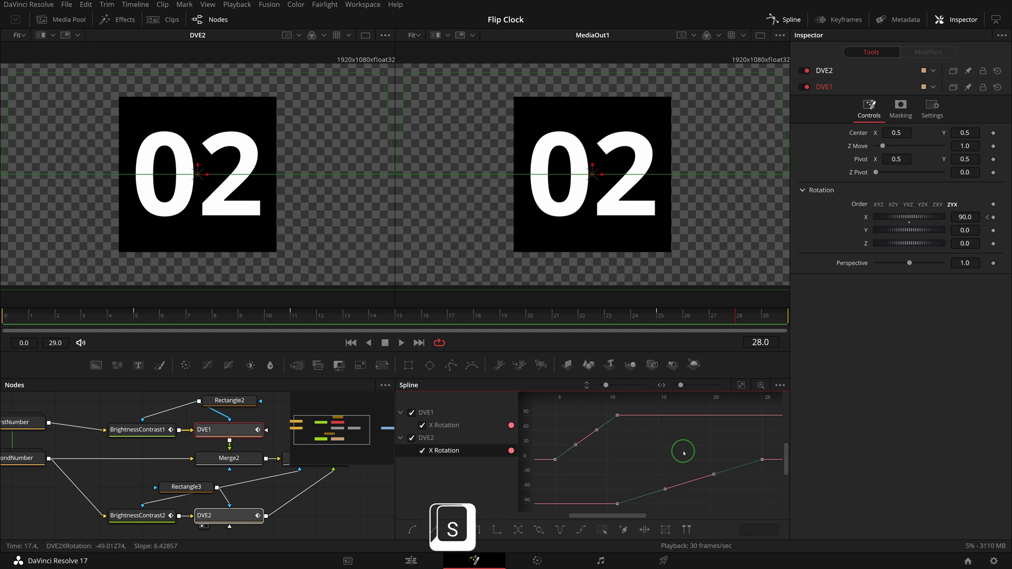
{"action": "left_click_drag", "start_coordinate": [600, 407], "coordinate": [644, 512]}
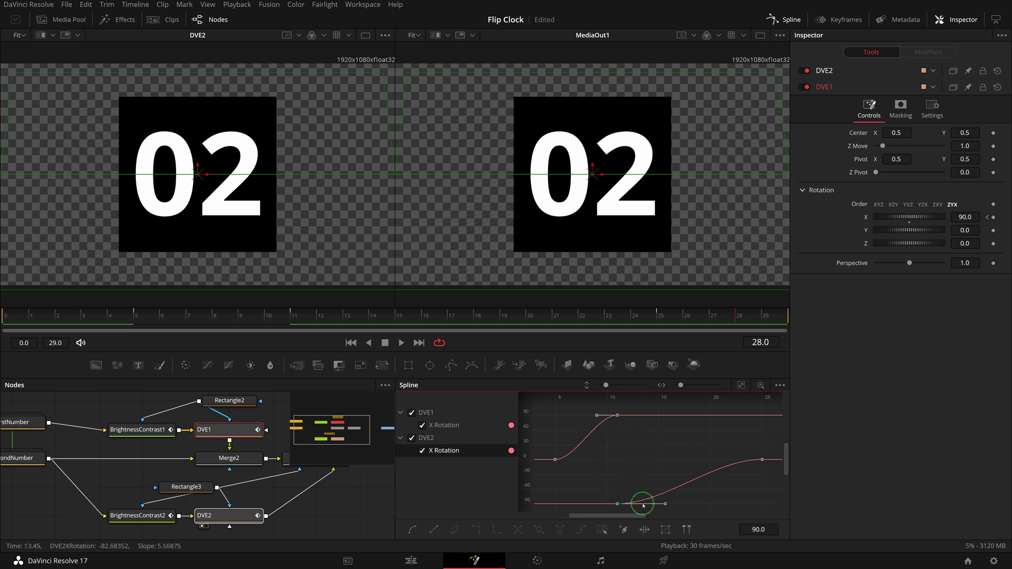
{"action": "key", "text": "shift+l"}
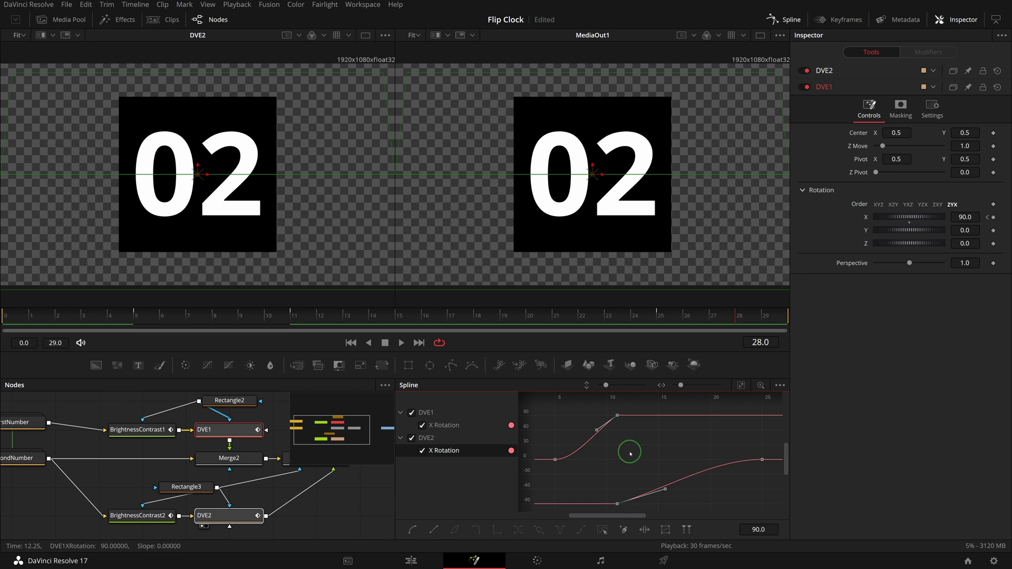
Add bounce keyframes to DVE2's X Rotation curve, 0 at about frame 17 and -30 at frame 21, and play back the animation.
{"action": "left_click", "coordinate": [700, 470]}
{"action": "mouse_move", "coordinate": [700, 470]}
{"action": "left_mouse_down"}
{"action": "mouse_move", "coordinate": [681, 458]}
{"action": "mouse_move", "coordinate": [706, 452]}
{"action": "mouse_move", "coordinate": [715, 479]}
{"action": "left_mouse_up"}
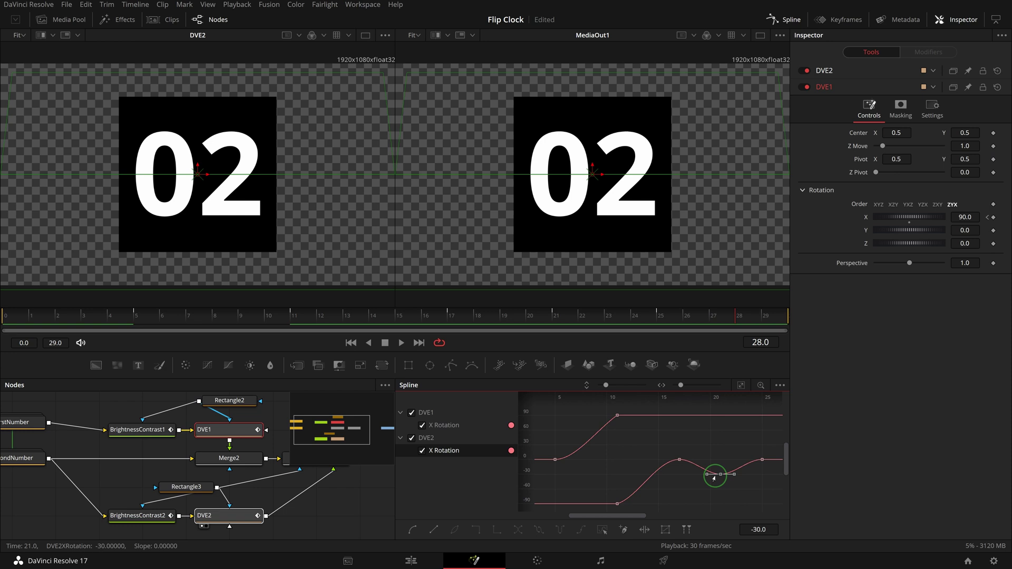
{"action": "left_click", "coordinate": [401, 343]}
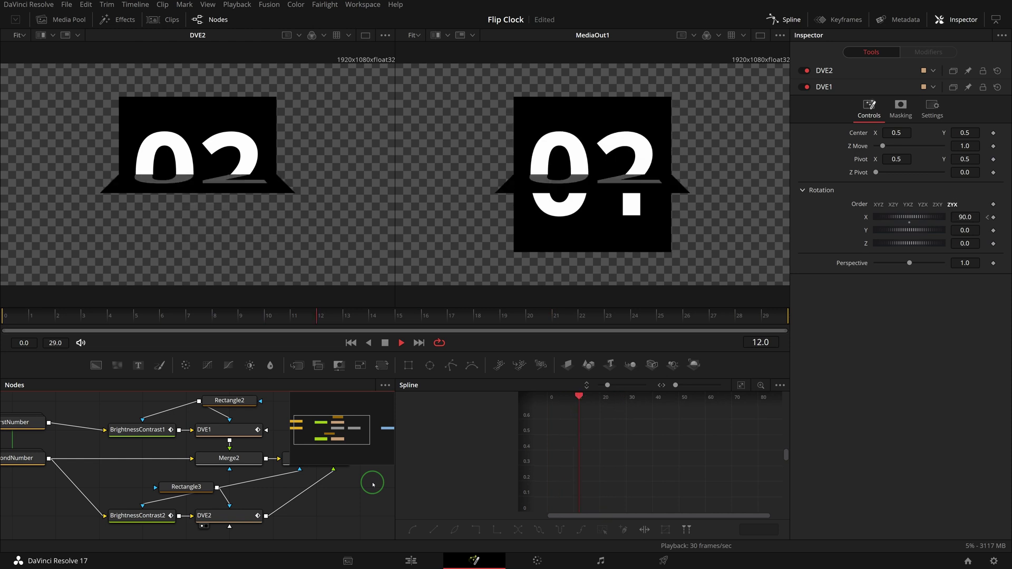
{"action": "key", "text": "space"}
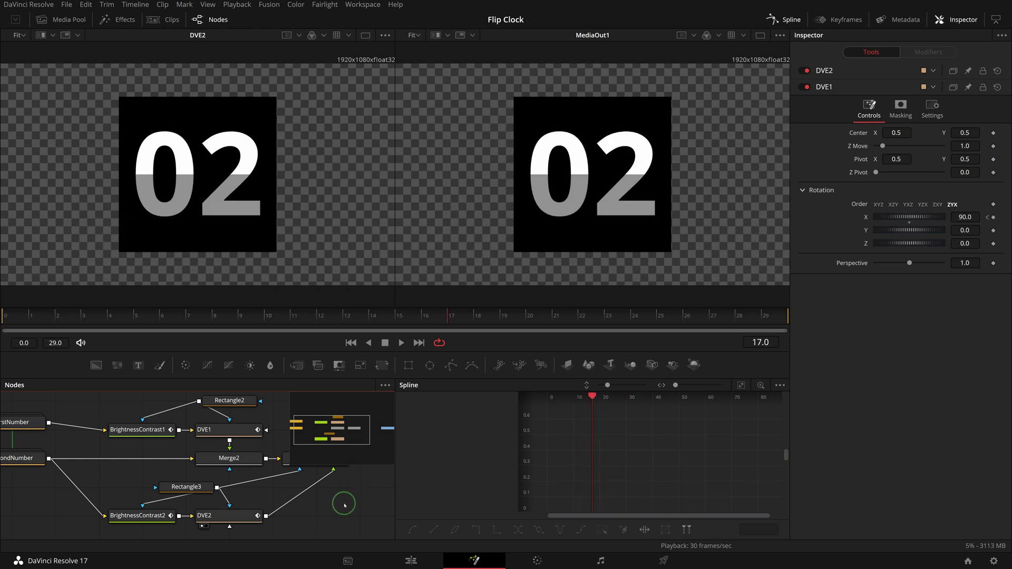
Close the Spline editor and insert a Matte Control node between Merge3 and MediaOut1.
{"action": "left_click", "coordinate": [786, 19]}
{"action": "left_click", "coordinate": [564, 458]}
{"action": "left_click_drag", "start_coordinate": [464, 493], "coordinate": [539, 494]}
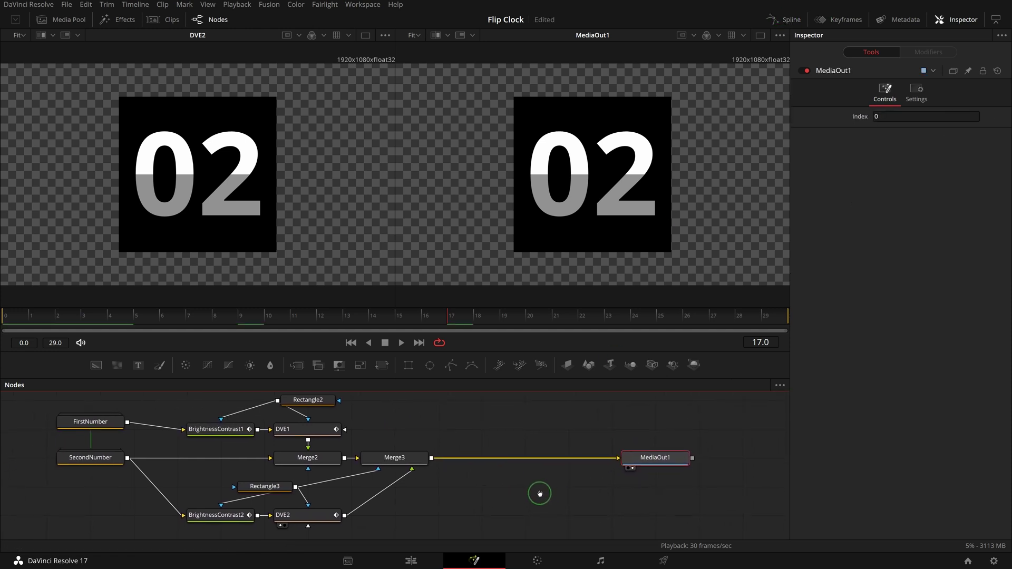
{"action": "left_click", "coordinate": [397, 458]}
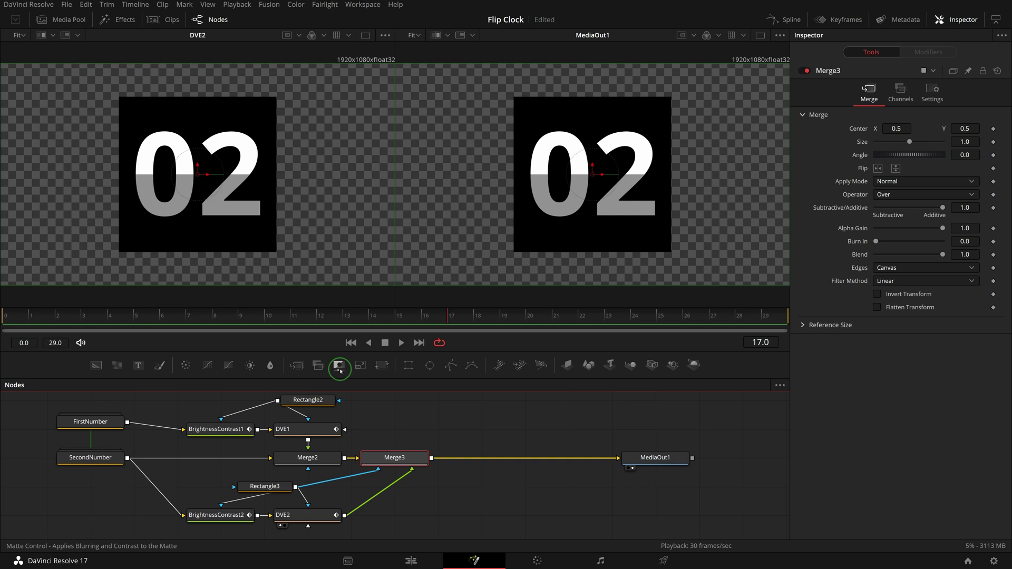
{"action": "left_click", "coordinate": [340, 371]}
{"action": "left_click", "coordinate": [473, 458]}
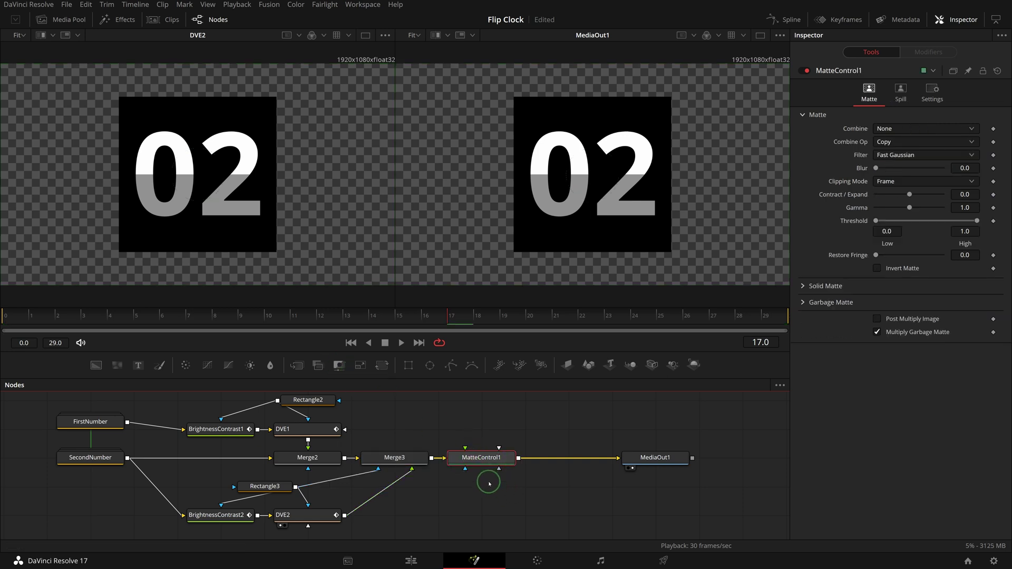
Connect a rectangle mask to MatteControl1 as its garbage matte, with width 1.0 and height 0.01.
{"action": "left_click_drag", "start_coordinate": [408, 365], "coordinate": [500, 468]}
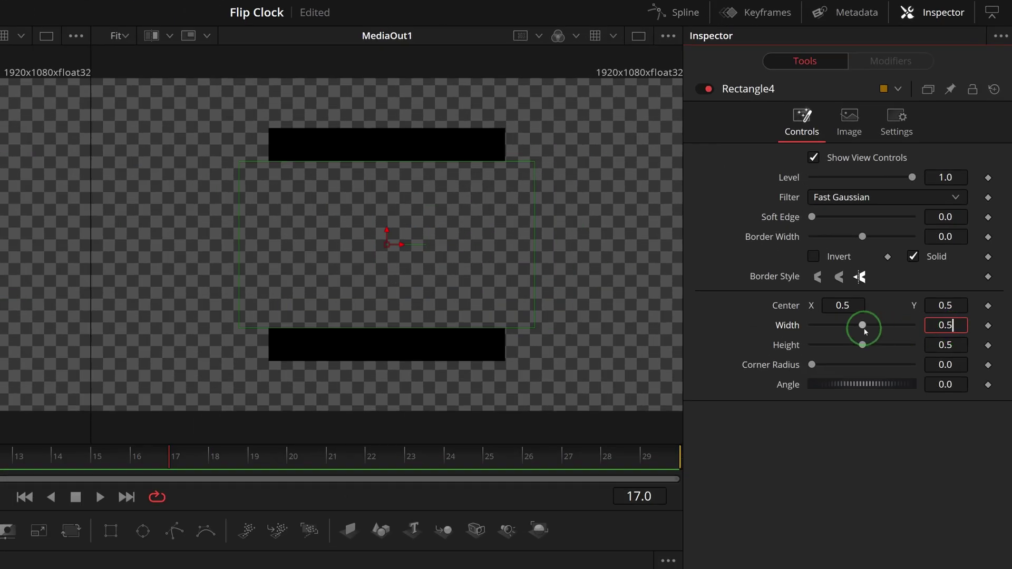
{"action": "left_click_drag", "start_coordinate": [863, 325], "coordinate": [912, 325]}
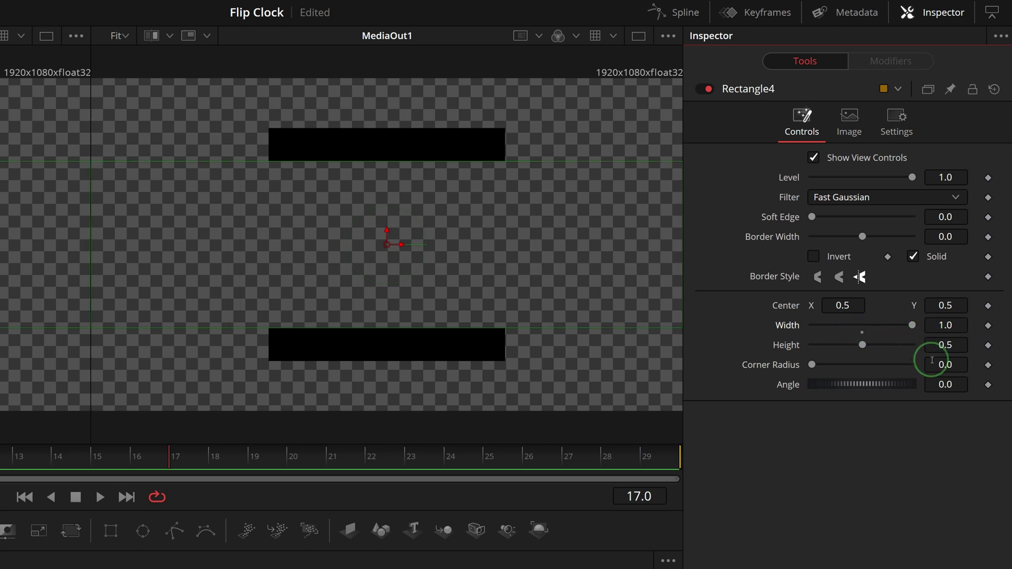
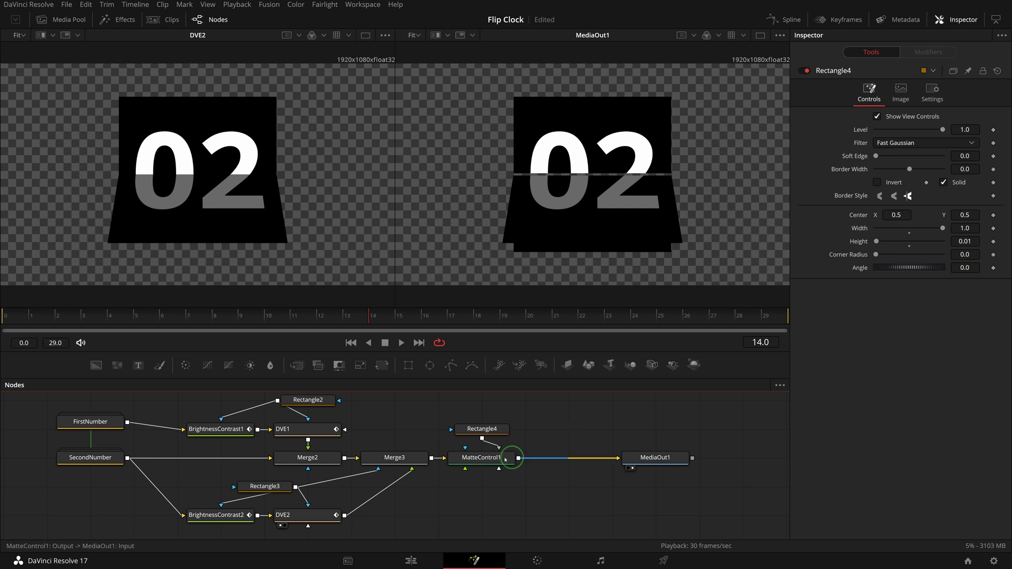
Add a custom slider control named Flip Number to MatteControl1, integer only, with a range of 0 to 59.
{"action": "left_click", "coordinate": [480, 458]}
{"action": "right_click", "coordinate": [506, 462]}
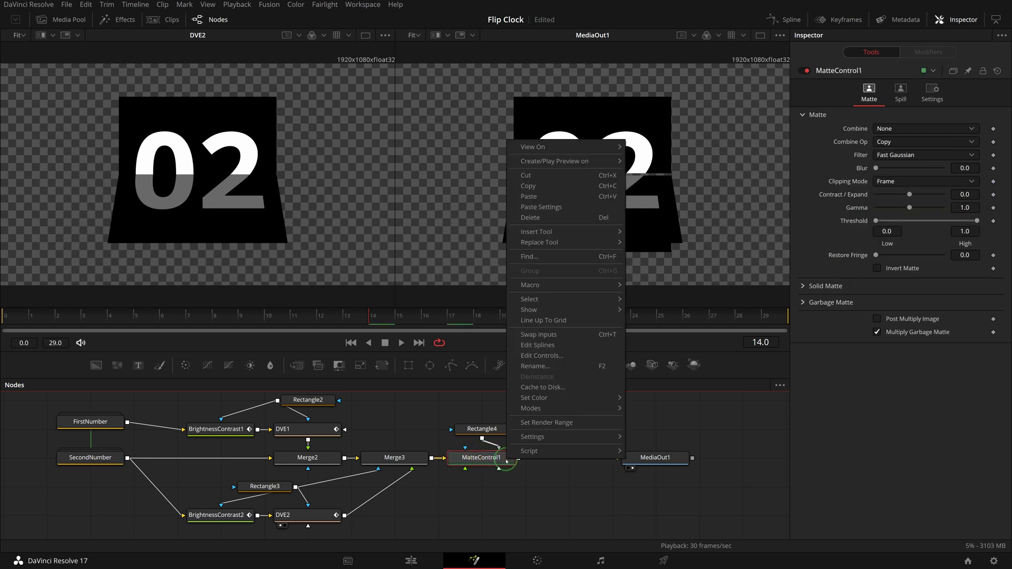
{"action": "left_click", "coordinate": [558, 356]}
{"action": "left_click", "coordinate": [293, 143]}
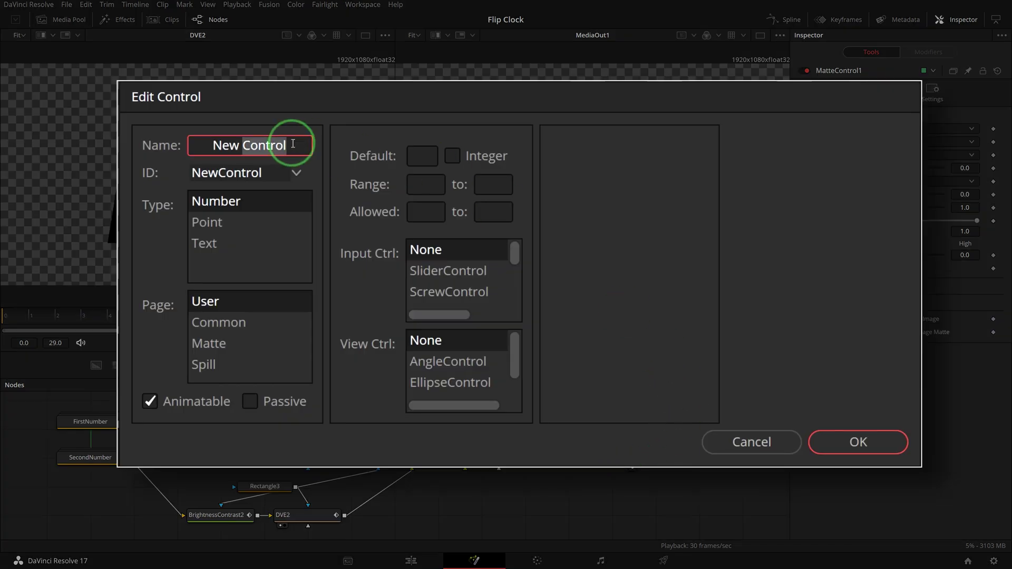
{"action": "key", "text": "ctrl+a"}
{"action": "type", "text": "Flip Number"}
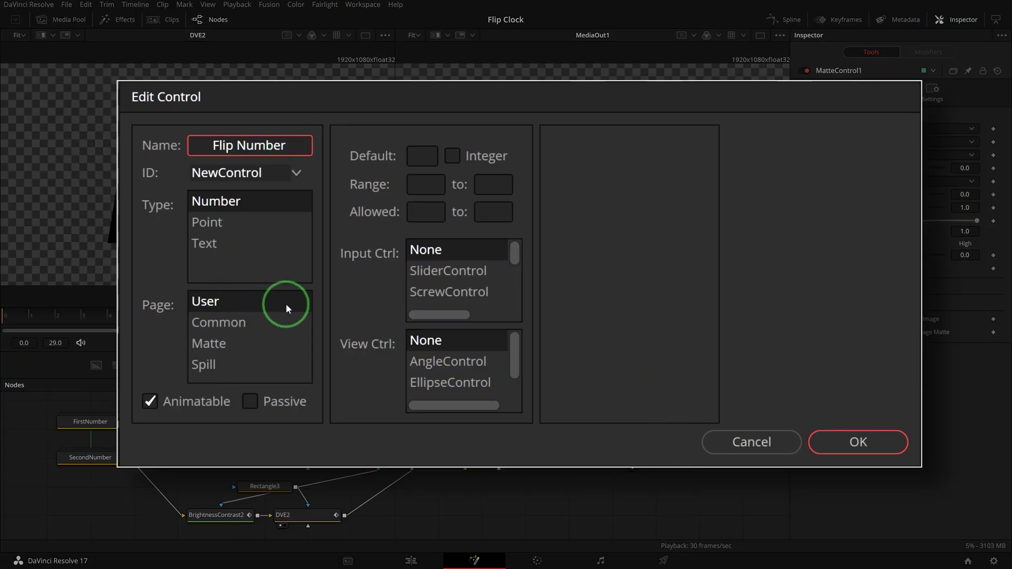
{"action": "left_click", "coordinate": [448, 271]}
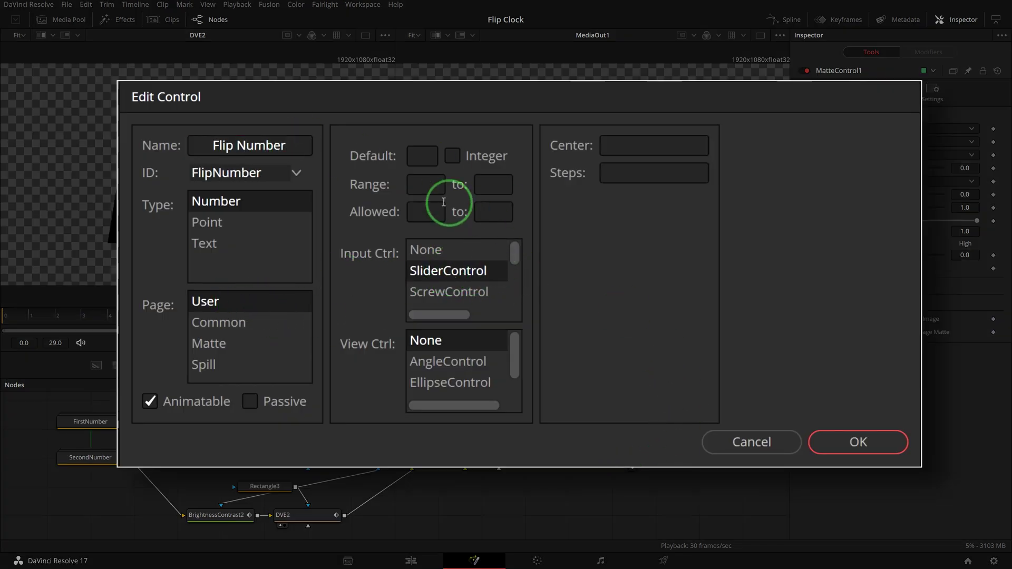
{"action": "left_click", "coordinate": [425, 185]}
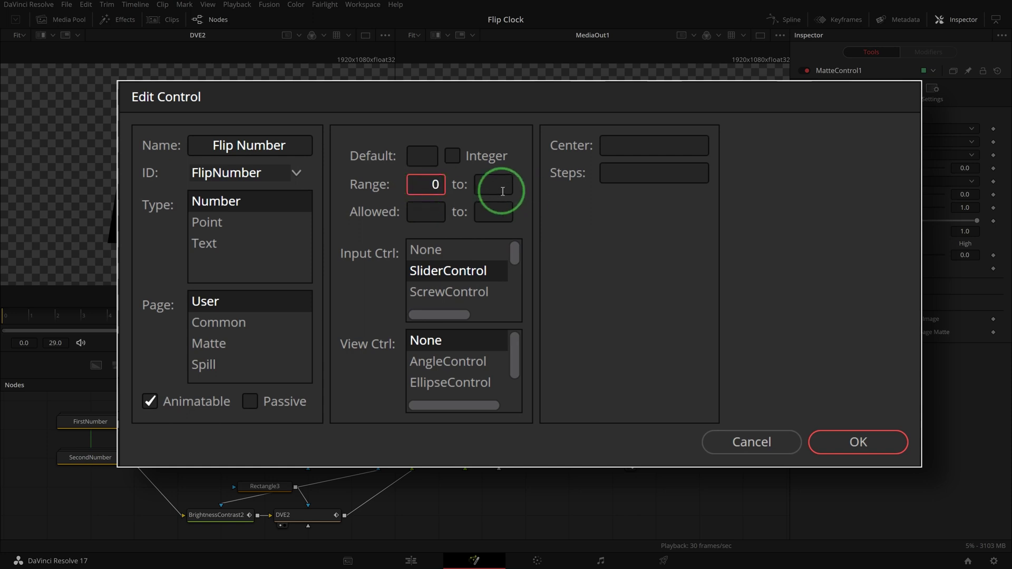
{"action": "key", "text": "Tab"}
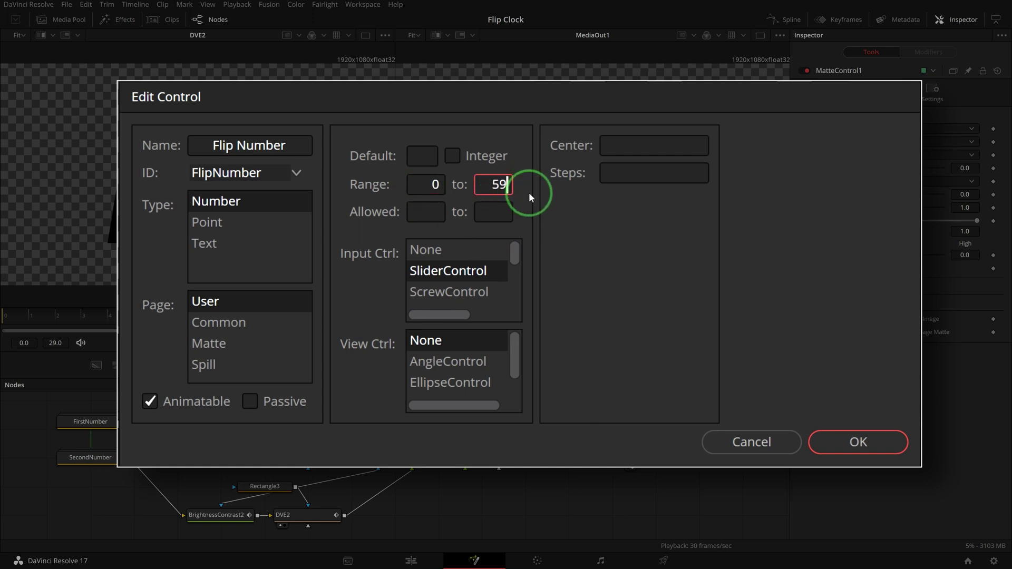
{"action": "left_click", "coordinate": [452, 156]}
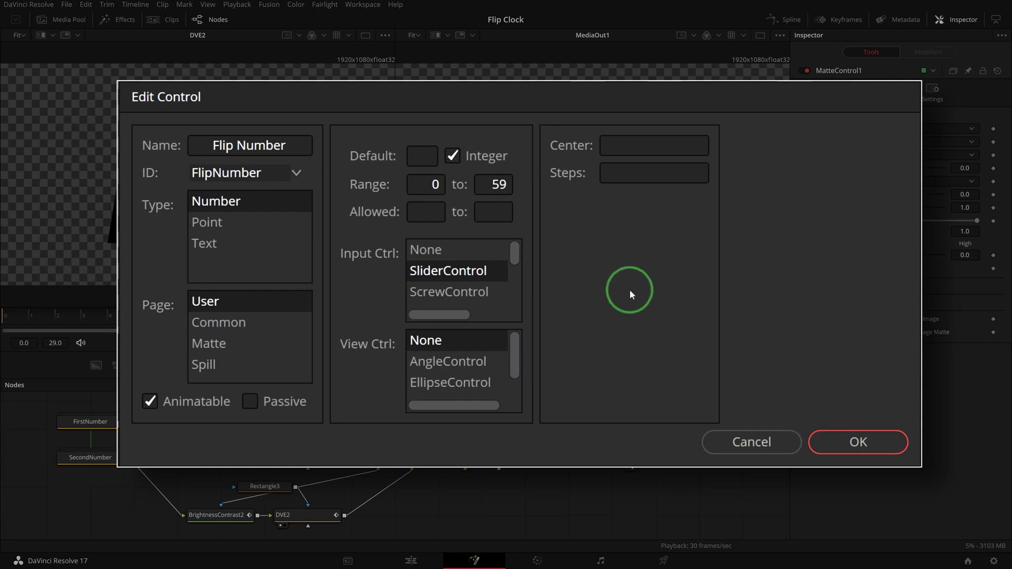
{"action": "left_click", "coordinate": [858, 442]}
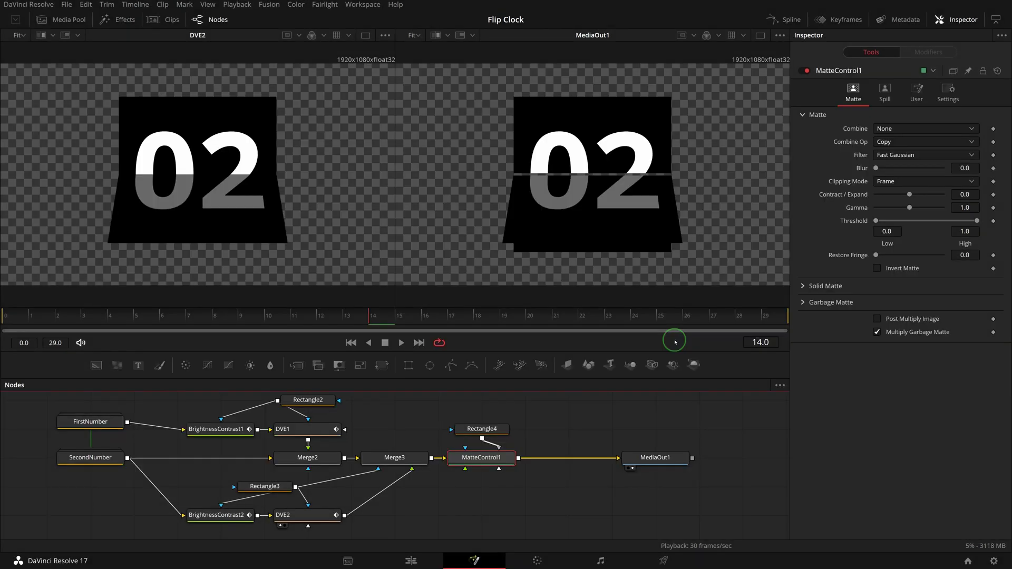
Add a custom checkbox control named Count Down to MatteControl1 and set the node's Flip Number to 59.
{"action": "right_click", "coordinate": [496, 457]}
{"action": "left_click", "coordinate": [530, 355]}
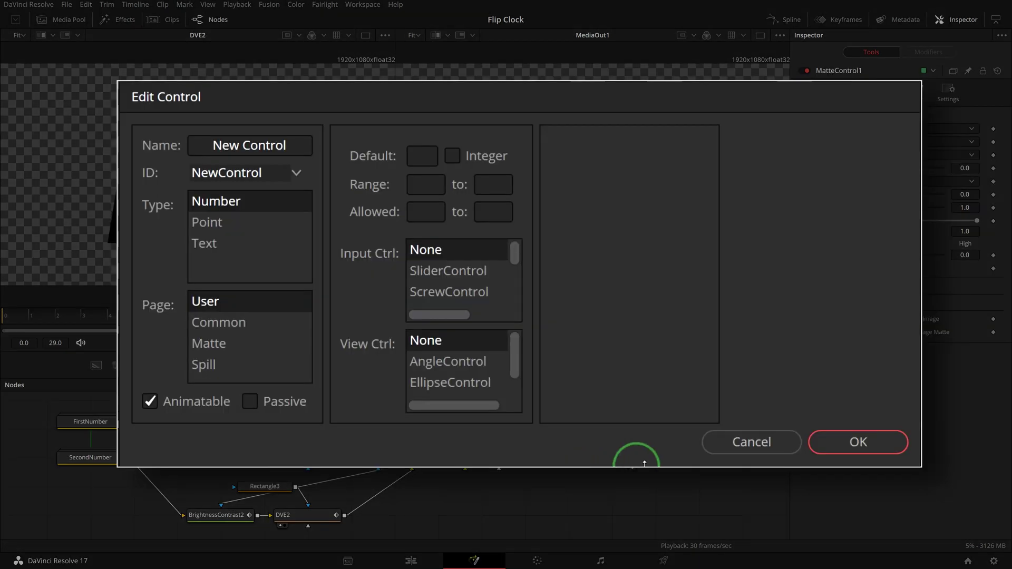
{"action": "left_click", "coordinate": [291, 150]}
{"action": "triple_click", "coordinate": [291, 150]}
{"action": "type", "text": "Co"}
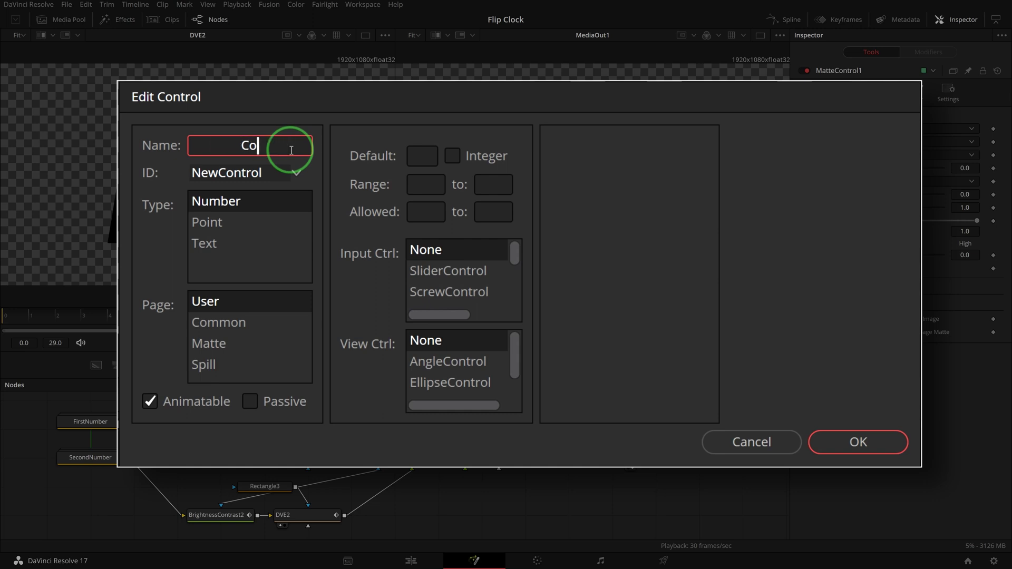
{"action": "type", "text": "unt Down"}
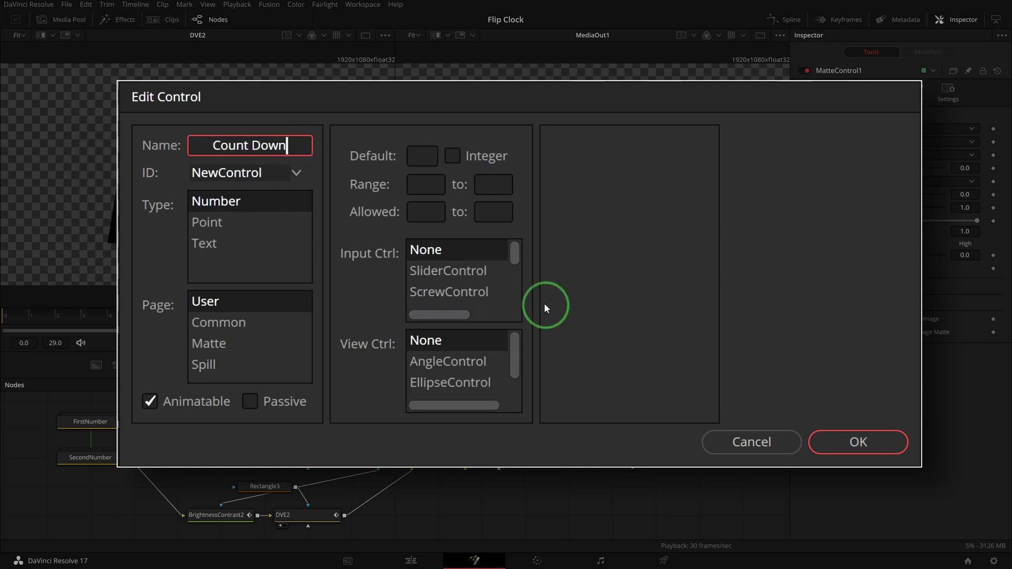
{"action": "scroll", "coordinate": [519, 279], "scroll_direction": "down", "scroll_amount": 2}
{"action": "left_click", "coordinate": [464, 271]}
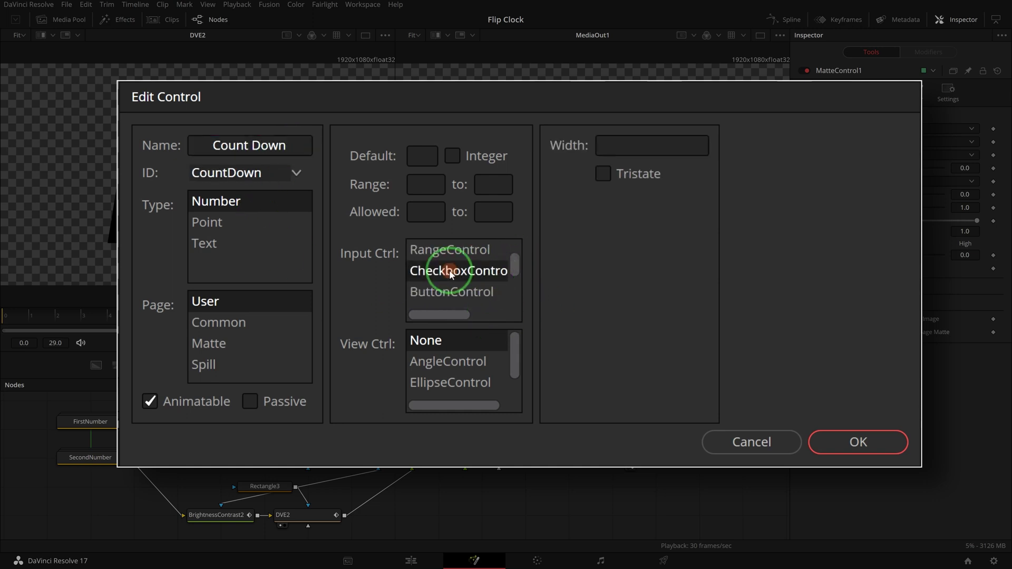
{"action": "left_click", "coordinate": [858, 442]}
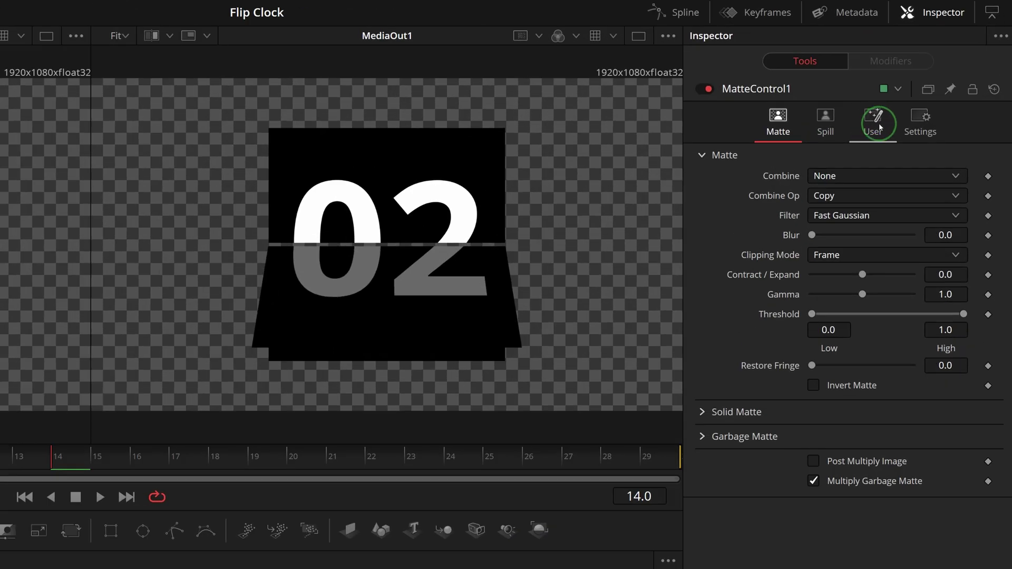
{"action": "left_click", "coordinate": [879, 126]}
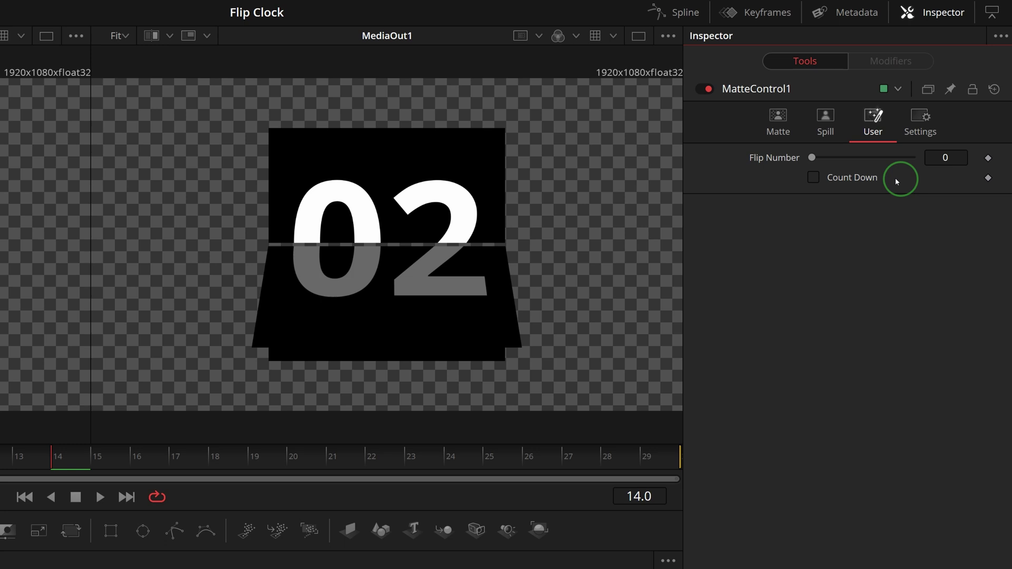
{"action": "left_click_drag", "start_coordinate": [813, 160], "coordinate": [945, 161]}
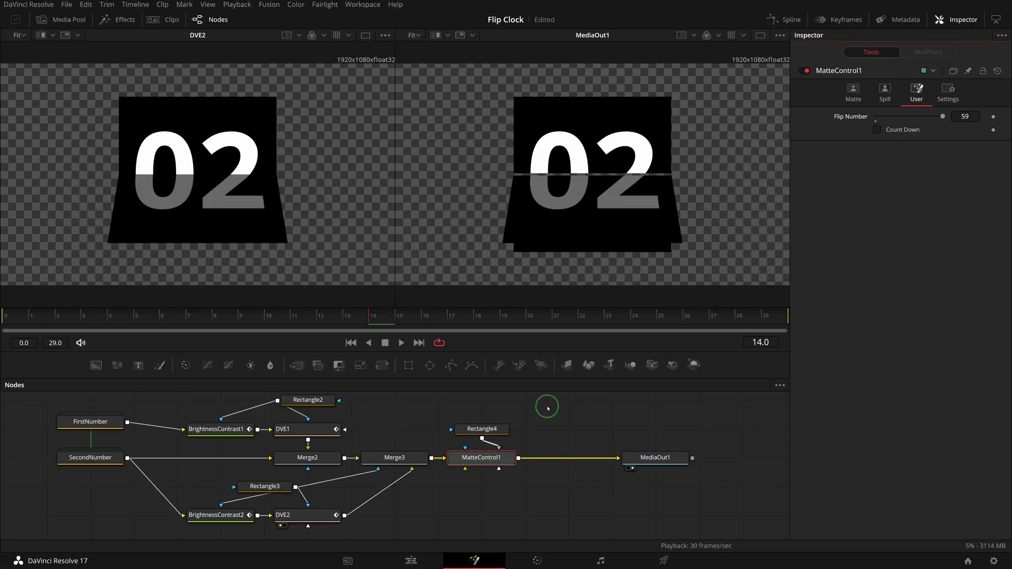
Open the FirstNumber group and add an expression to the text of Text1.
{"action": "double_click", "coordinate": [89, 420]}
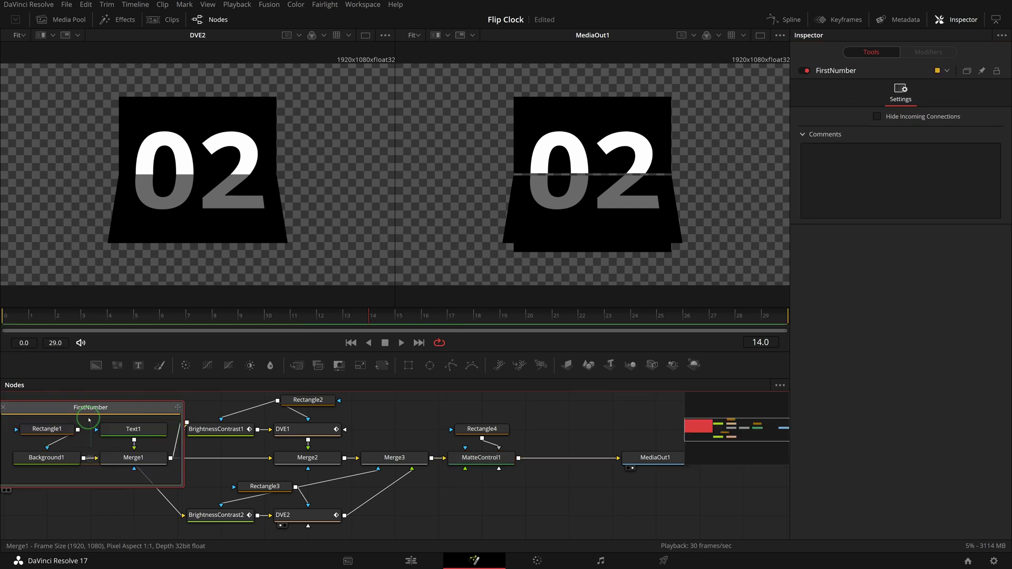
{"action": "left_click", "coordinate": [134, 428]}
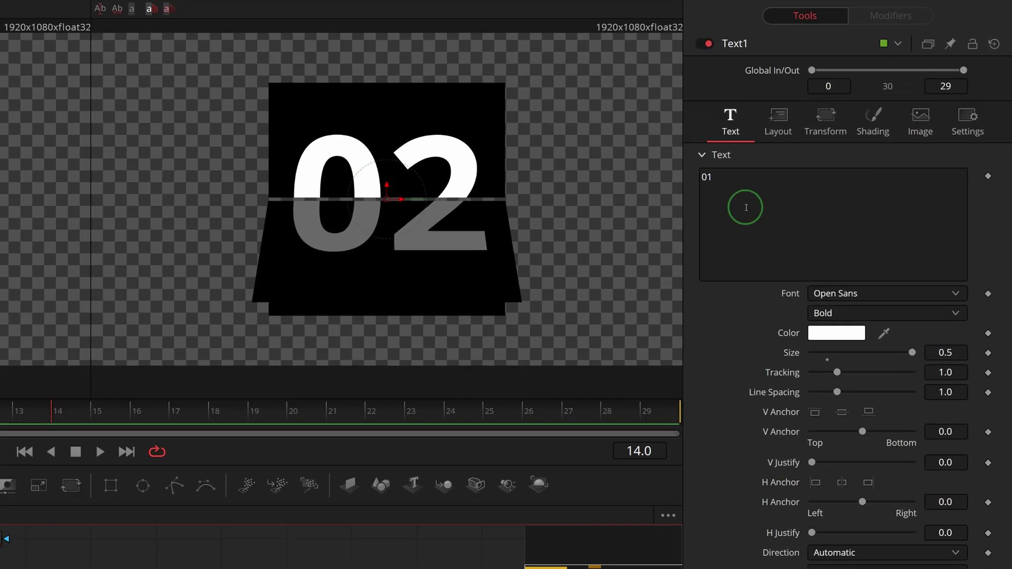
{"action": "right_click", "coordinate": [746, 208]}
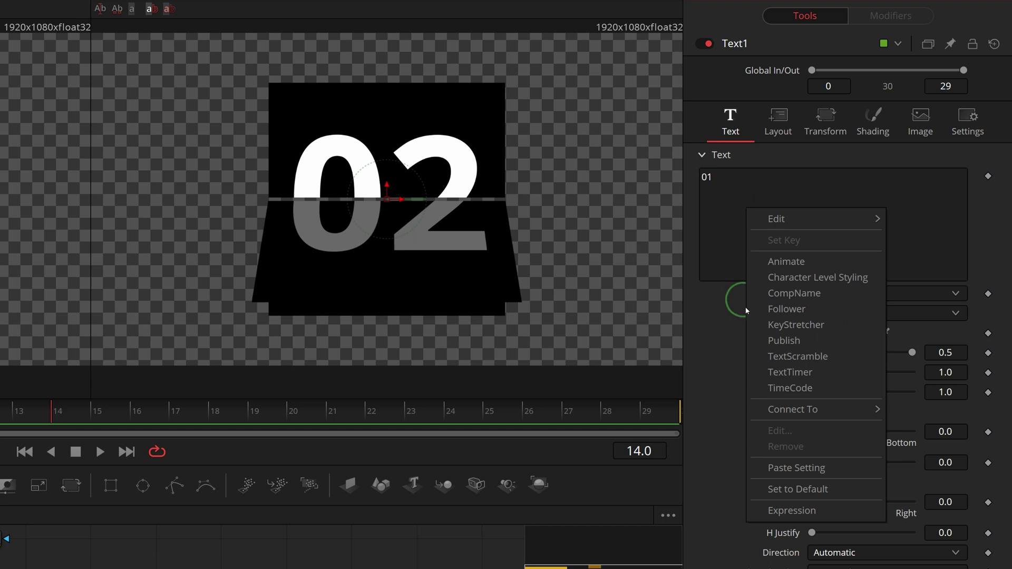
{"action": "left_click", "coordinate": [793, 511]}
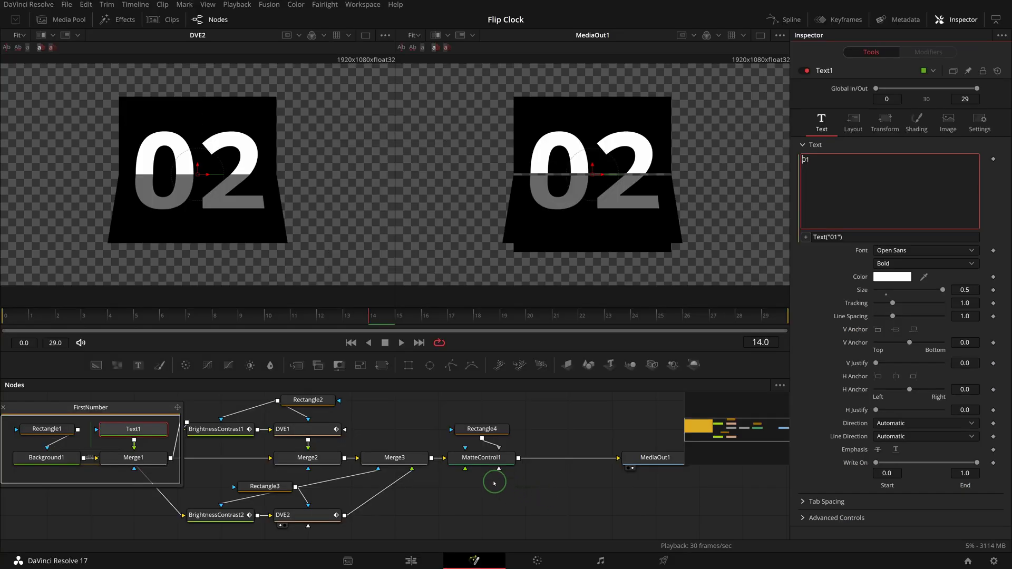
Show MatteControl1 together with Text1 and link Text1's text expression to the Flip Number control.
{"action": "left_click", "coordinate": [483, 458]}
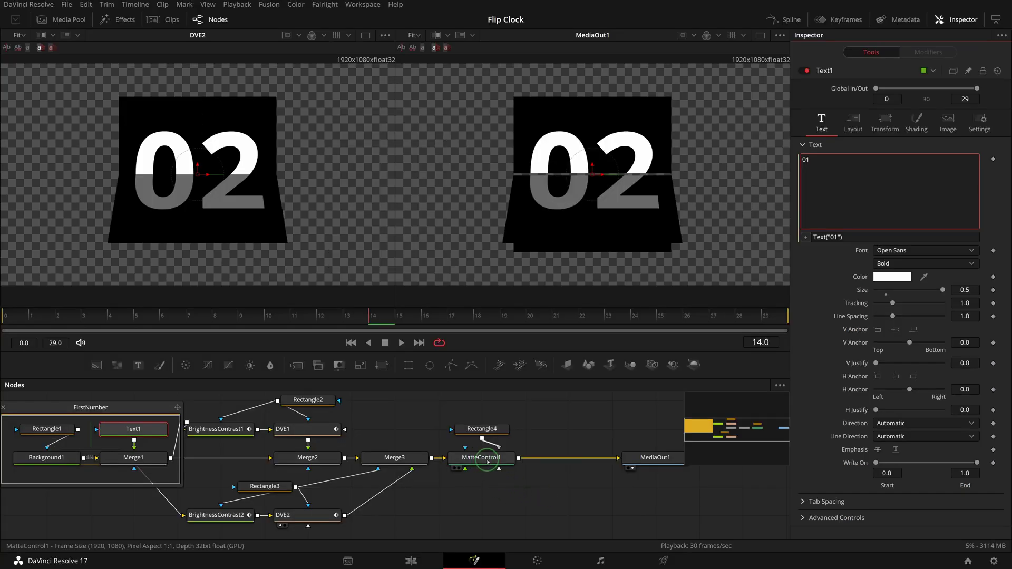
{"action": "left_click", "coordinate": [483, 458], "text": "ctrl"}
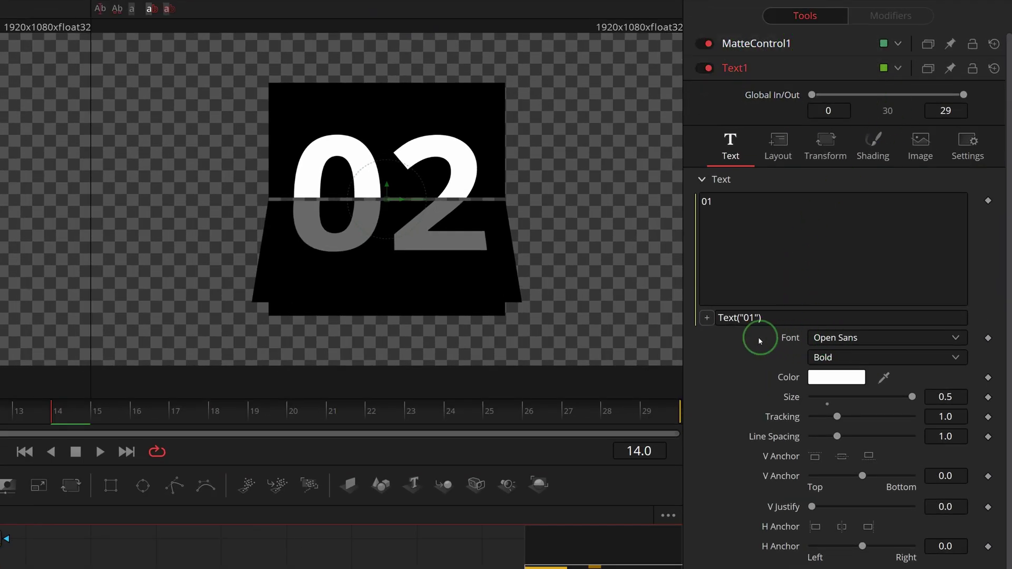
{"action": "left_click", "coordinate": [707, 318]}
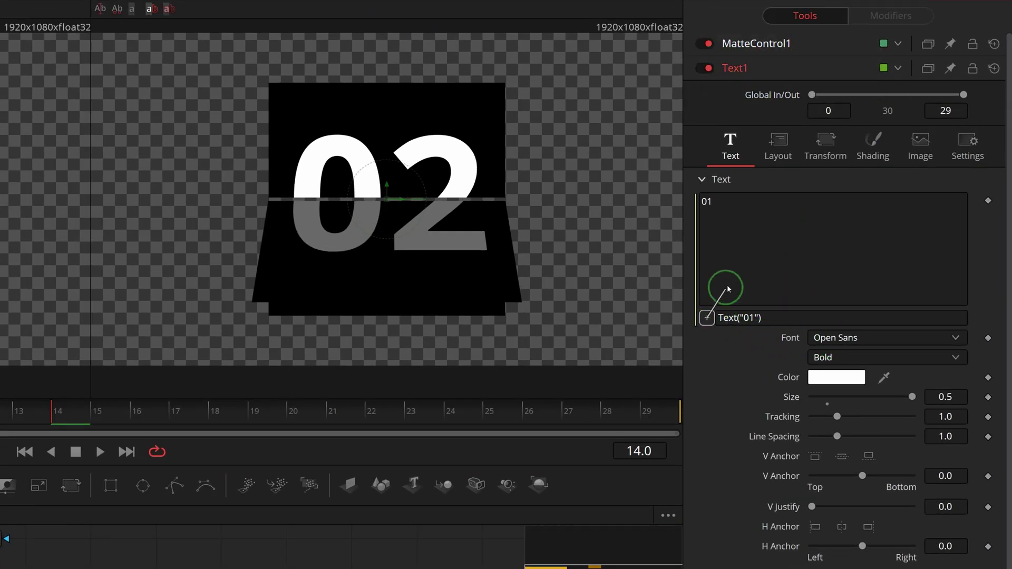
{"action": "left_click_drag", "start_coordinate": [798, 177], "coordinate": [944, 117]}
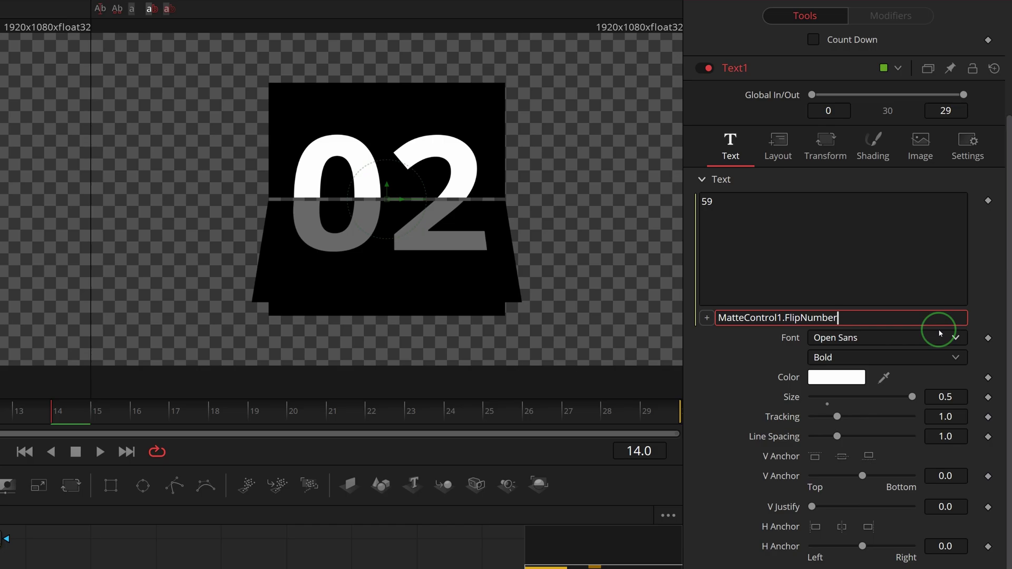
Change Text1's expression to string.format("%02d", MatteControl1.FlipNumber) for two-digit output.
{"action": "type", "text": "string.fo"}
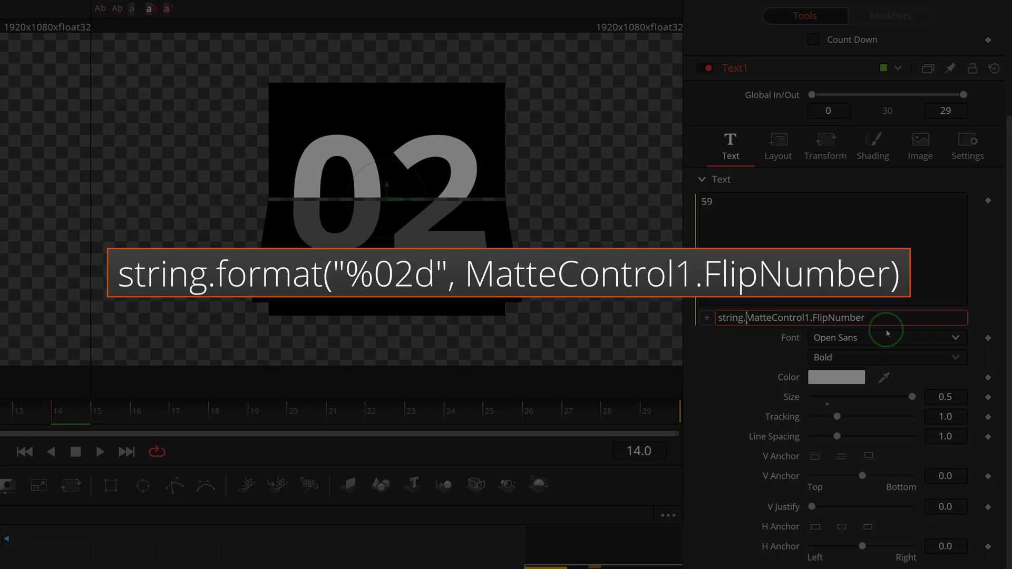
{"action": "type", "text": "rmat(\""}
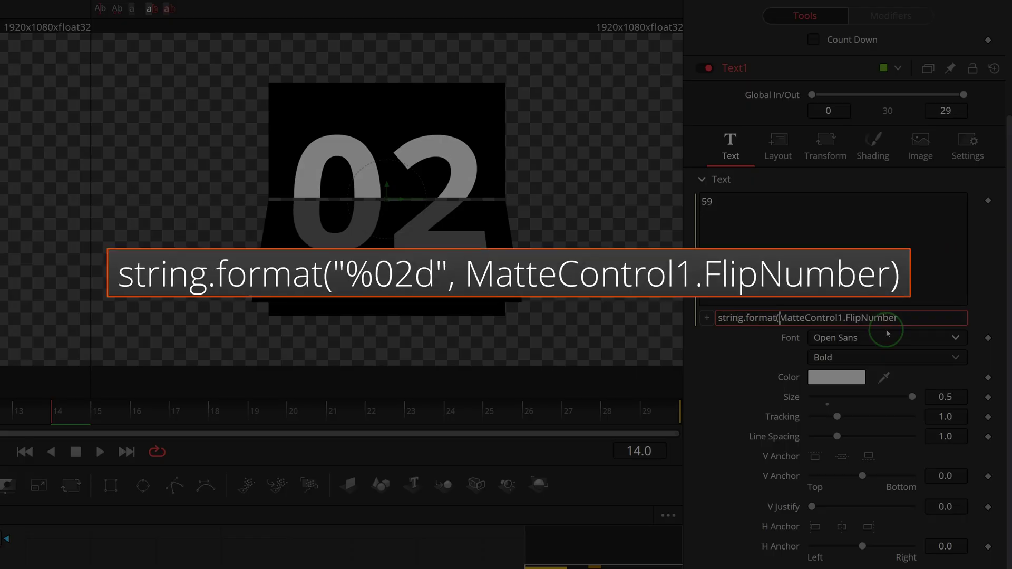
{"action": "type", "text": "%02d\""}
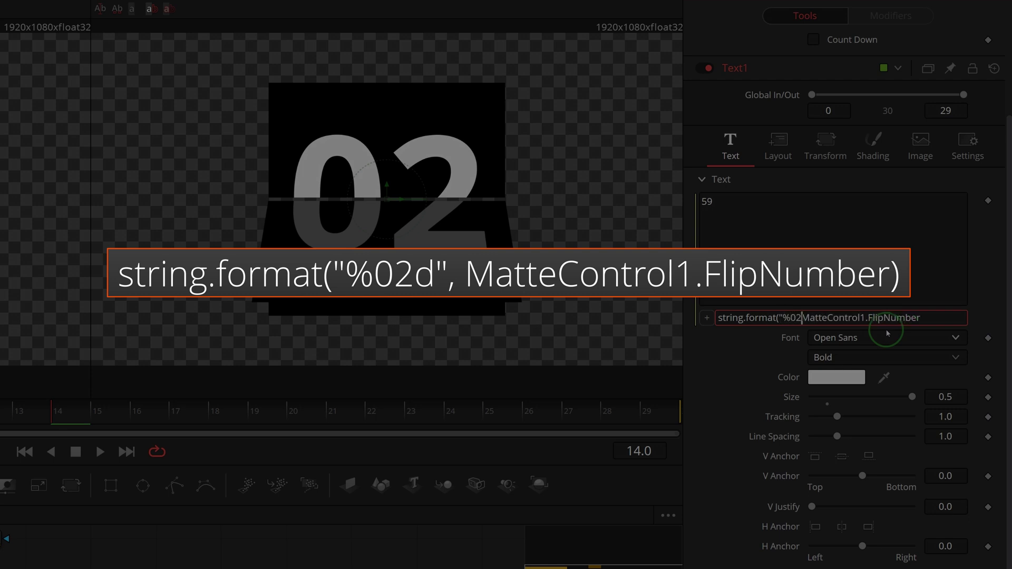
{"action": "type", "text": ","}
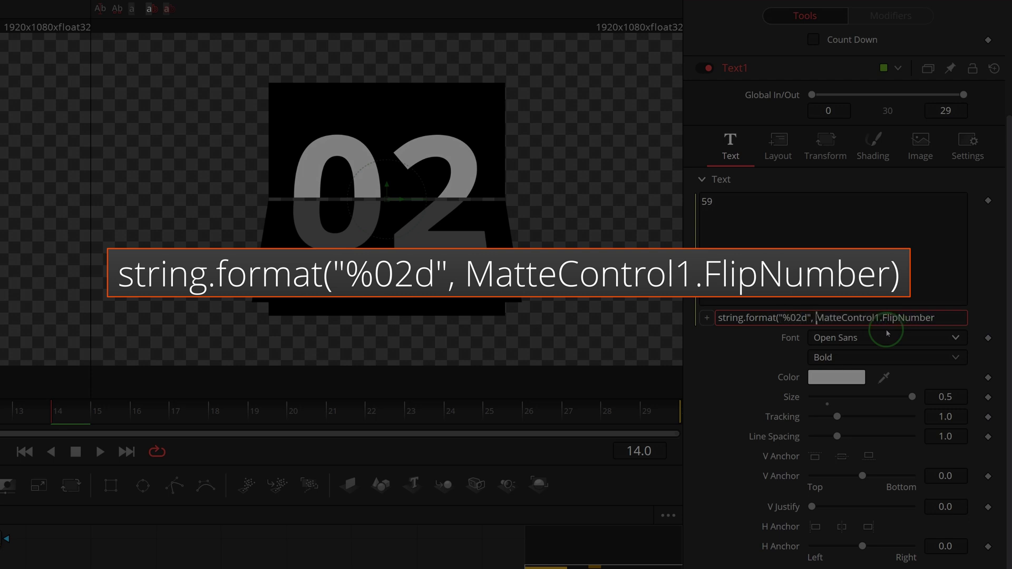
{"action": "key", "text": "Return"}
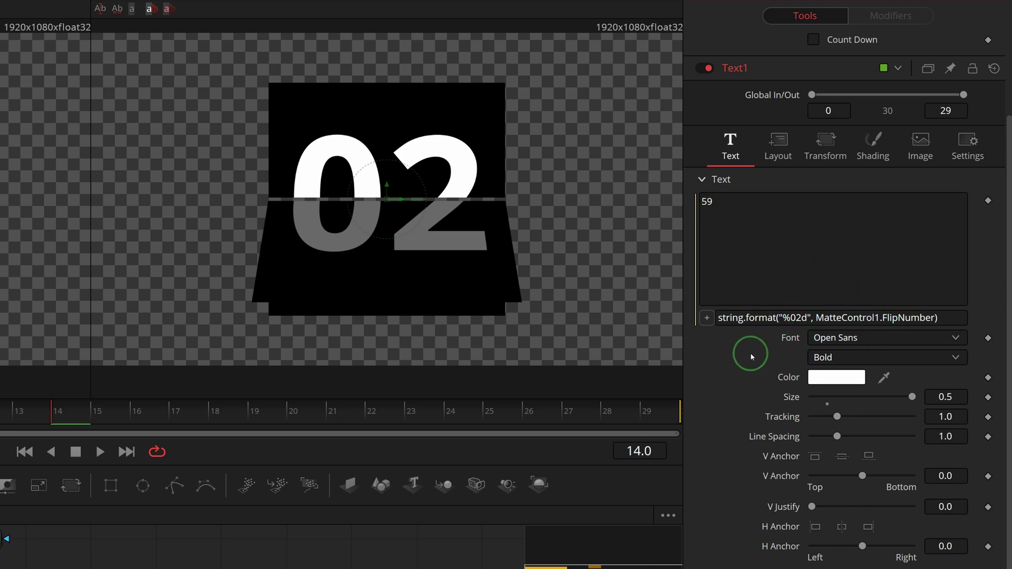
Copy Text1's full text expression, close the FirstNumber group and open the SecondNumber group.
{"action": "left_click", "coordinate": [955, 319]}
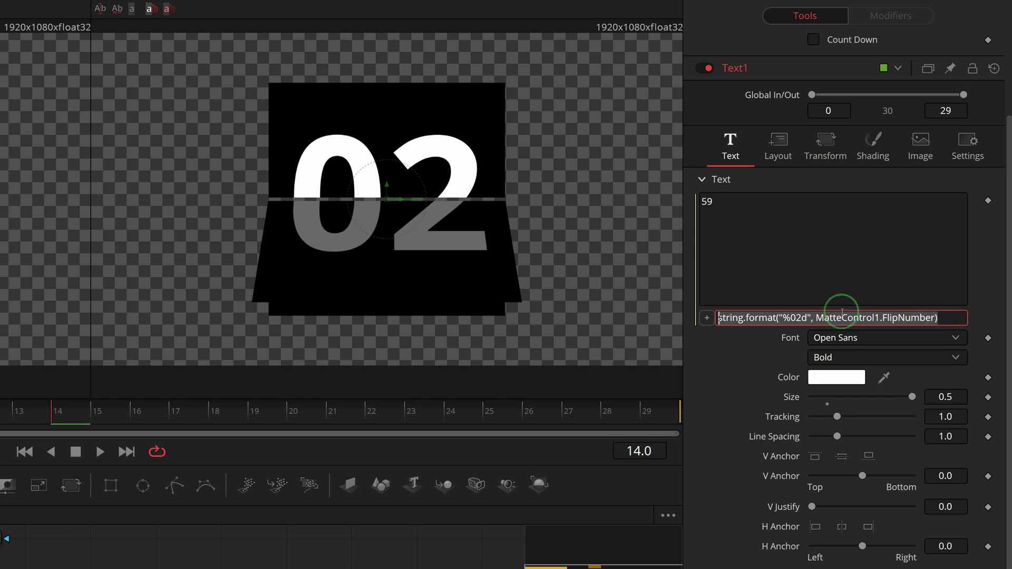
{"action": "right_click", "coordinate": [855, 322]}
{"action": "left_click", "coordinate": [870, 386]}
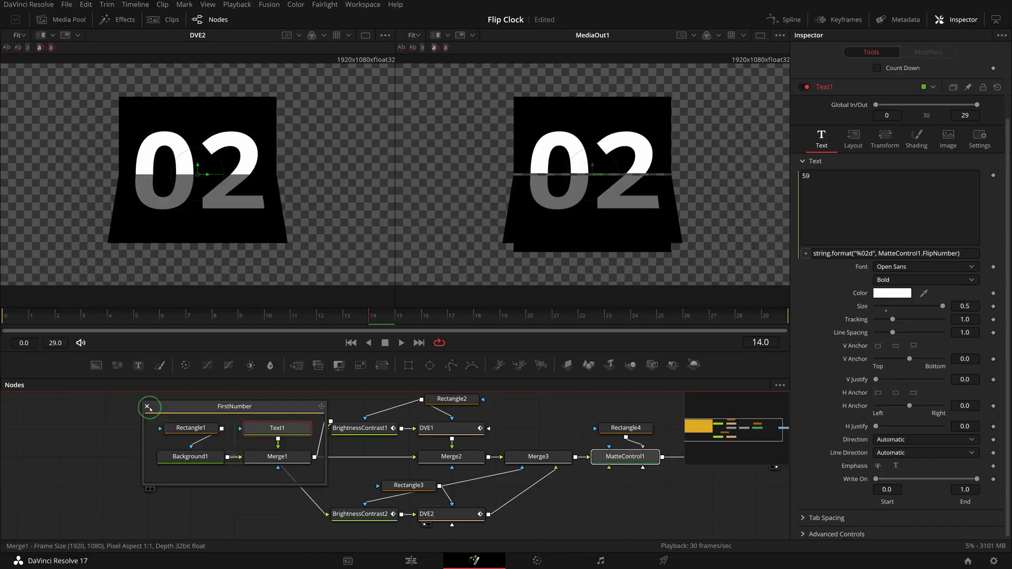
{"action": "left_click", "coordinate": [148, 406]}
{"action": "double_click", "coordinate": [226, 455]}
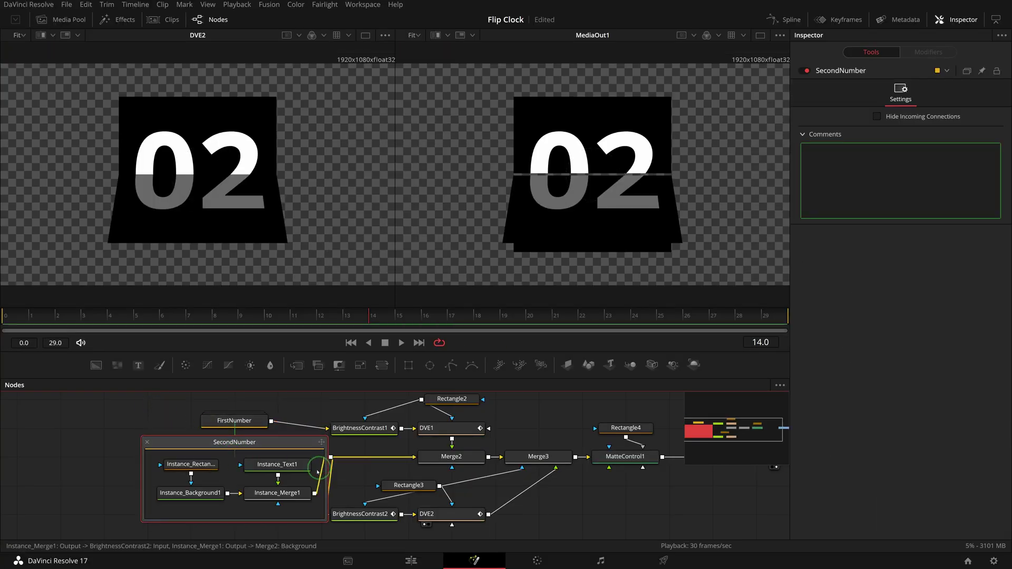
Add an expression to Instance_Text1's text and replace its default with the copied string.format("%02d", MatteControl1.FlipNumber).
{"action": "left_click", "coordinate": [267, 467]}
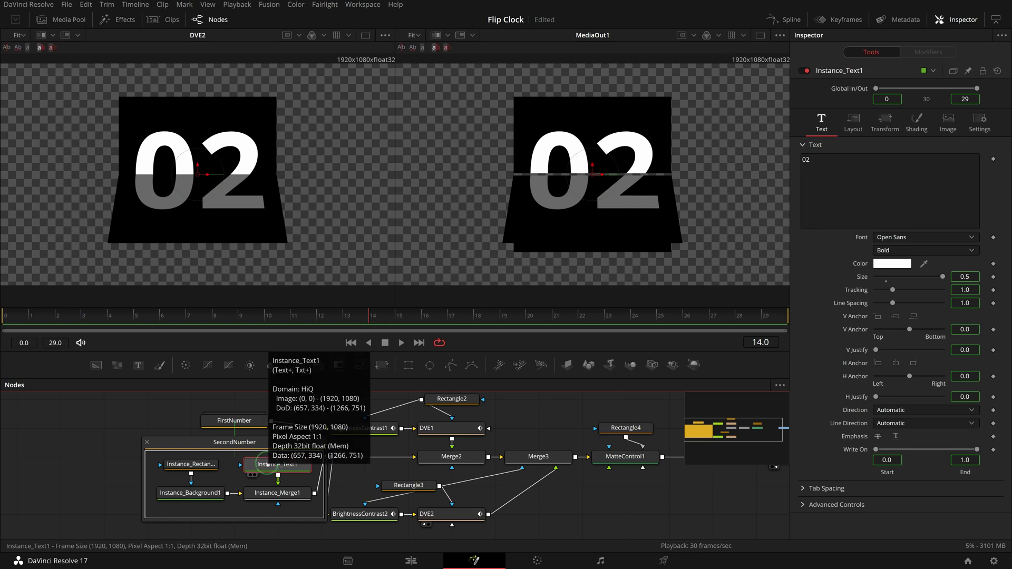
{"action": "left_click", "coordinate": [830, 169]}
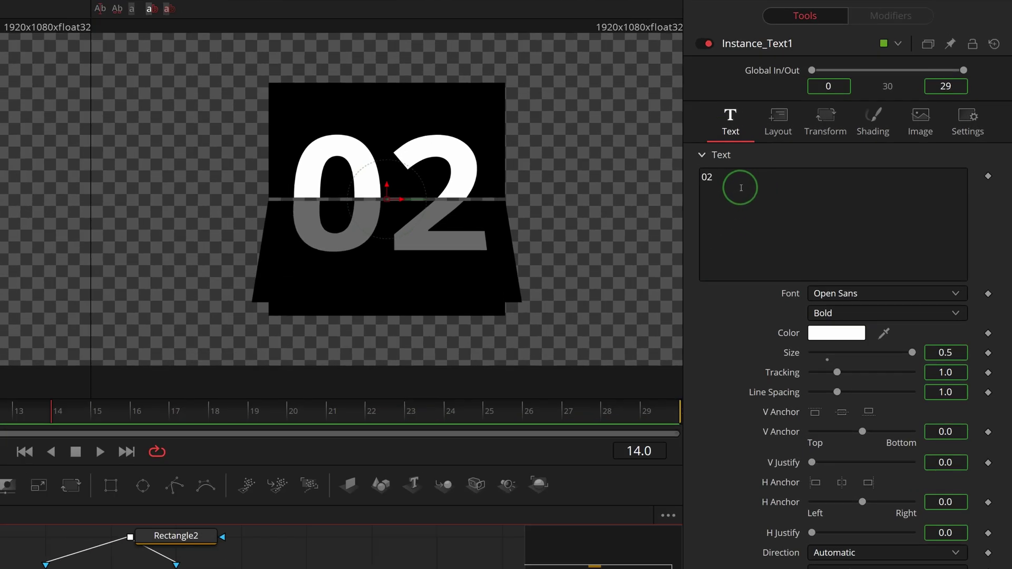
{"action": "right_click", "coordinate": [829, 167]}
{"action": "left_click", "coordinate": [791, 512]}
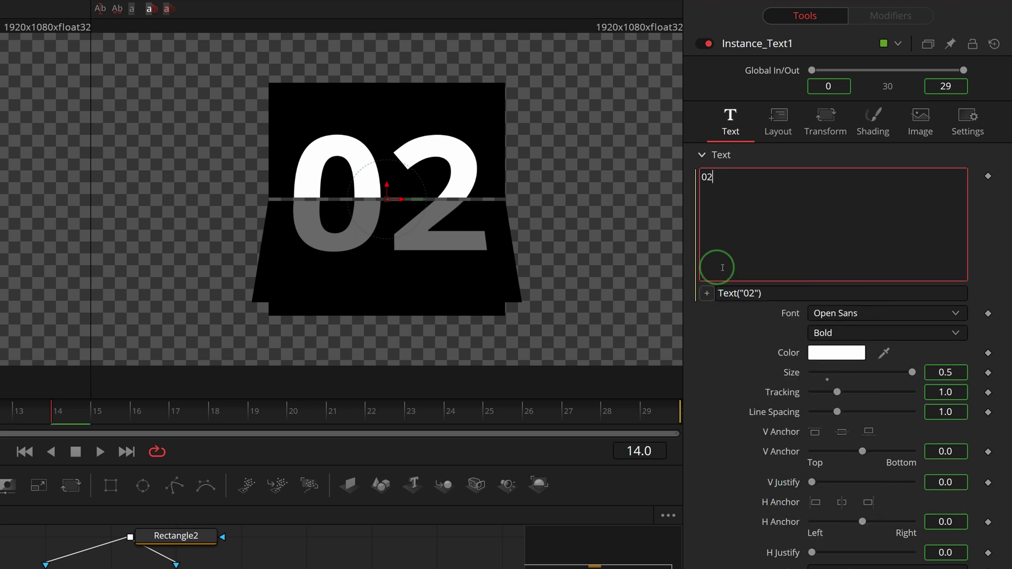
{"action": "left_click", "coordinate": [810, 310]}
{"action": "left_click", "coordinate": [785, 294]}
{"action": "left_click_drag", "start_coordinate": [785, 295], "coordinate": [719, 294]}
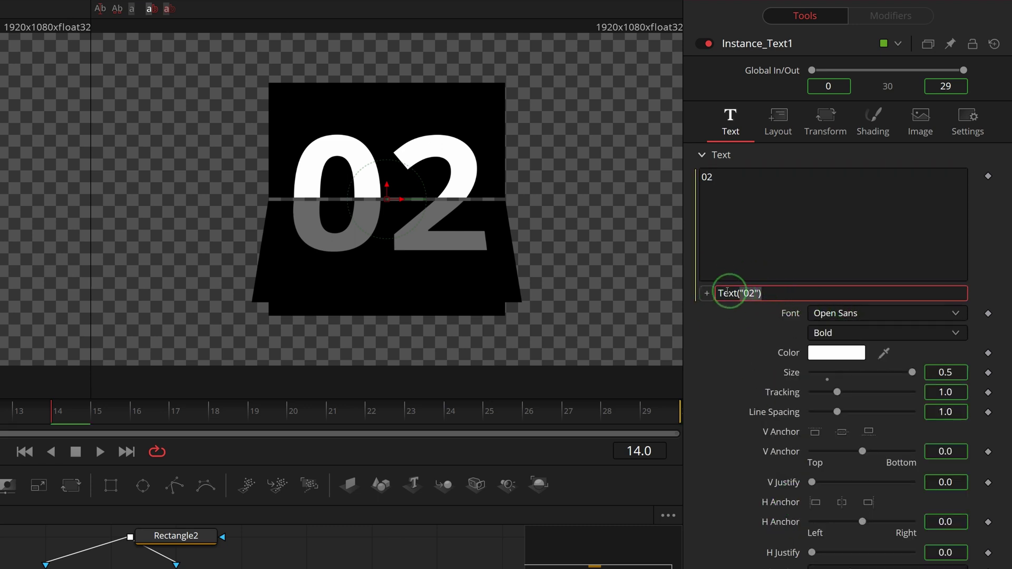
{"action": "right_click", "coordinate": [779, 297]}
{"action": "left_click", "coordinate": [816, 375]}
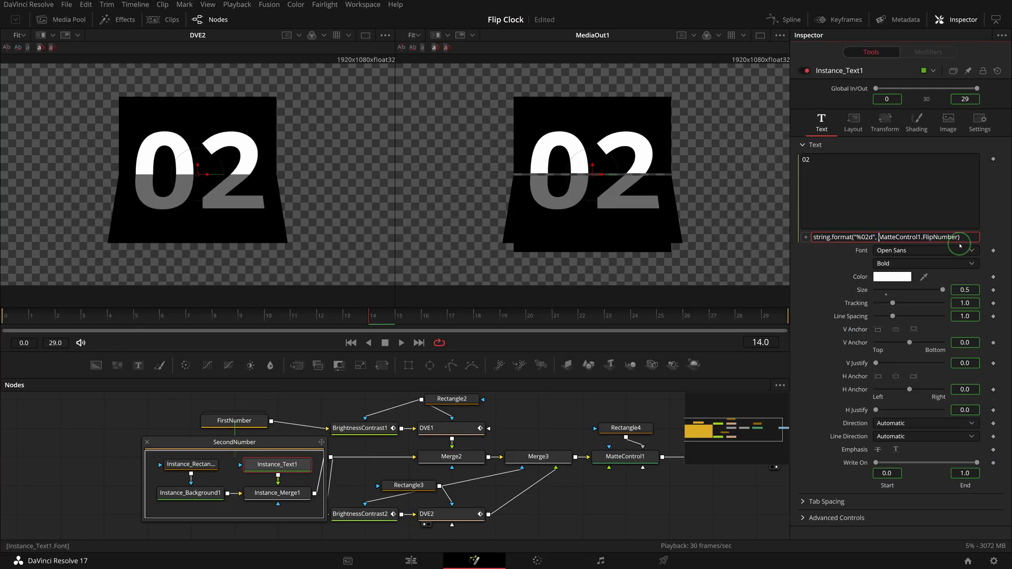
Show MatteControl1 together with Instance_Text1 and insert a link to the Count Down control into Instance_Text1's text expression.
{"action": "left_click", "coordinate": [627, 458], "text": "ctrl"}
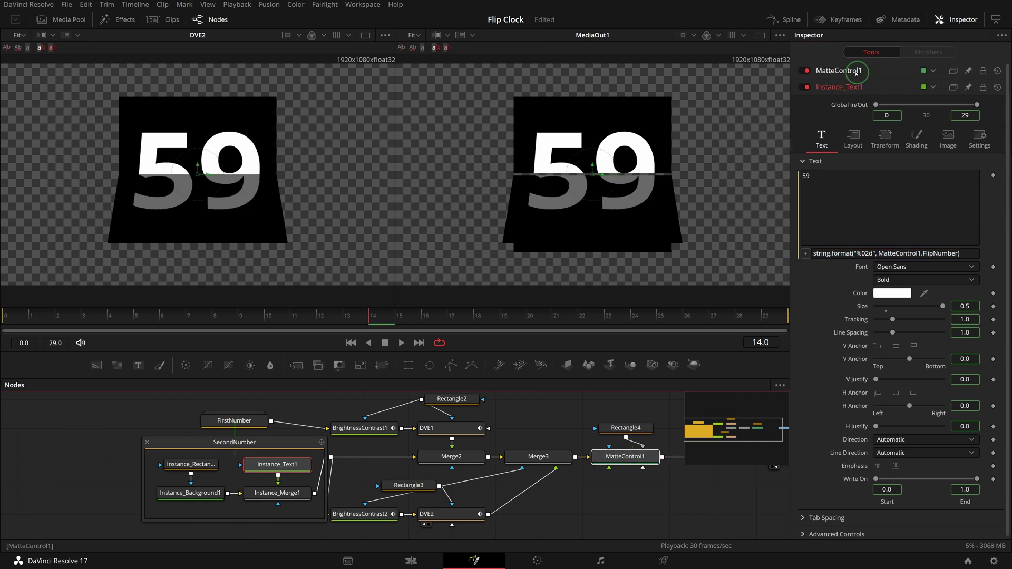
{"action": "left_click", "coordinate": [855, 71]}
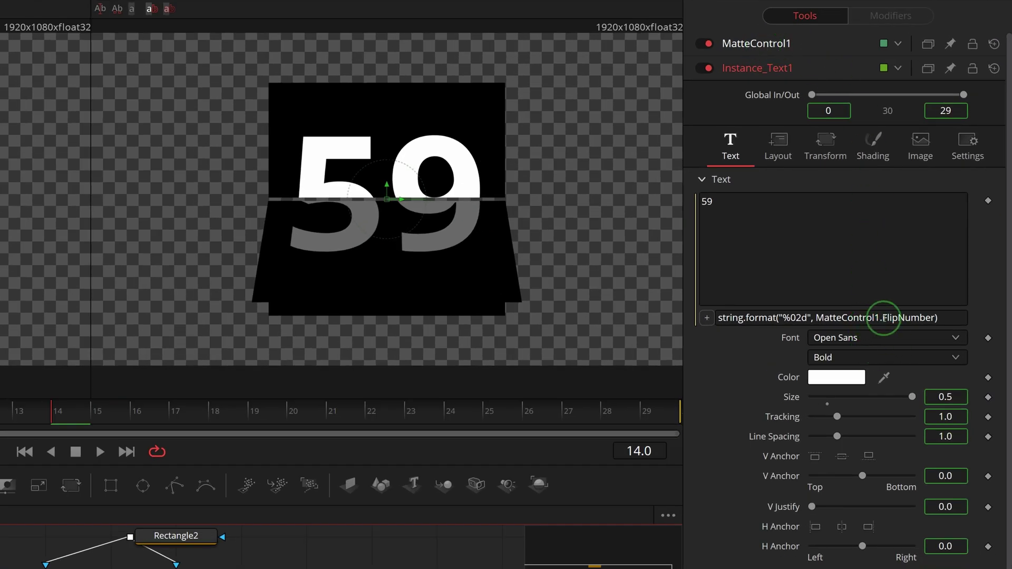
{"action": "left_click", "coordinate": [893, 307]}
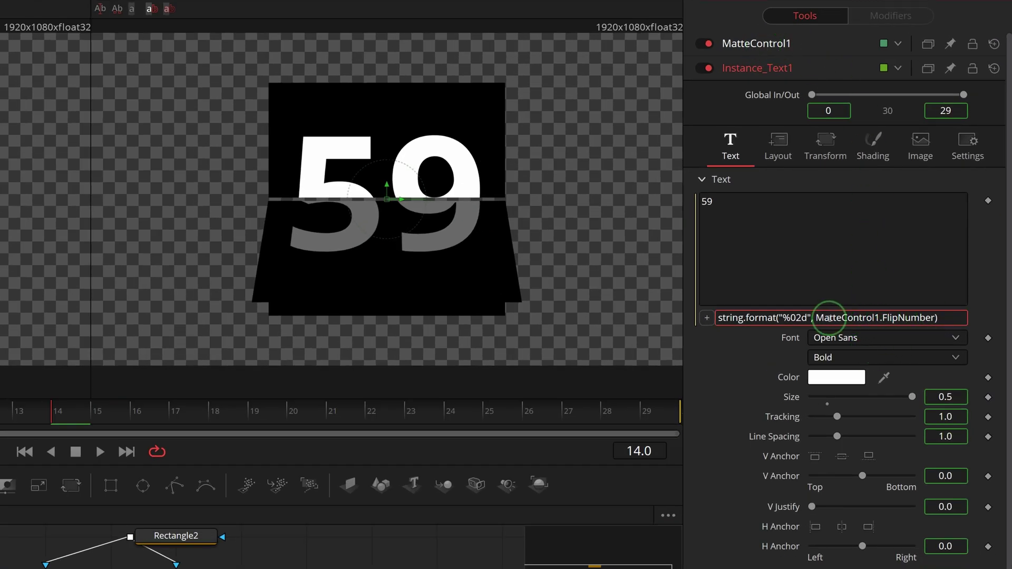
{"action": "left_click", "coordinate": [934, 318]}
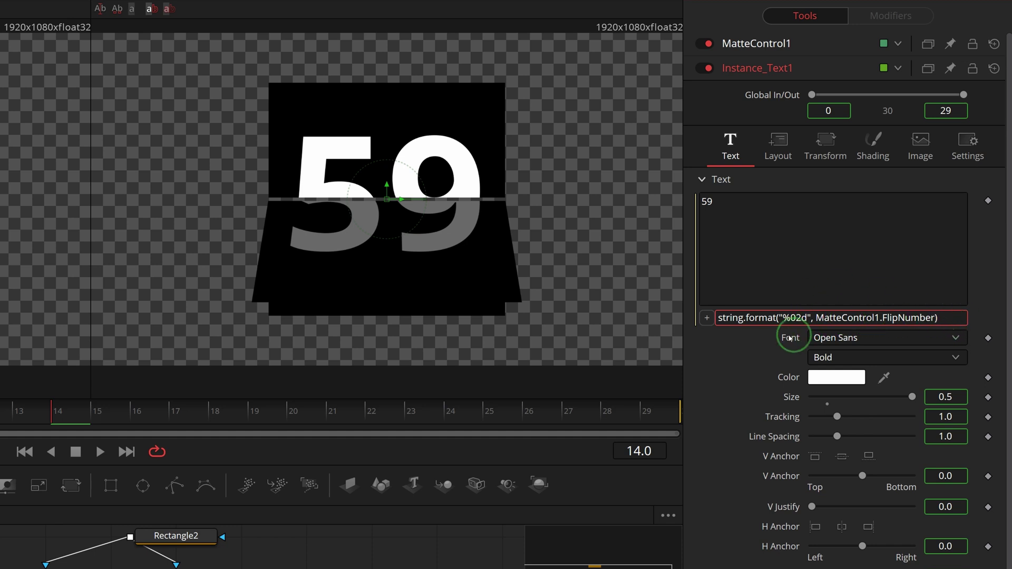
{"action": "left_click_drag", "start_coordinate": [707, 318], "coordinate": [815, 133]}
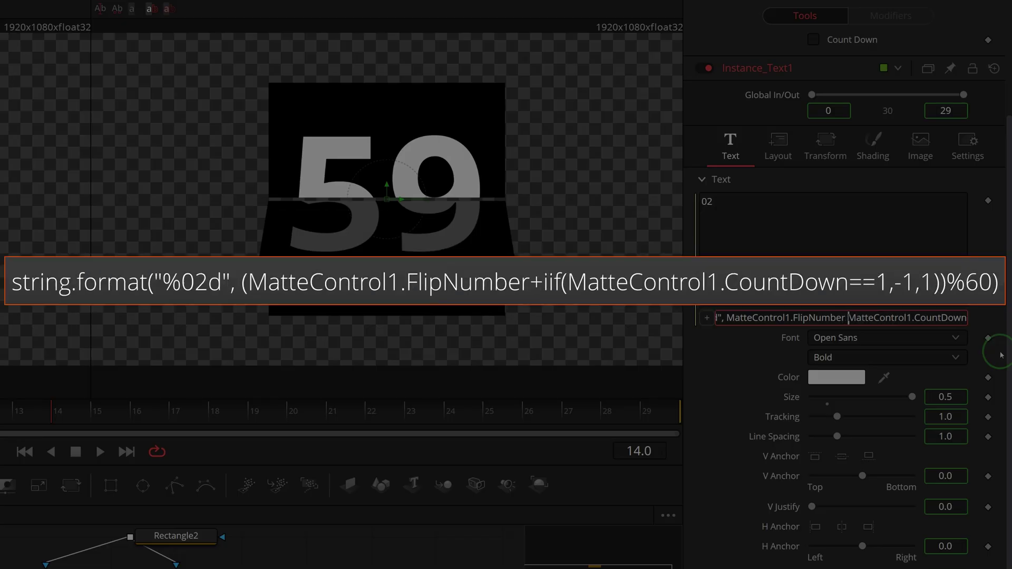
Extend Instance_Text1's expression so FlipNumber is followed by + iif(MatteControl1.CountDown==1,-1,1).
{"action": "type", "text": "+ iif("}
{"action": "key", "text": "End"}
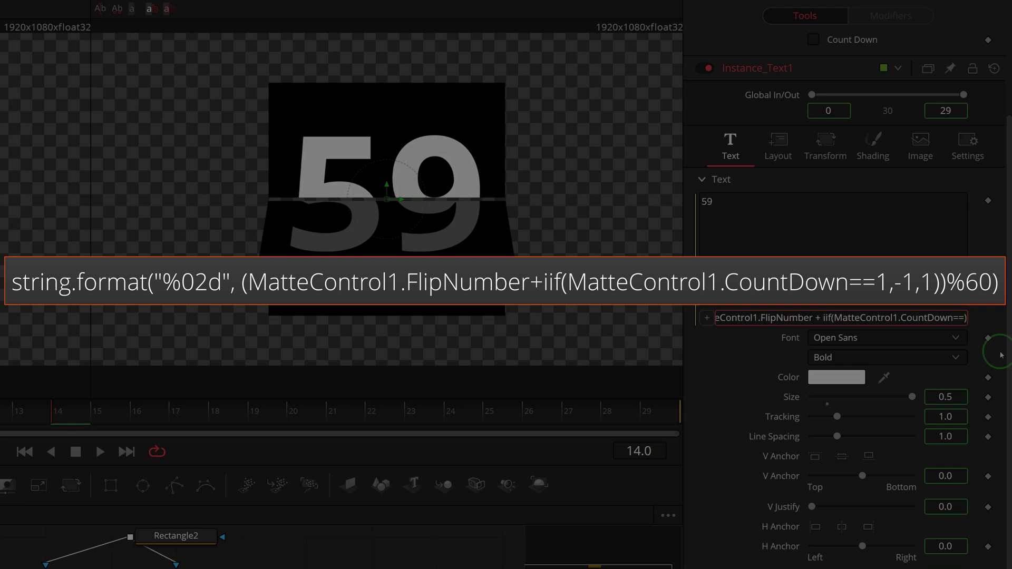
{"action": "type", "text": "==1,-1,1)"}
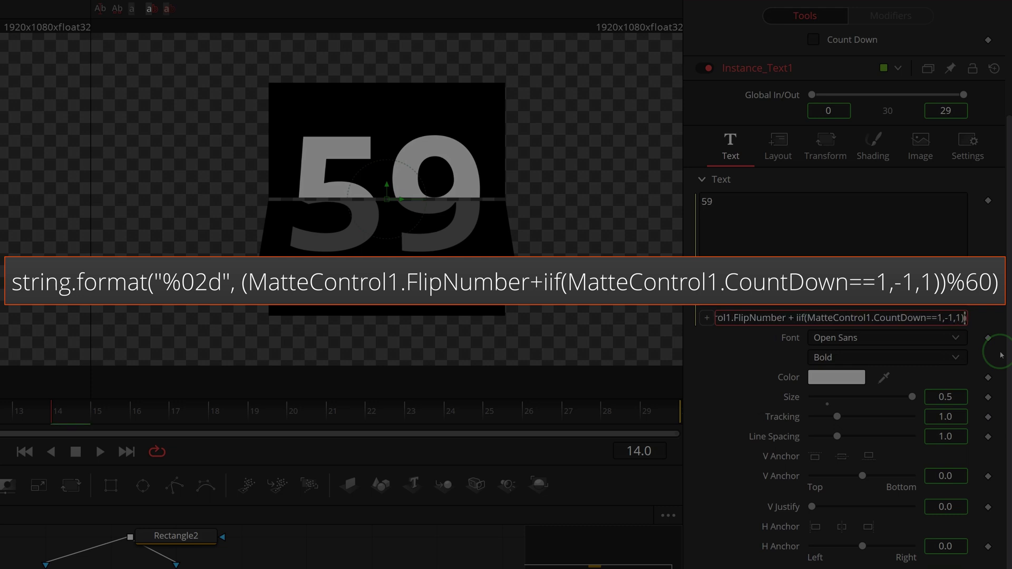
{"action": "key", "text": "Return"}
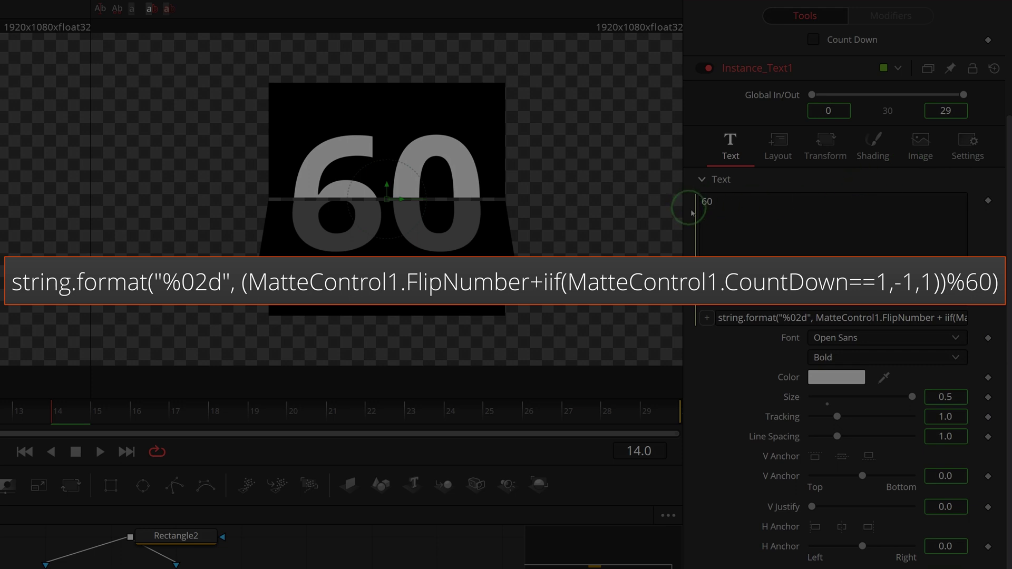
Wrap the FlipNumber and iif sum in Instance_Text1's expression in parentheses and apply %60 to it.
{"action": "left_click", "coordinate": [817, 317]}
{"action": "type", "text": "("}
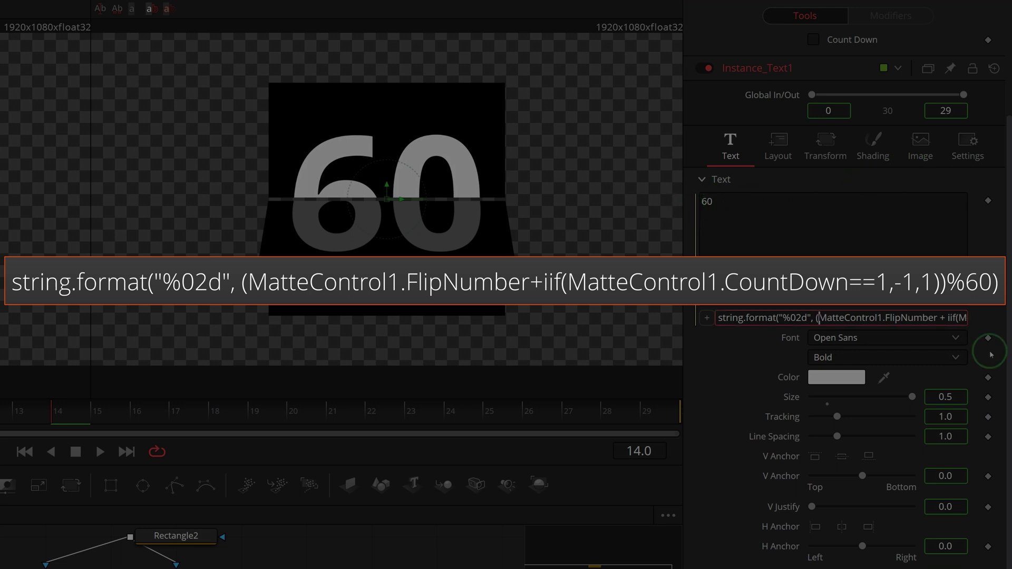
{"action": "key", "text": "End"}
{"action": "type", "text": "%60)"}
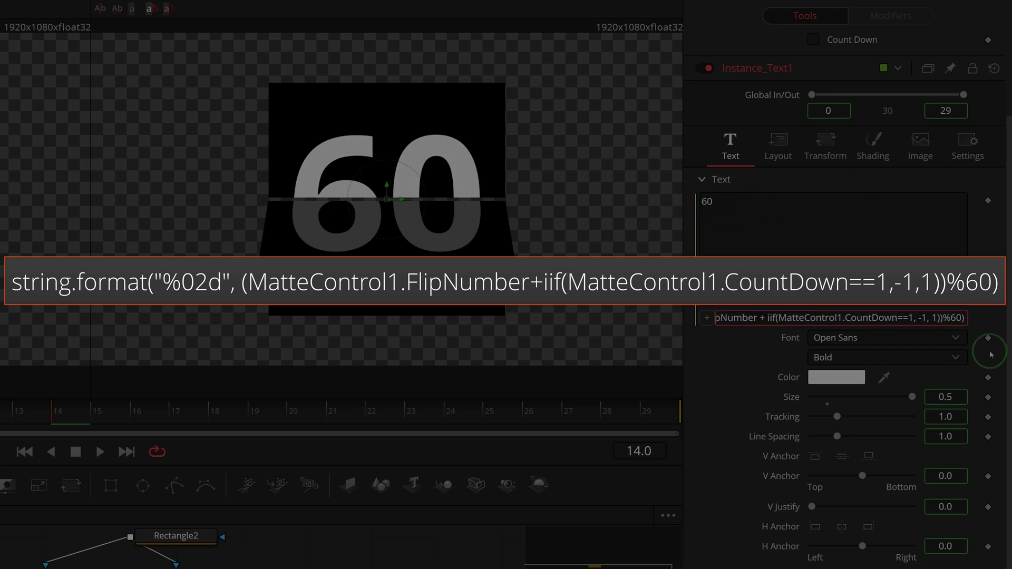
{"action": "key", "text": "Return"}
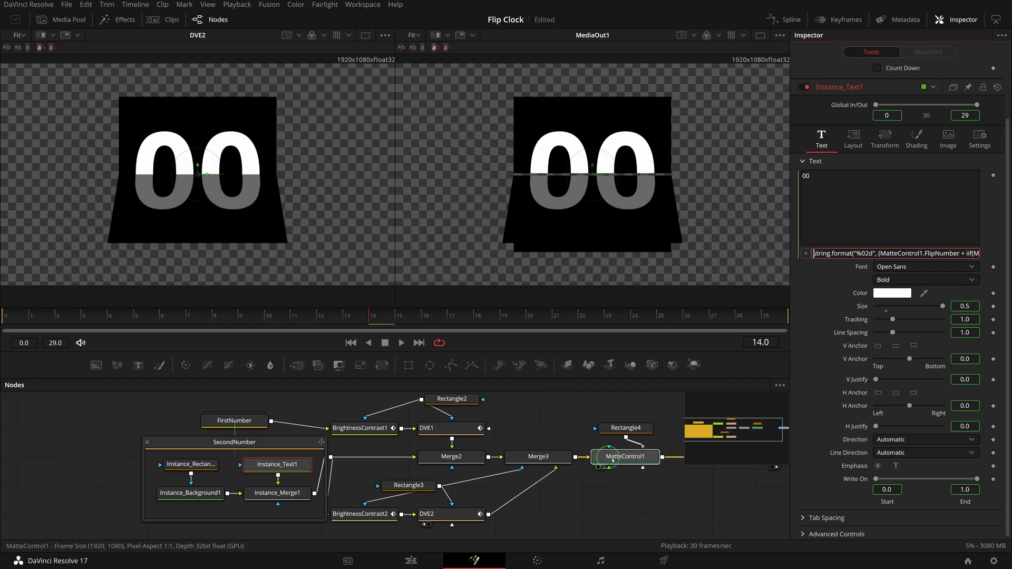
Select MatteControl1, go to frame 29 and toggle Count Down on and off to test the second number.
{"action": "left_click", "coordinate": [613, 460]}
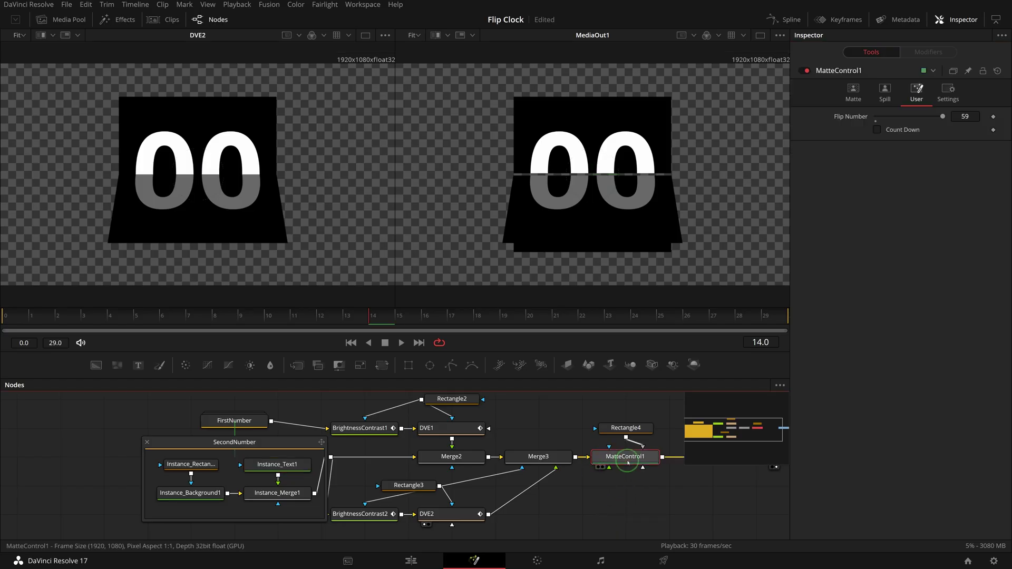
{"action": "left_click", "coordinate": [769, 319]}
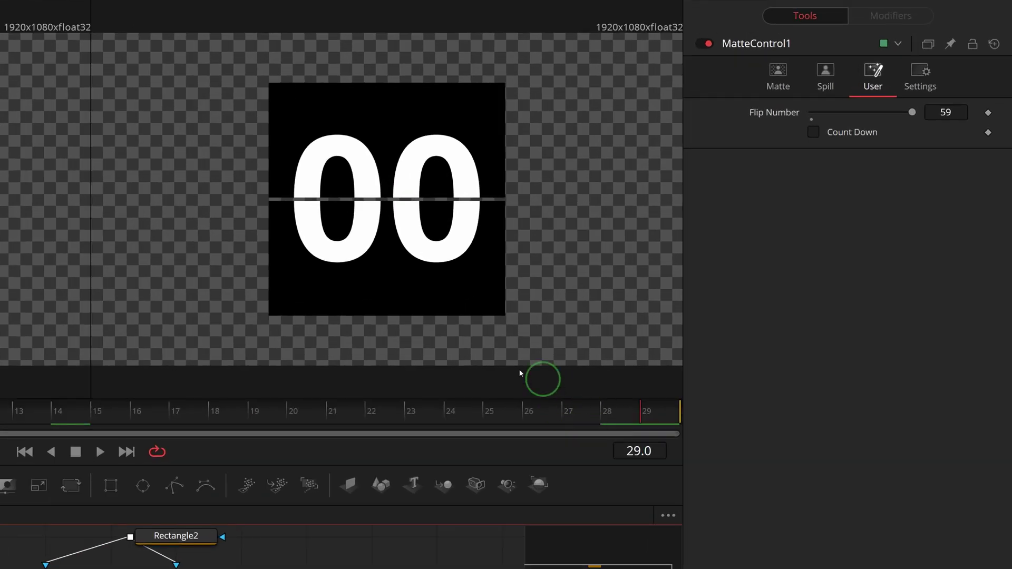
{"action": "left_click", "coordinate": [814, 132]}
{"action": "left_click", "coordinate": [813, 132]}
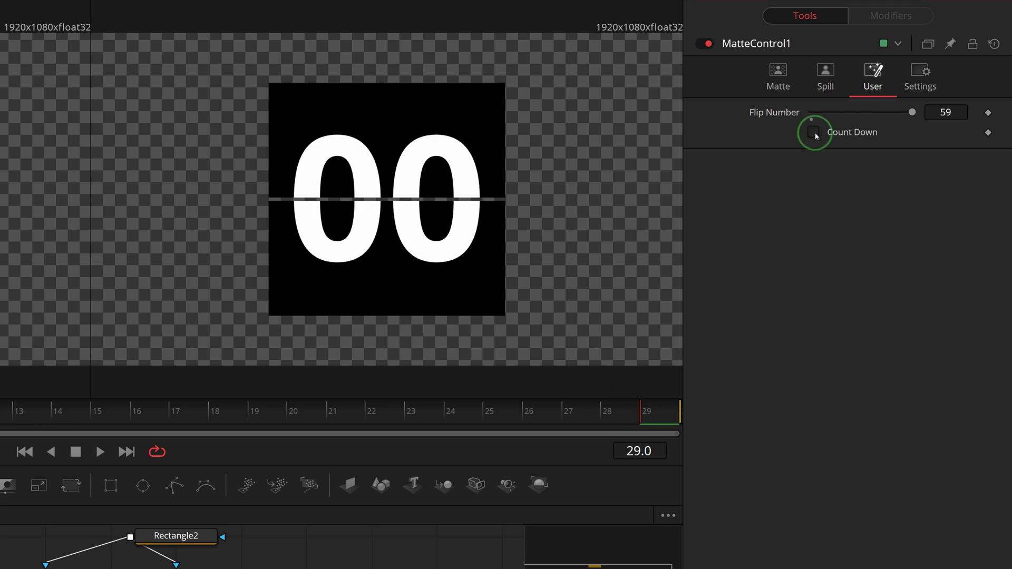
{"action": "left_click", "coordinate": [818, 134]}
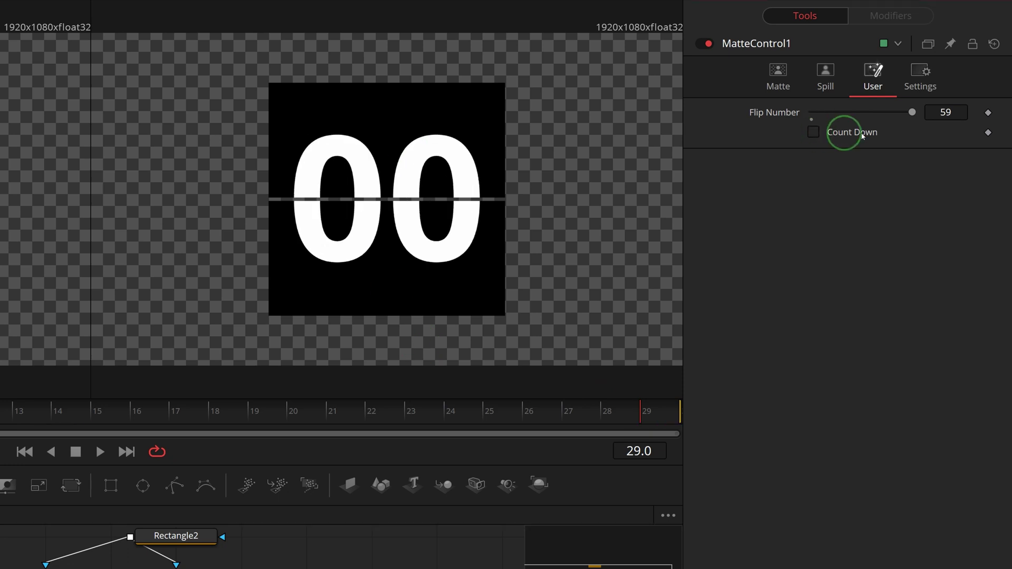
Set MatteControl1's Flip Number to 0 and test Count Down on and off, leaving it disabled.
{"action": "left_click", "coordinate": [916, 115]}
{"action": "left_click_drag", "start_coordinate": [918, 116], "coordinate": [850, 165]}
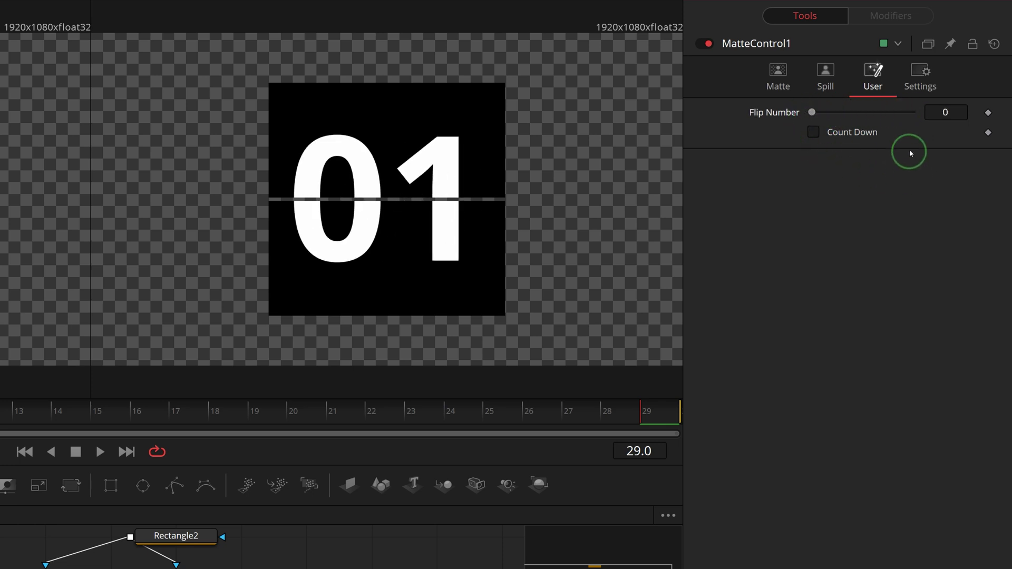
{"action": "left_click", "coordinate": [815, 134]}
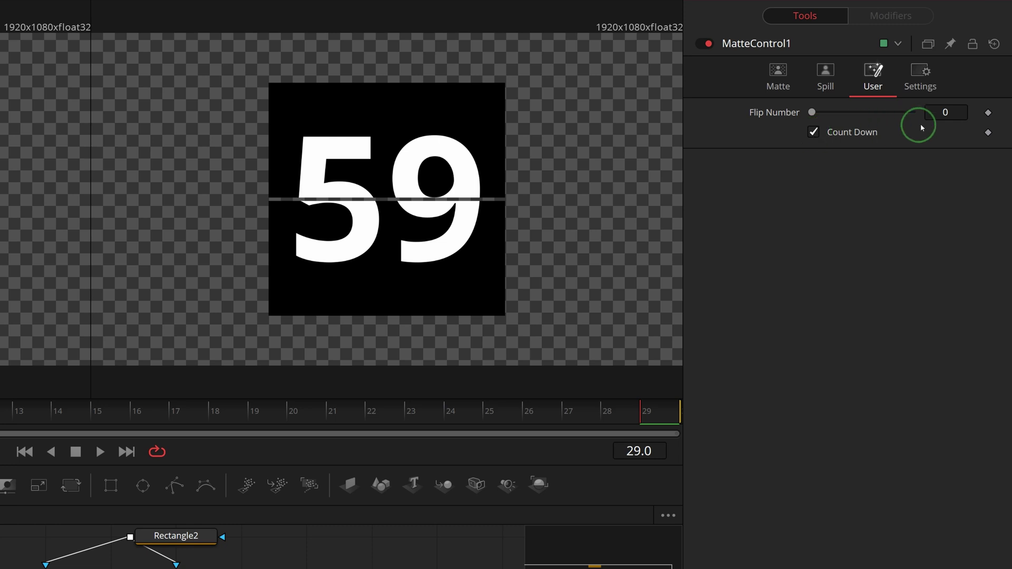
{"action": "left_click", "coordinate": [814, 132]}
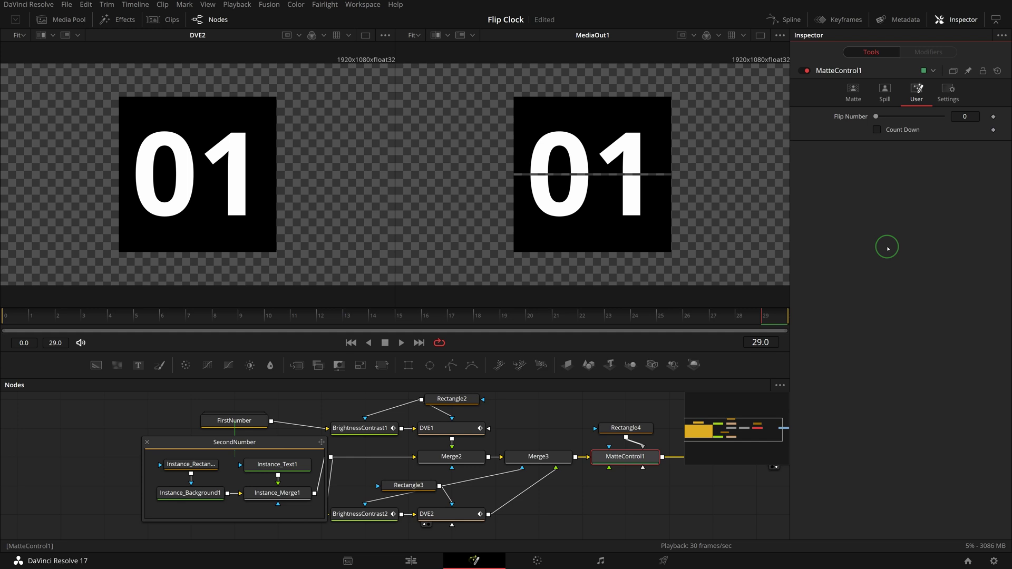
Enable Motion Blur on DVE1 with Quality 10 and scrub to frame 10 to check the flip.
{"action": "left_click", "coordinate": [454, 428]}
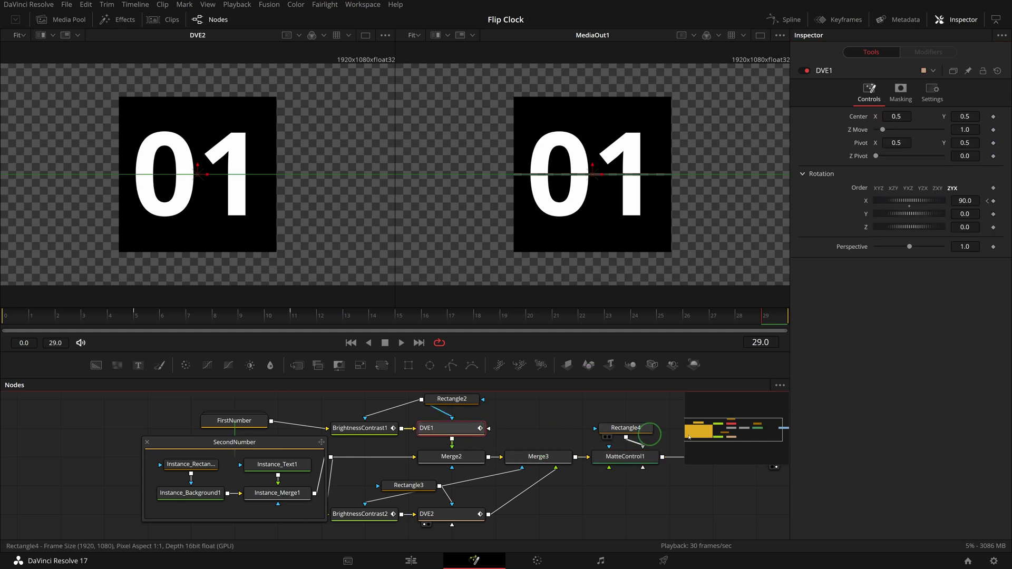
{"action": "left_click", "coordinate": [933, 92]}
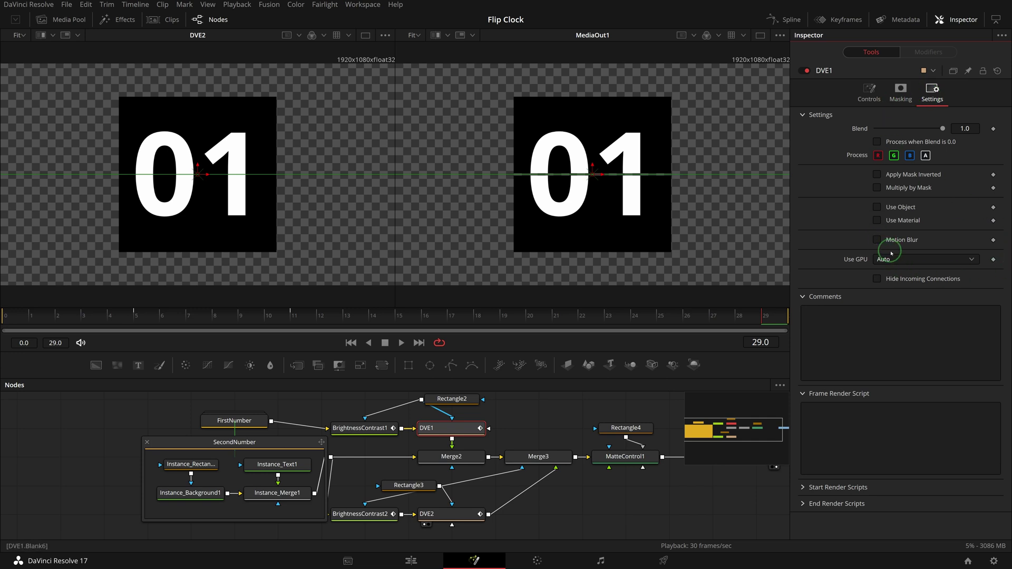
{"action": "left_click", "coordinate": [877, 240]}
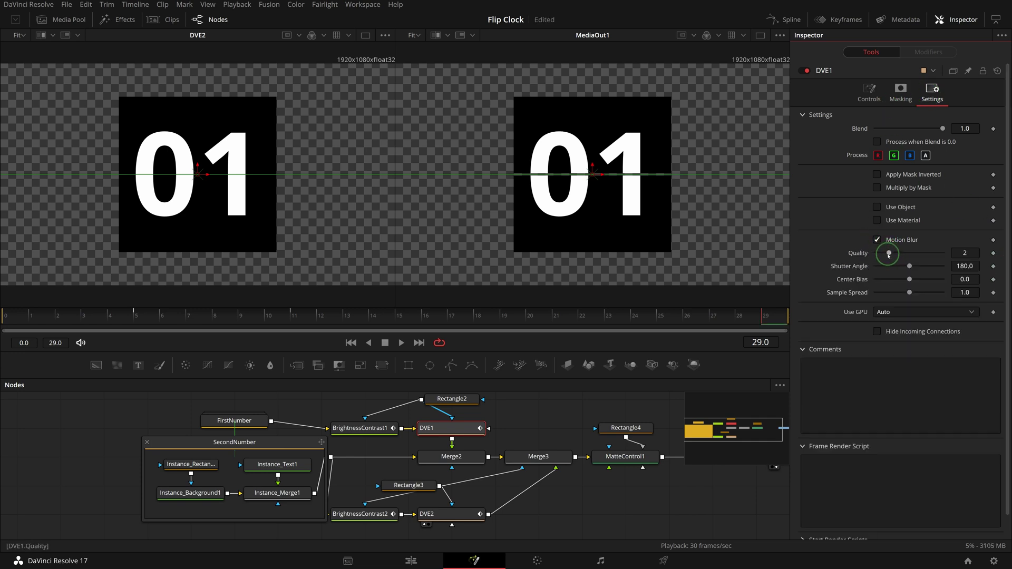
{"action": "left_click_drag", "start_coordinate": [889, 254], "coordinate": [944, 255]}
{"action": "left_click_drag", "start_coordinate": [158, 314], "coordinate": [265, 320]}
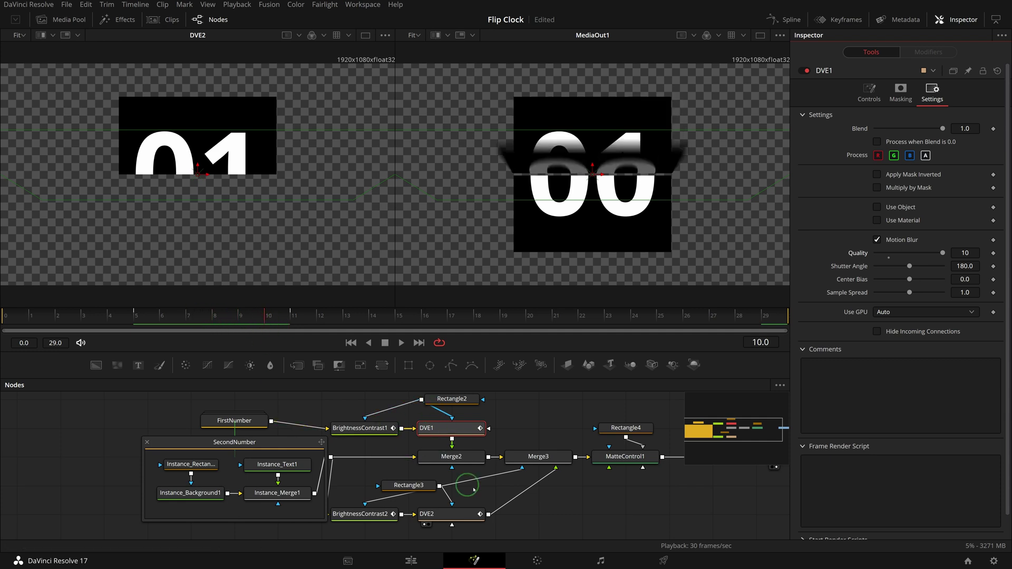
Enable Motion Blur on DVE2 with Quality 10, scrub through the lower flip and move to frame 3.
{"action": "left_click", "coordinate": [448, 514]}
{"action": "left_click", "coordinate": [932, 93]}
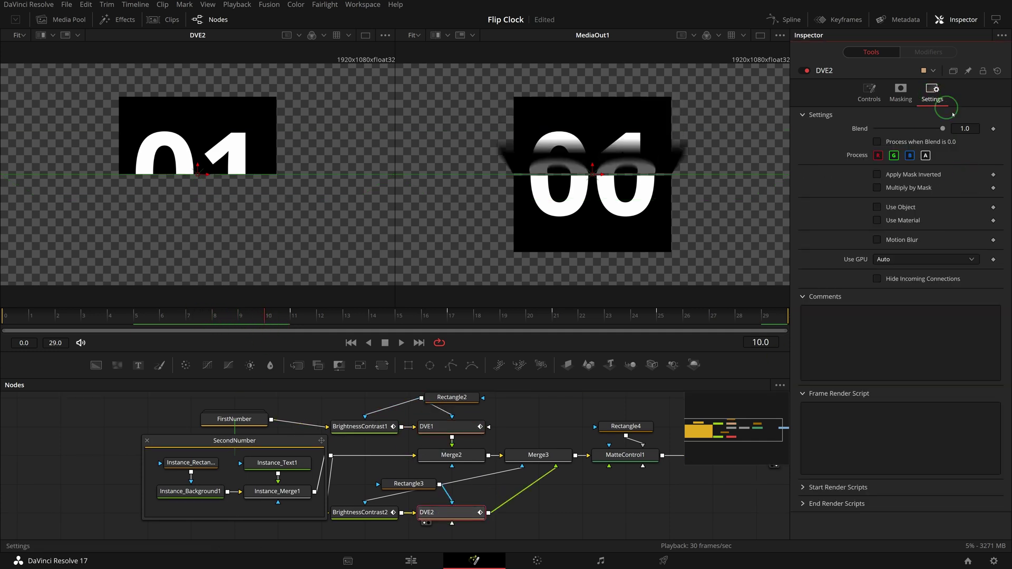
{"action": "left_click", "coordinate": [878, 246]}
{"action": "left_click_drag", "start_coordinate": [891, 255], "coordinate": [968, 256]}
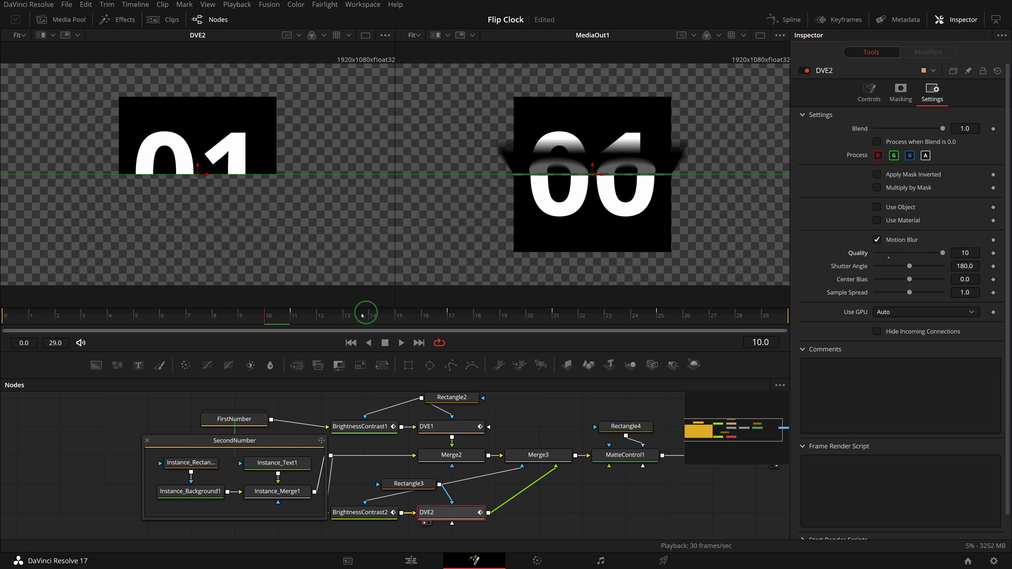
{"action": "mouse_move", "coordinate": [363, 316]}
{"action": "left_mouse_down"}
{"action": "mouse_move", "coordinate": [318, 314]}
{"action": "mouse_move", "coordinate": [388, 315]}
{"action": "mouse_move", "coordinate": [334, 315]}
{"action": "mouse_move", "coordinate": [353, 325]}
{"action": "left_mouse_up"}
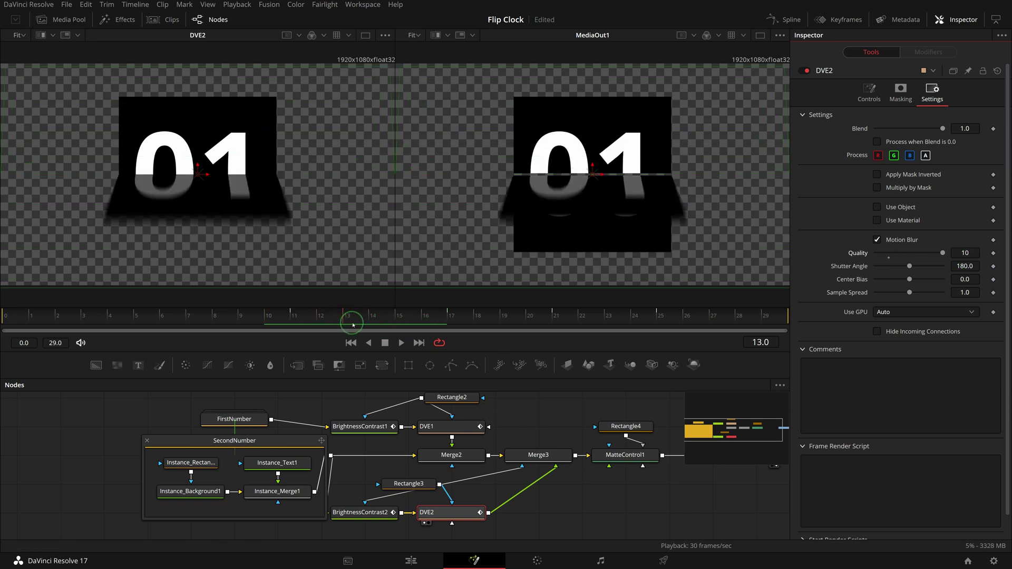
{"action": "left_click", "coordinate": [81, 315]}
Collapse the SecondNumber group and select every node except MediaOut1.
{"action": "left_click", "coordinate": [148, 440]}
{"action": "left_click", "coordinate": [190, 432]}
{"action": "left_click_drag", "start_coordinate": [499, 427], "coordinate": [443, 431]}
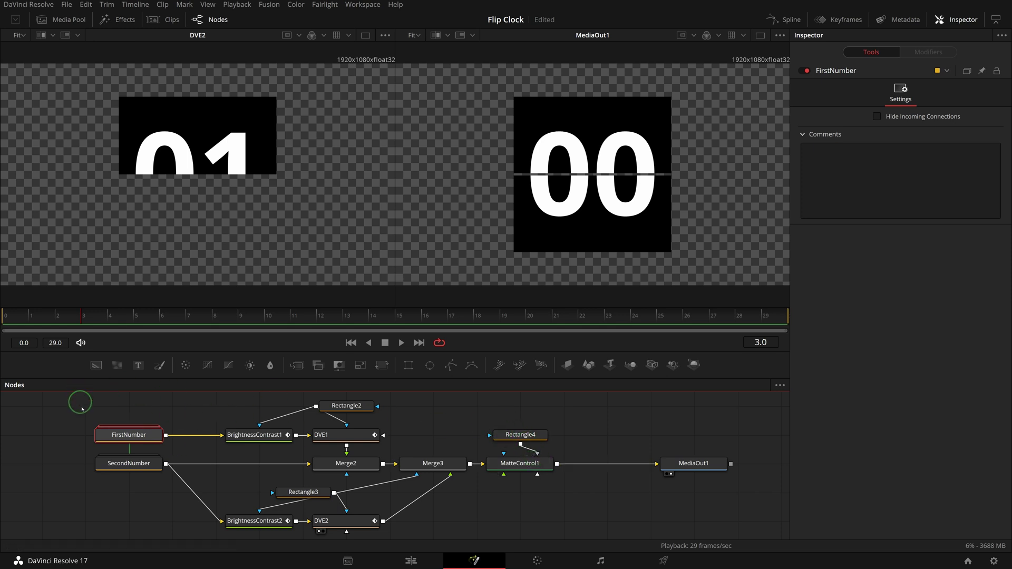
{"action": "left_click_drag", "start_coordinate": [82, 409], "coordinate": [612, 491]}
Create a macro from the selected nodes and name it Essential Flip Number.
{"action": "right_click", "coordinate": [511, 460]}
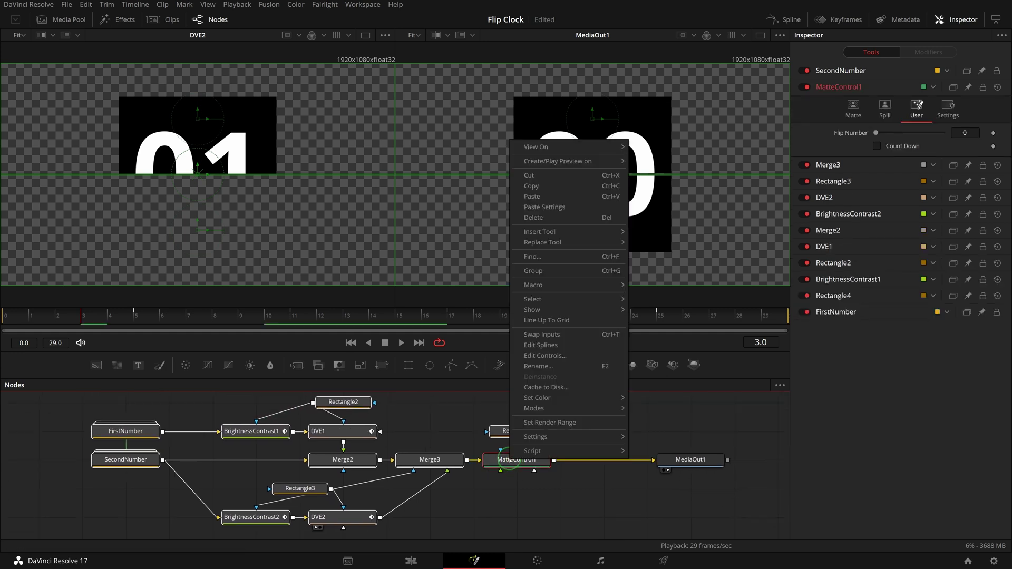
{"action": "mouse_move", "coordinate": [576, 283]}
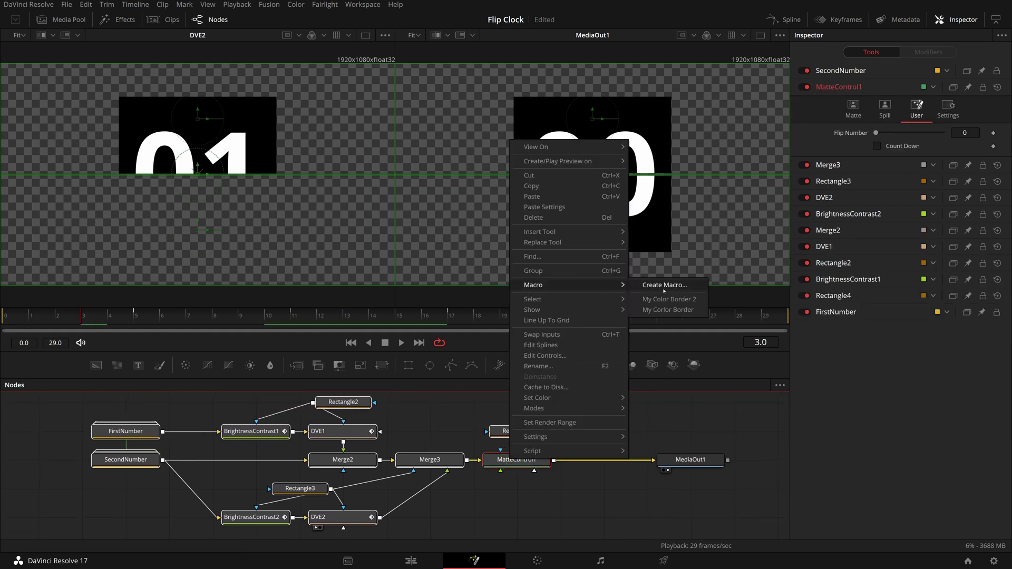
{"action": "left_click", "coordinate": [685, 286]}
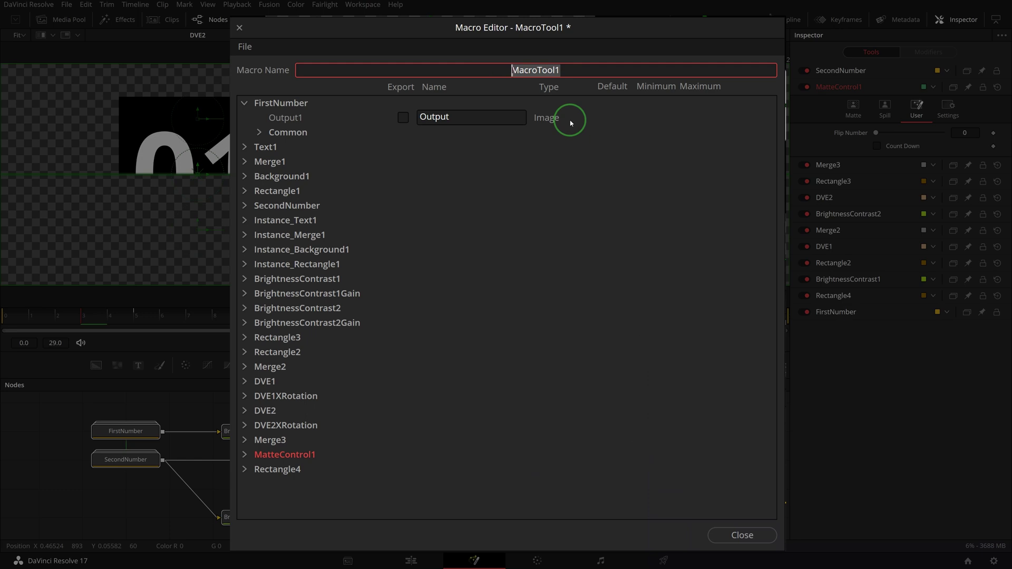
{"action": "type", "text": "Essential Flip N"}
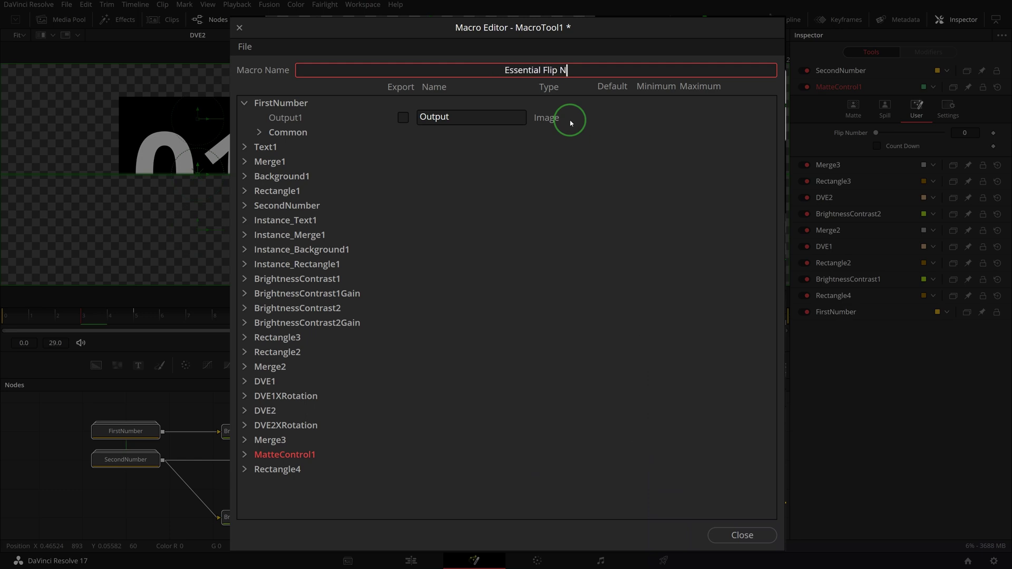
{"action": "type", "text": "umber"}
Export Text1's Font, Style, Color, Green, Blue, Alpha, Size, Tracking and V Anchor parameters in the macro.
{"action": "left_click", "coordinate": [244, 147]}
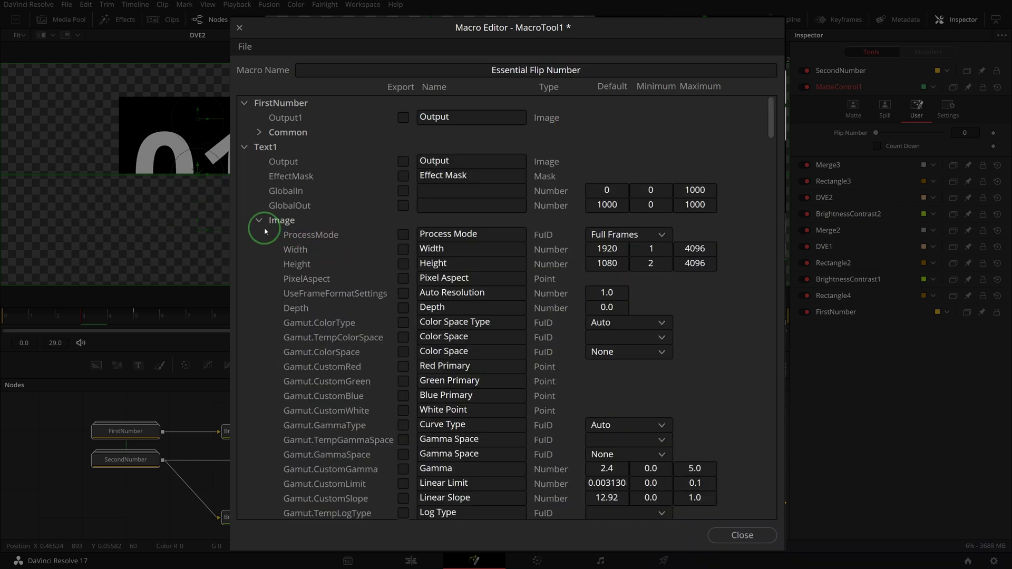
{"action": "left_click", "coordinate": [259, 220]}
{"action": "left_click", "coordinate": [447, 273]}
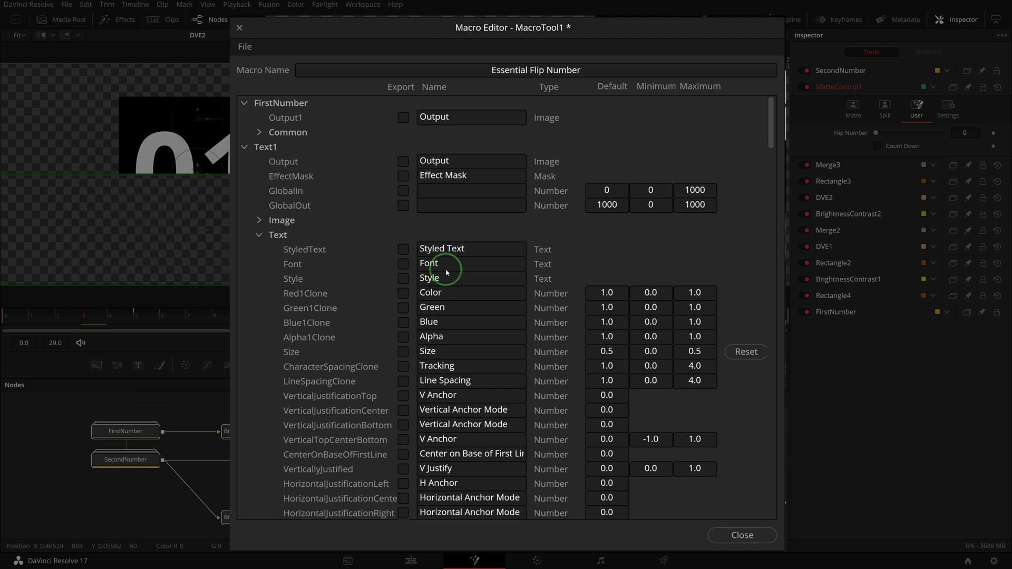
{"action": "left_click", "coordinate": [404, 279]}
{"action": "left_click", "coordinate": [403, 294]}
{"action": "left_click", "coordinate": [404, 308]}
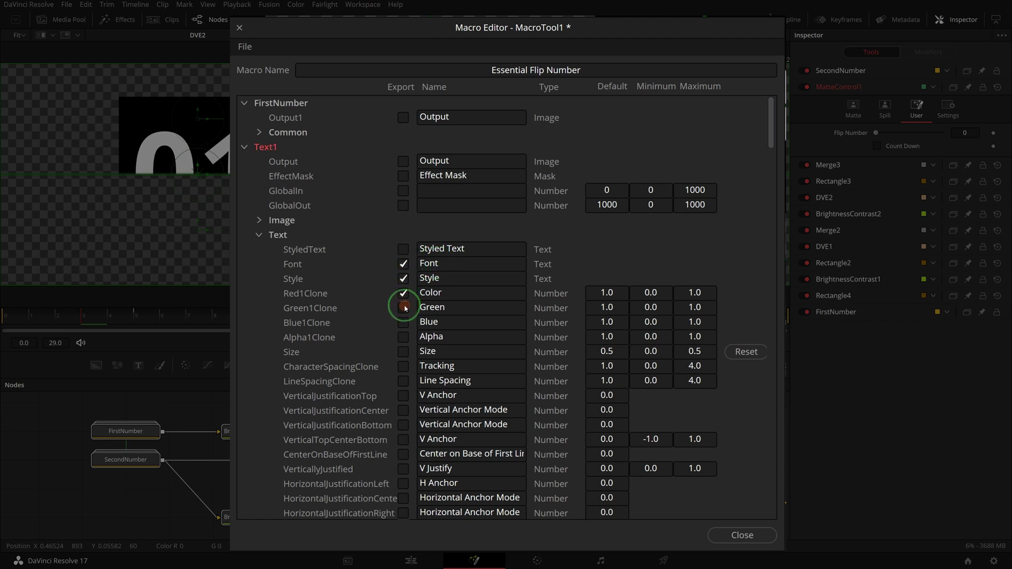
{"action": "left_click", "coordinate": [403, 322]}
{"action": "left_click", "coordinate": [403, 337]}
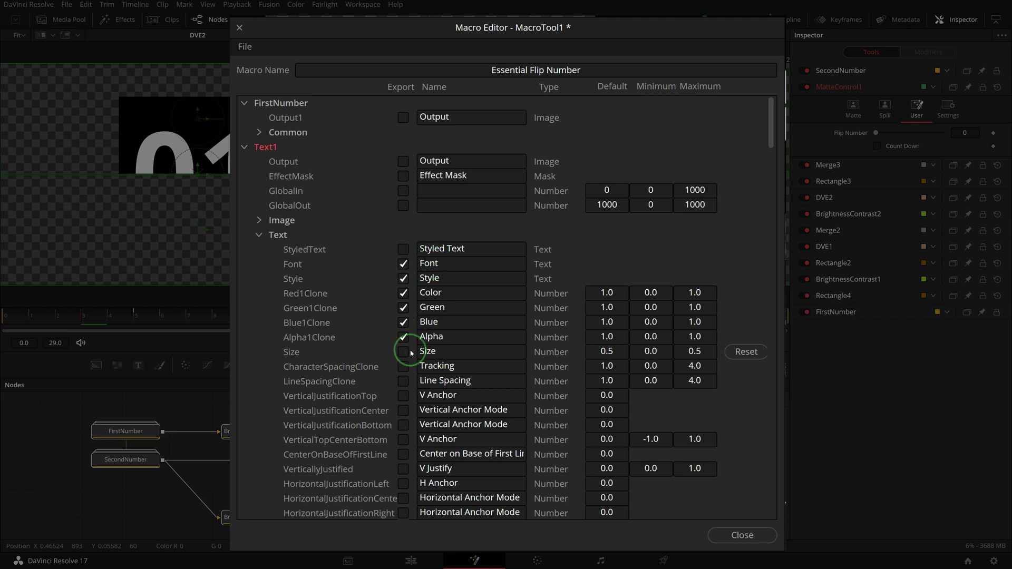
{"action": "left_click", "coordinate": [403, 351]}
{"action": "left_click", "coordinate": [403, 367]}
{"action": "left_click", "coordinate": [244, 147]}
Export Background1's Color parameters in the macro, from Type through all the corner color channels.
{"action": "scroll", "coordinate": [409, 339], "scroll_direction": "down", "scroll_amount": 3}
{"action": "left_click", "coordinate": [403, 235]}
{"action": "left_click", "coordinate": [404, 248]}
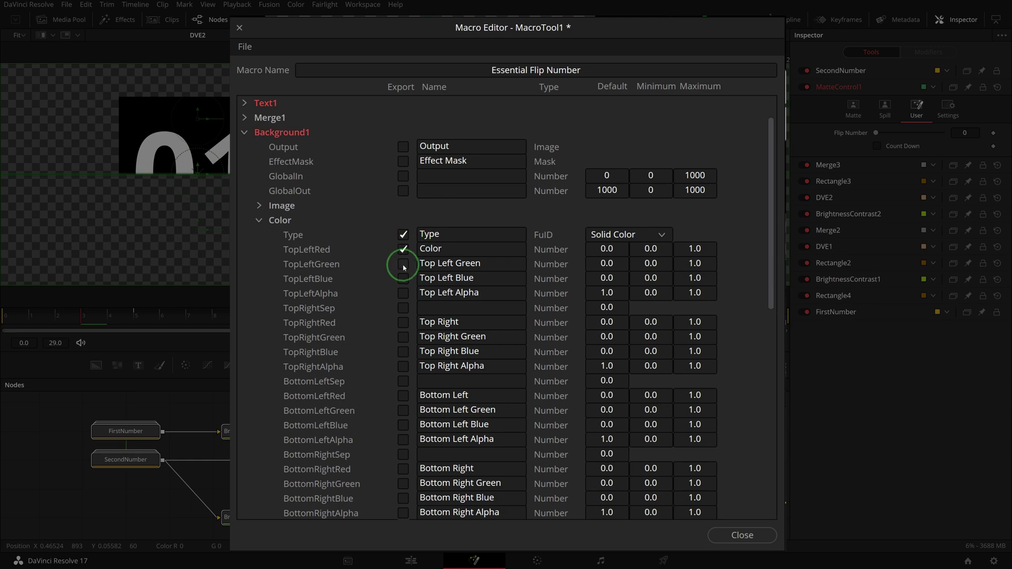
{"action": "left_click_drag", "start_coordinate": [403, 267], "coordinate": [404, 416]}
{"action": "scroll", "coordinate": [440, 391], "scroll_direction": "down", "scroll_amount": 2}
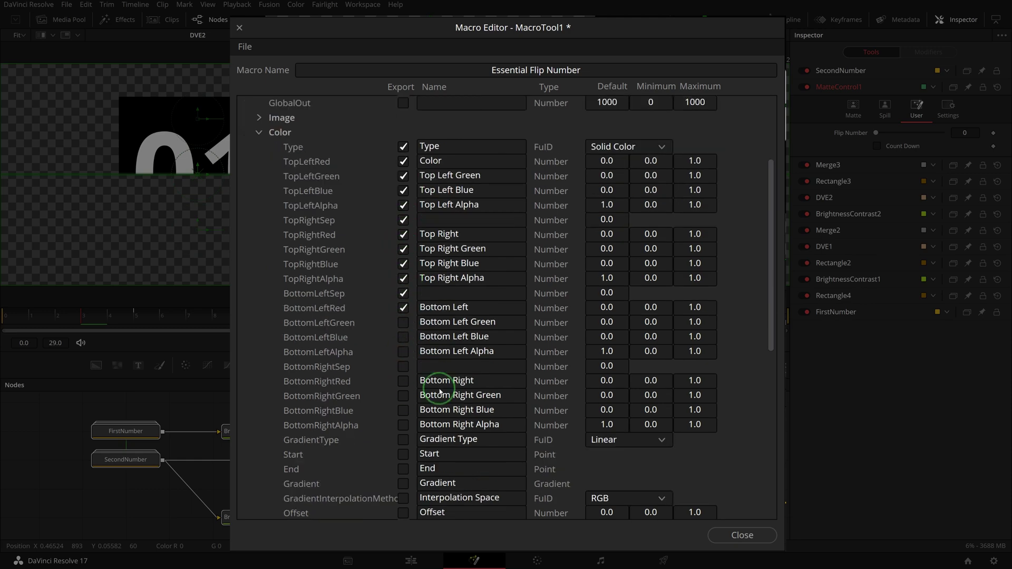
{"action": "scroll", "coordinate": [440, 391], "scroll_direction": "down", "scroll_amount": 1}
{"action": "mouse_move", "coordinate": [404, 278]}
{"action": "left_mouse_down"}
{"action": "mouse_move", "coordinate": [403, 455]}
{"action": "mouse_move", "coordinate": [411, 410]}
{"action": "left_mouse_up"}
{"action": "scroll", "coordinate": [403, 455], "scroll_direction": "down", "scroll_amount": 1}
{"action": "scroll", "coordinate": [403, 425], "scroll_direction": "down", "scroll_amount": 1}
{"action": "scroll", "coordinate": [450, 257], "scroll_direction": "up", "scroll_amount": 5}
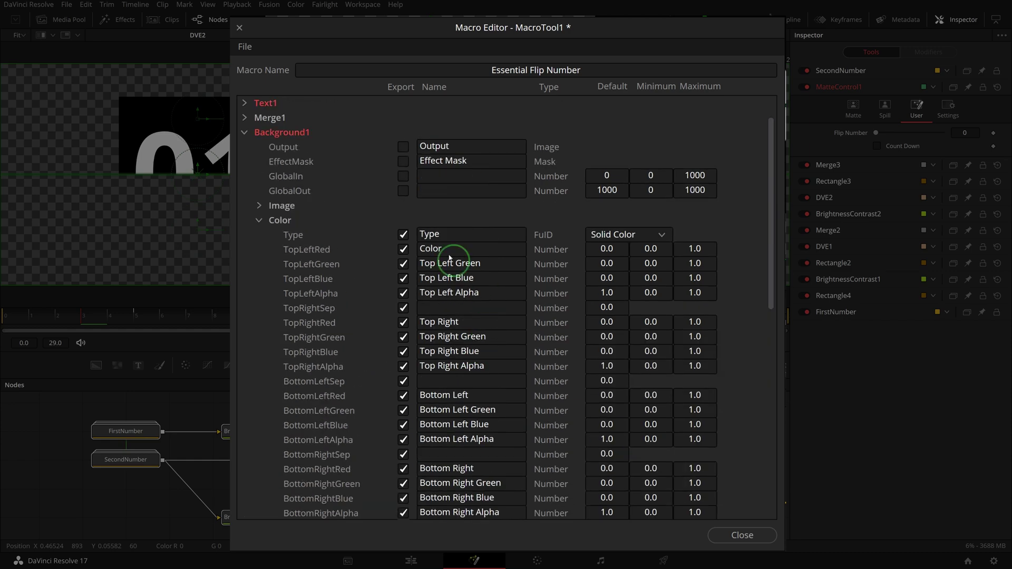
Rename Background1's Type parameter to Background Type and export MatteControl1's Flip Number and Count Down.
{"action": "left_click", "coordinate": [505, 233]}
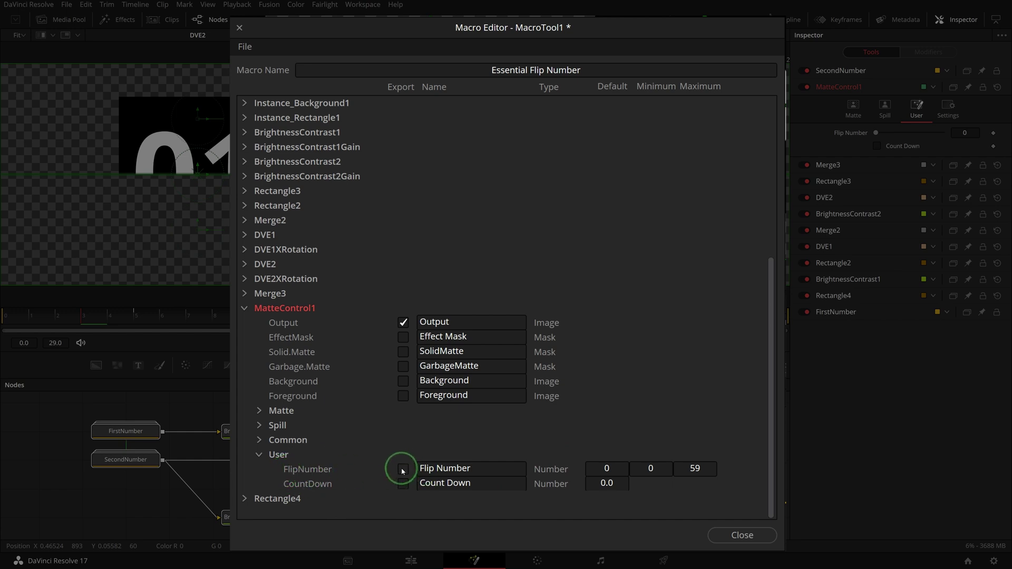
{"action": "left_click", "coordinate": [403, 469]}
{"action": "left_click", "coordinate": [403, 484]}
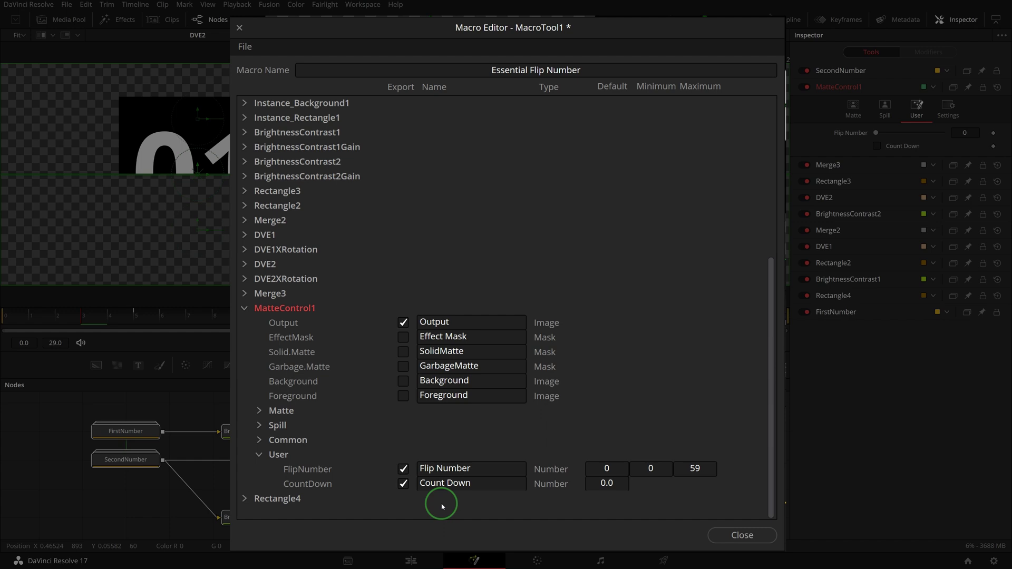
Save the macro as a group named Essential Flip Number.setting in Fusion's Templates\Edit\Generators folder and close the Macro Editor.
{"action": "left_click", "coordinate": [244, 46]}
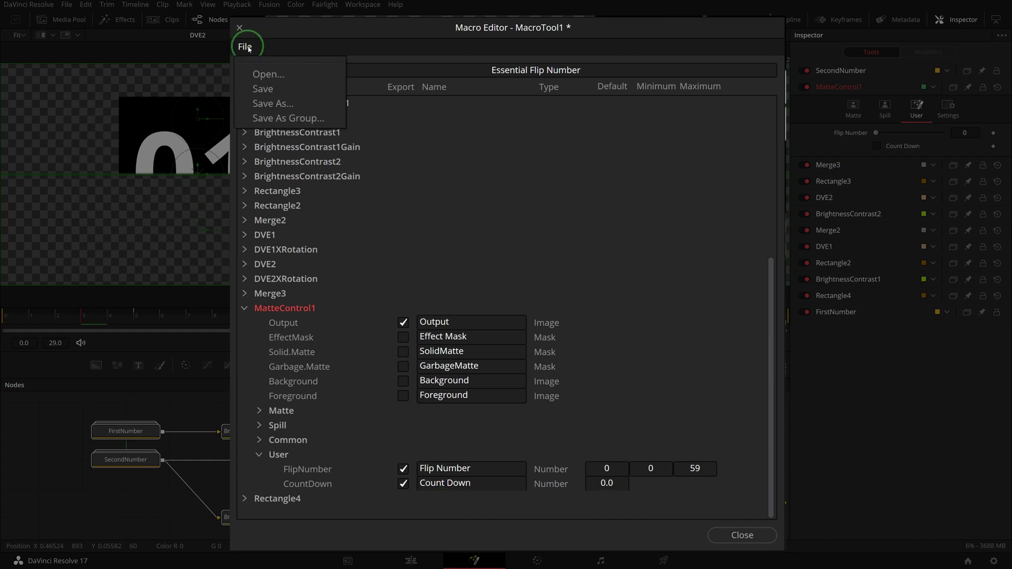
{"action": "left_click", "coordinate": [306, 119]}
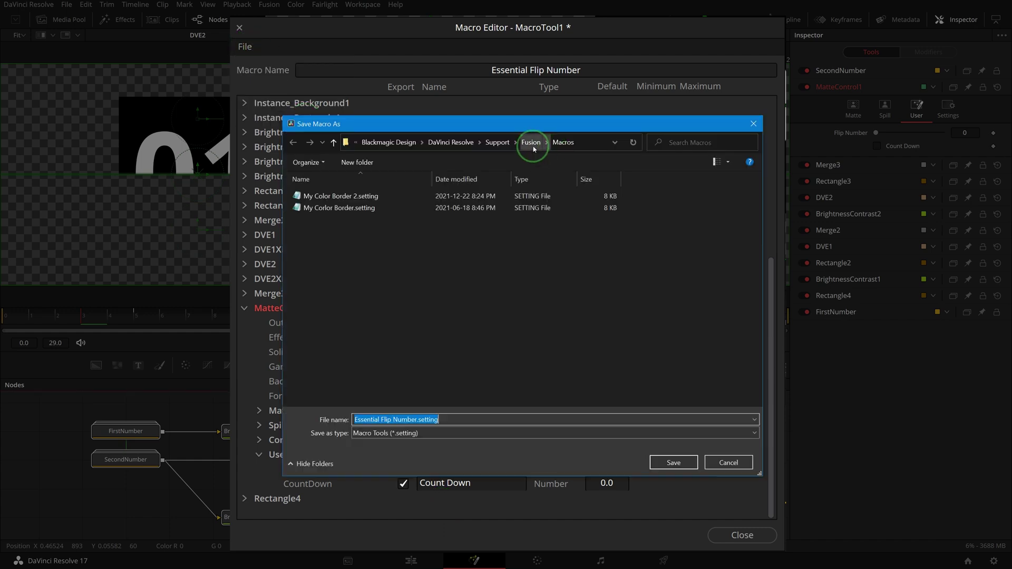
{"action": "left_click", "coordinate": [532, 144]}
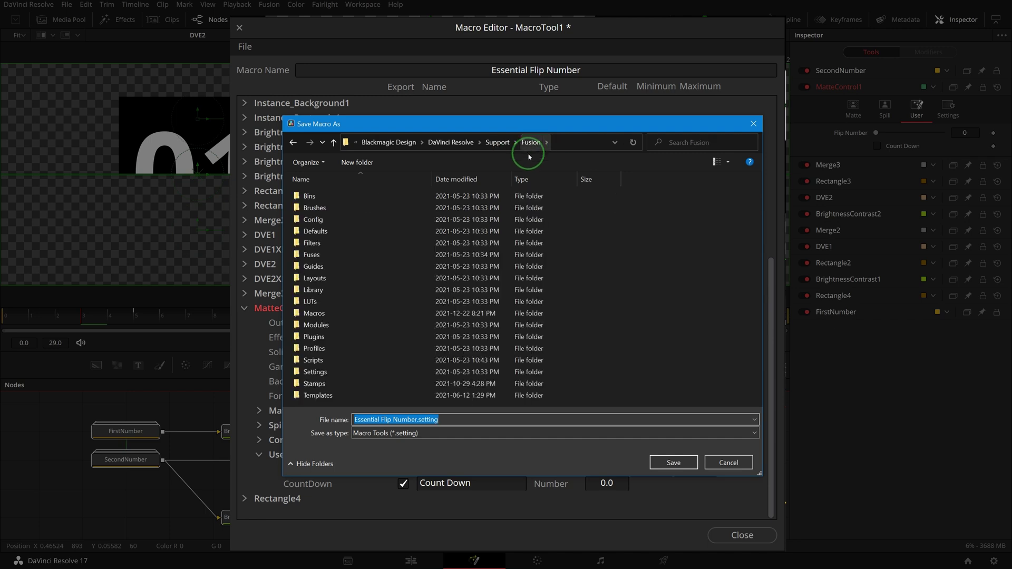
{"action": "double_click", "coordinate": [327, 395]}
{"action": "double_click", "coordinate": [309, 196]}
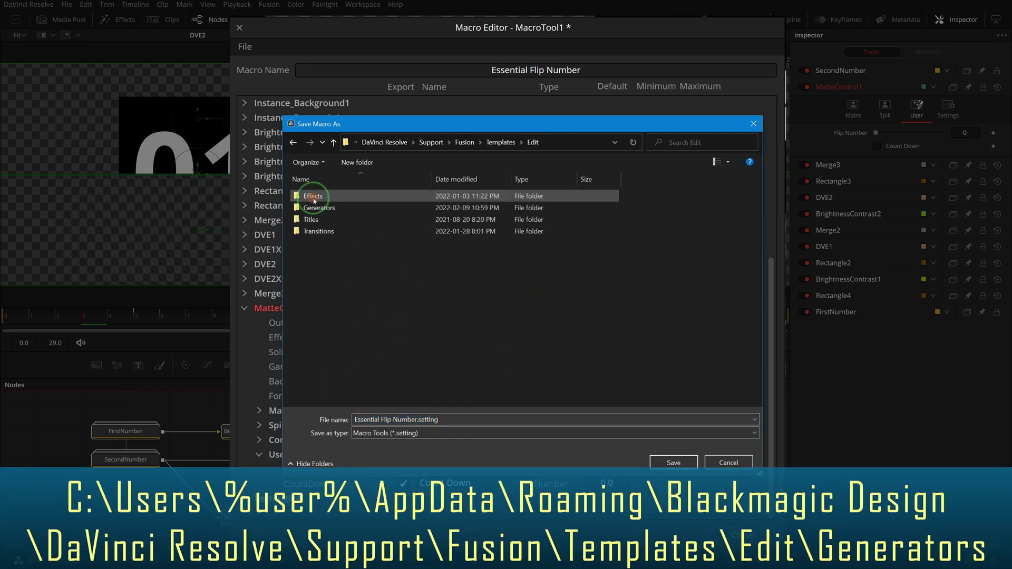
{"action": "double_click", "coordinate": [319, 208]}
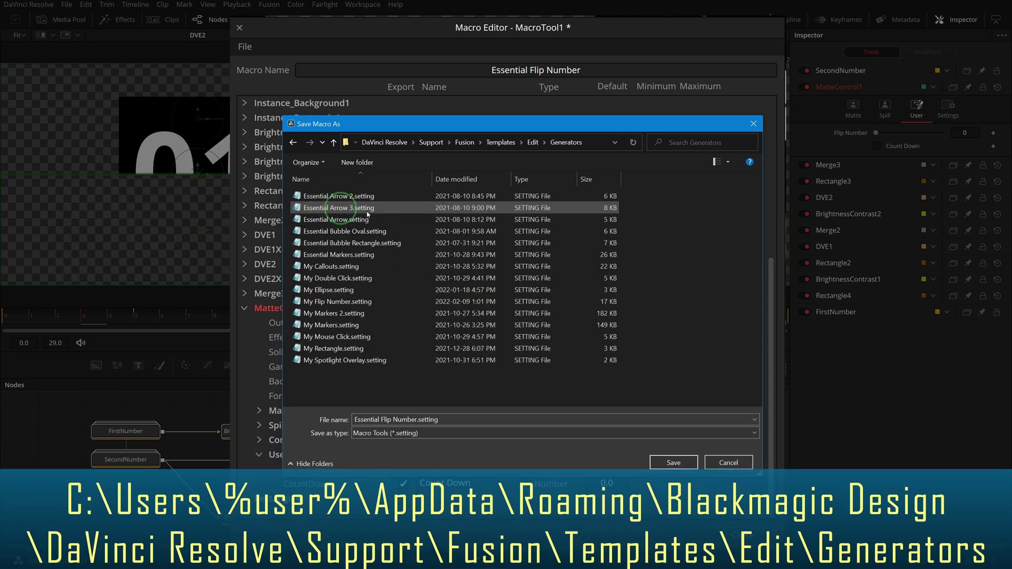
{"action": "left_click", "coordinate": [680, 463]}
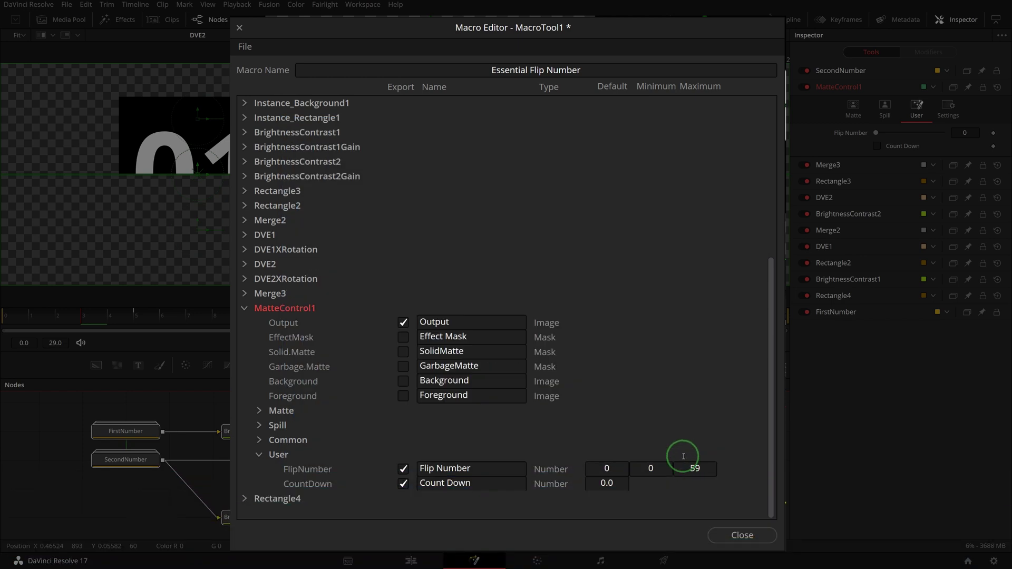
{"action": "left_click", "coordinate": [742, 536]}
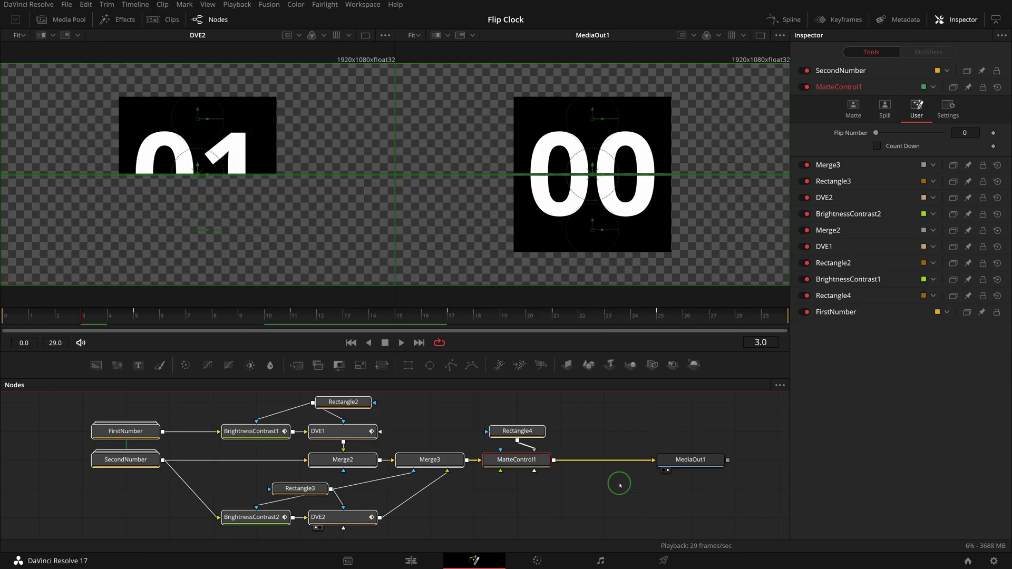
On the Edit page, add the Essential Flip Number generator to a timeline and trim the clip to one second.
{"action": "left_click", "coordinate": [412, 561]}
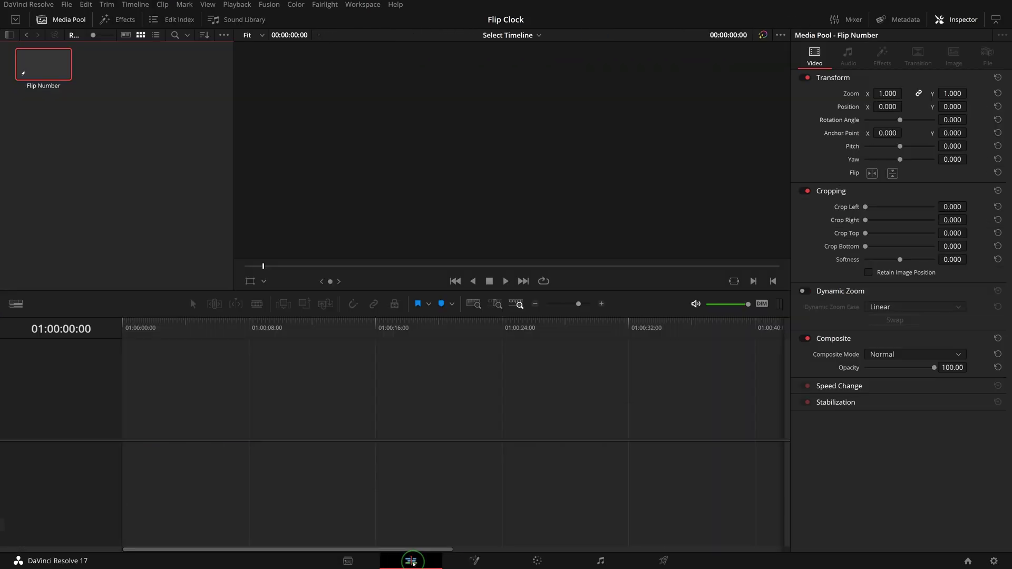
{"action": "left_click", "coordinate": [115, 19]}
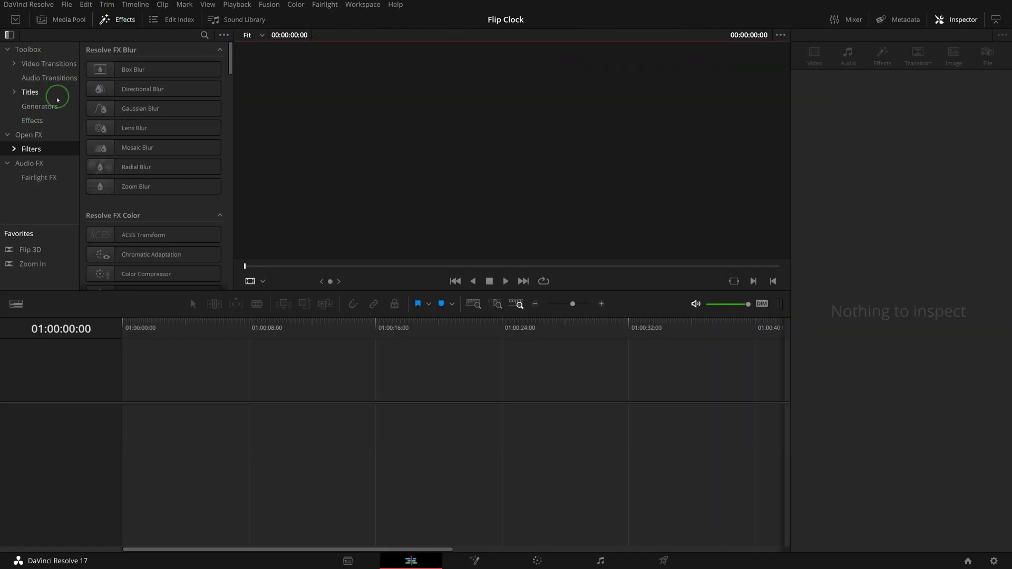
{"action": "left_click", "coordinate": [39, 106]}
{"action": "left_click_drag", "start_coordinate": [228, 101], "coordinate": [240, 166]}
{"action": "left_click_drag", "start_coordinate": [208, 197], "coordinate": [191, 425]}
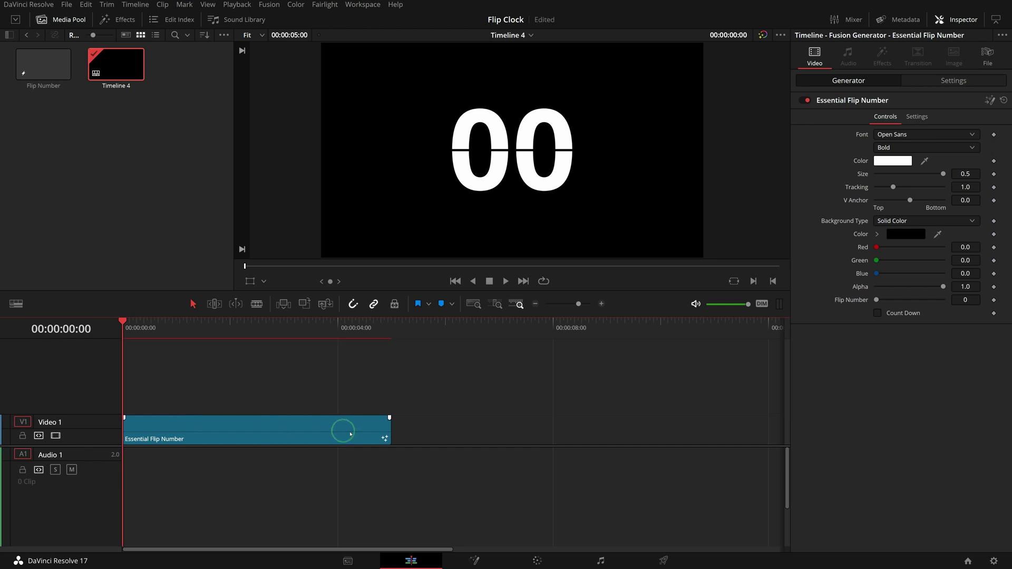
{"action": "left_click_drag", "start_coordinate": [388, 426], "coordinate": [172, 428]}
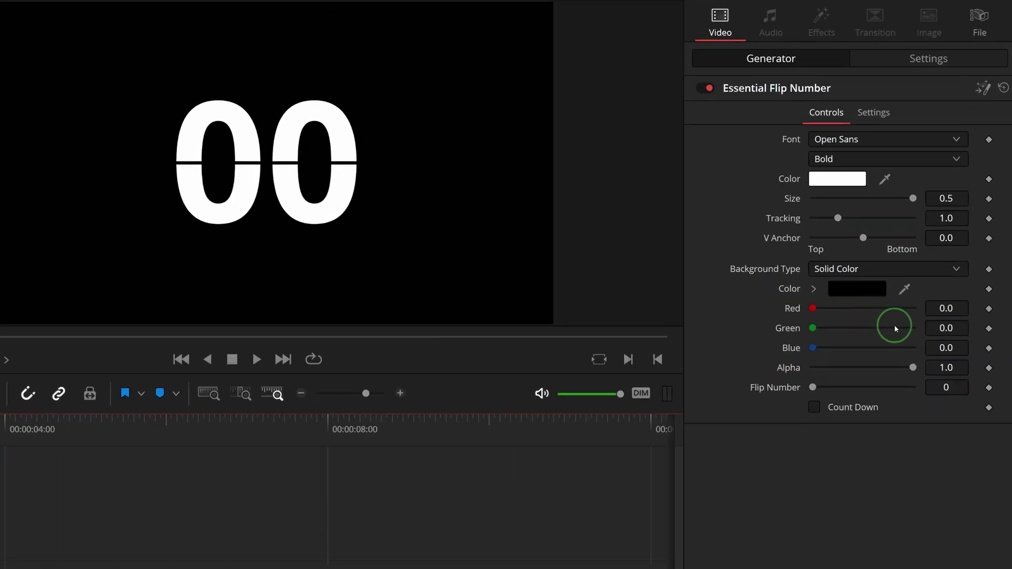
Preview the available fonts, then set the generator's Background Type to Vertical with a #0055ff blue top color.
{"action": "left_click", "coordinate": [900, 139]}
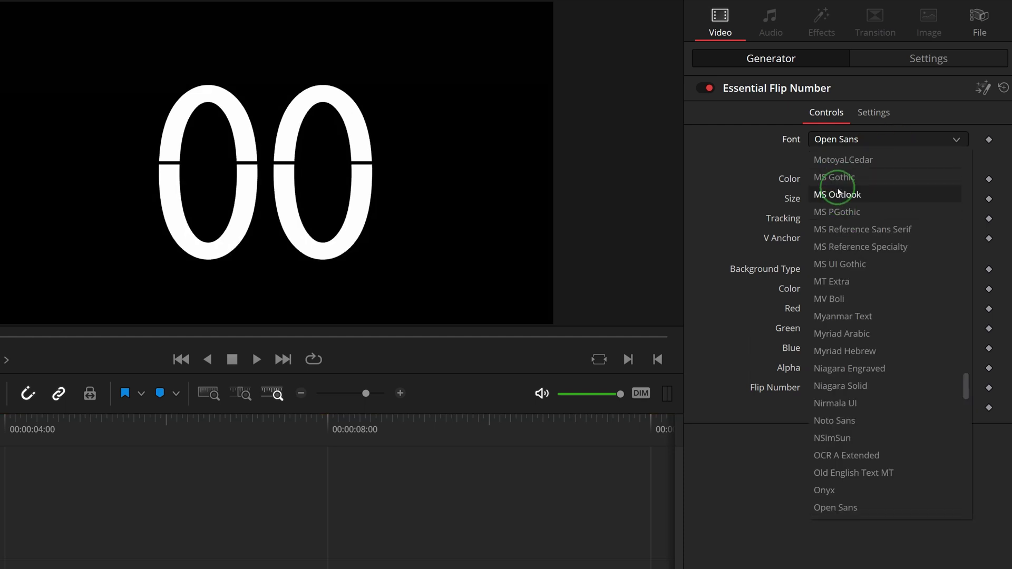
{"action": "key", "text": "Escape"}
{"action": "left_click", "coordinate": [865, 267]}
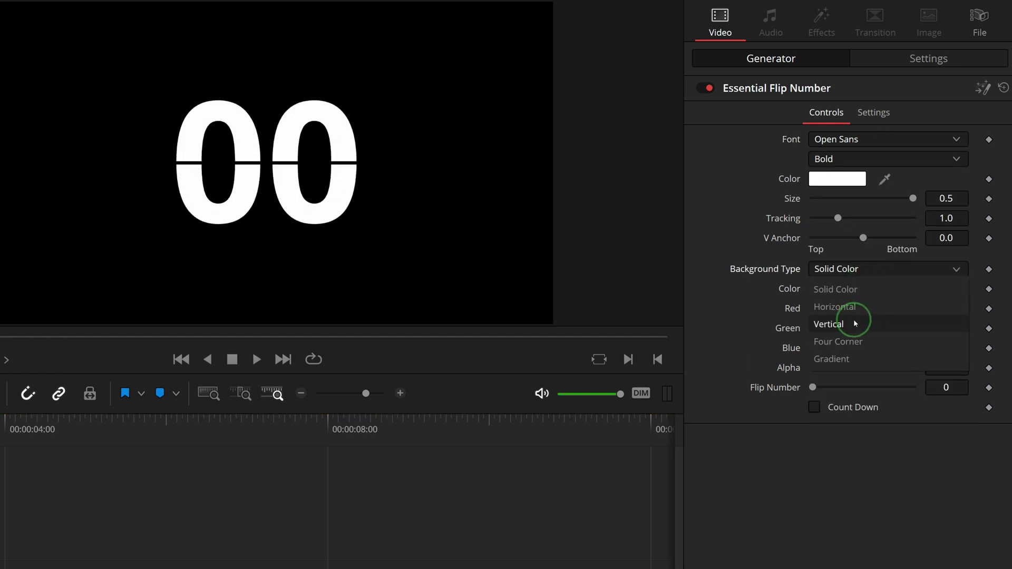
{"action": "left_click", "coordinate": [865, 322]}
{"action": "left_click", "coordinate": [870, 289]}
{"action": "left_click", "coordinate": [115, 281]}
{"action": "left_click", "coordinate": [417, 504]}
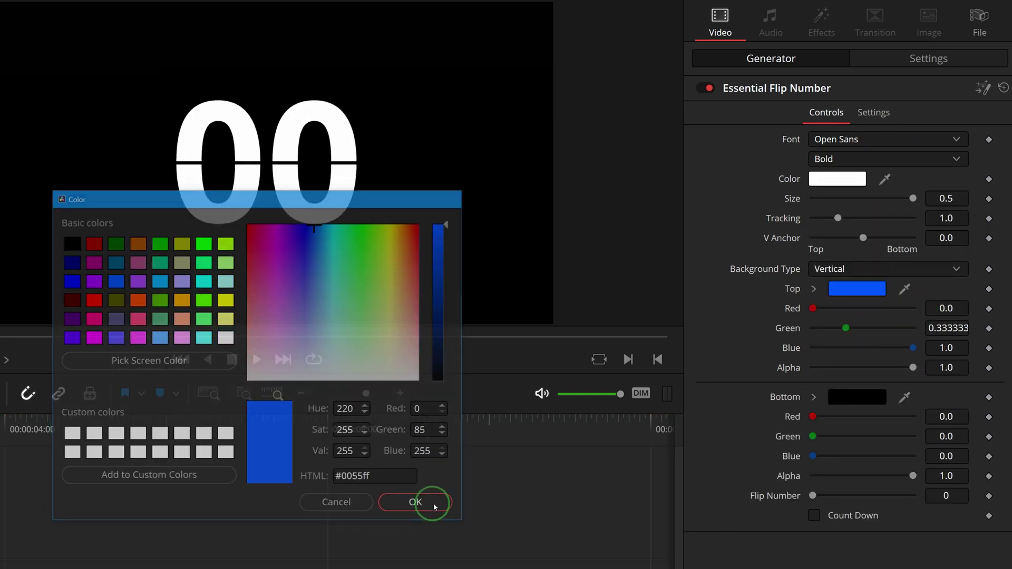
Set the generator's Flip Number to 10 and enable Count Down.
{"action": "left_click", "coordinate": [953, 498]}
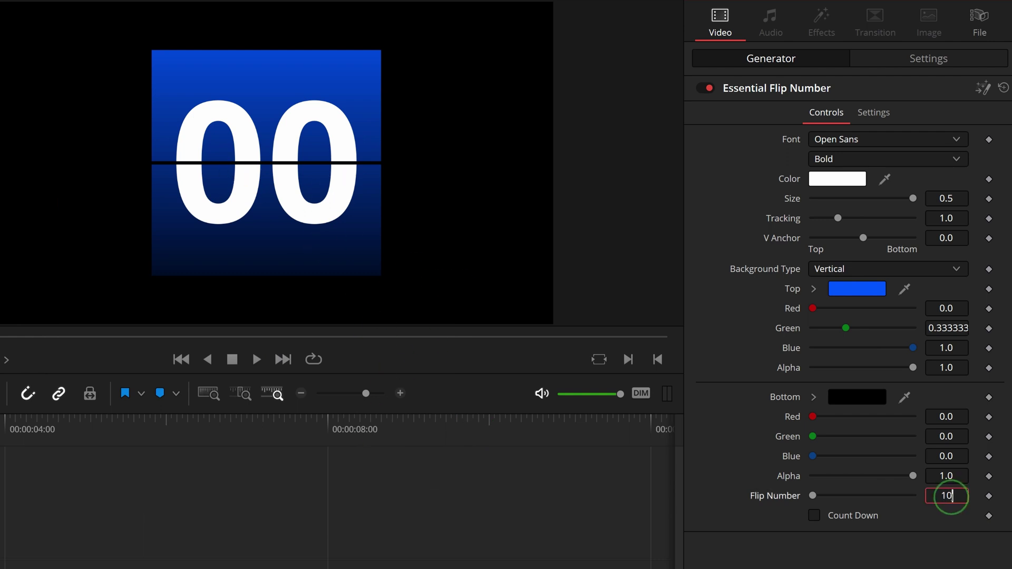
{"action": "key", "text": "Return"}
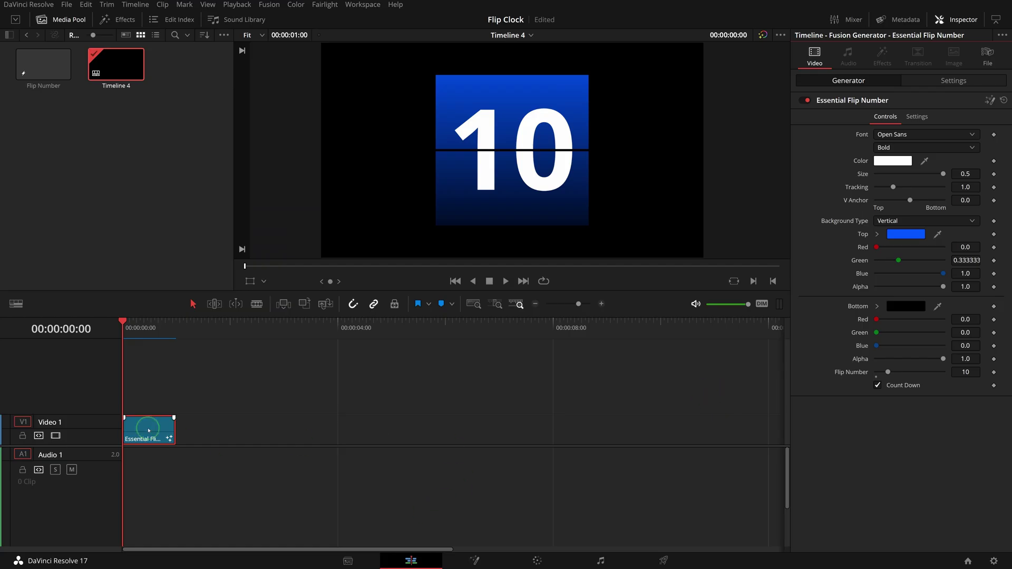
Duplicate the one-second clip repeatedly along Video 1 and delete the surplus copies to leave a row of ten clips.
{"action": "left_click_drag", "start_coordinate": [149, 431], "coordinate": [256, 430]}
{"action": "left_click_drag", "start_coordinate": [256, 431], "coordinate": [419, 437]}
{"action": "left_click_drag", "start_coordinate": [147, 395], "coordinate": [437, 459]}
{"action": "left_click_drag", "start_coordinate": [248, 436], "coordinate": [558, 438]}
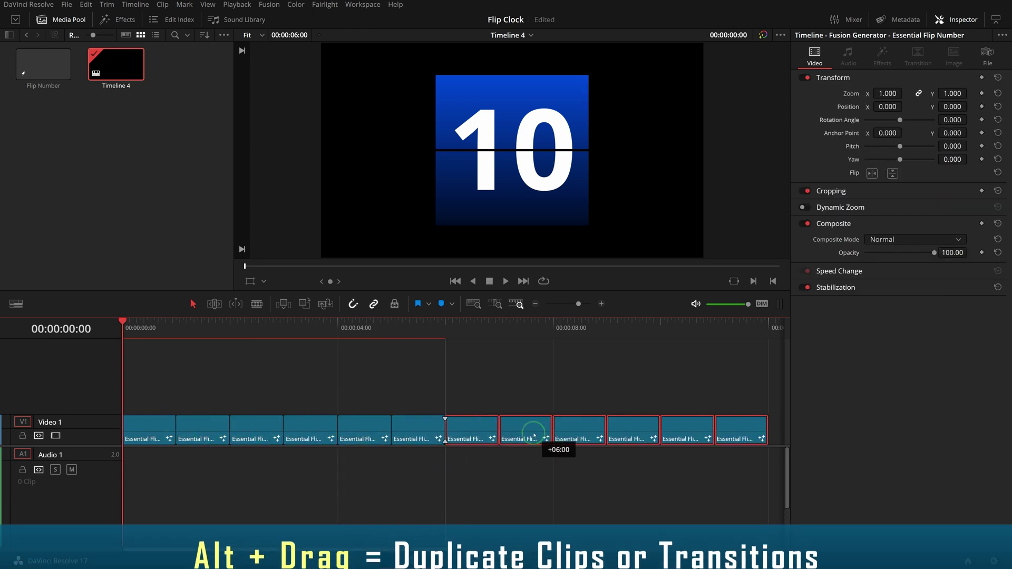
{"action": "left_click", "coordinate": [739, 430]}
{"action": "key", "text": "Delete"}
{"action": "left_click", "coordinate": [649, 429]}
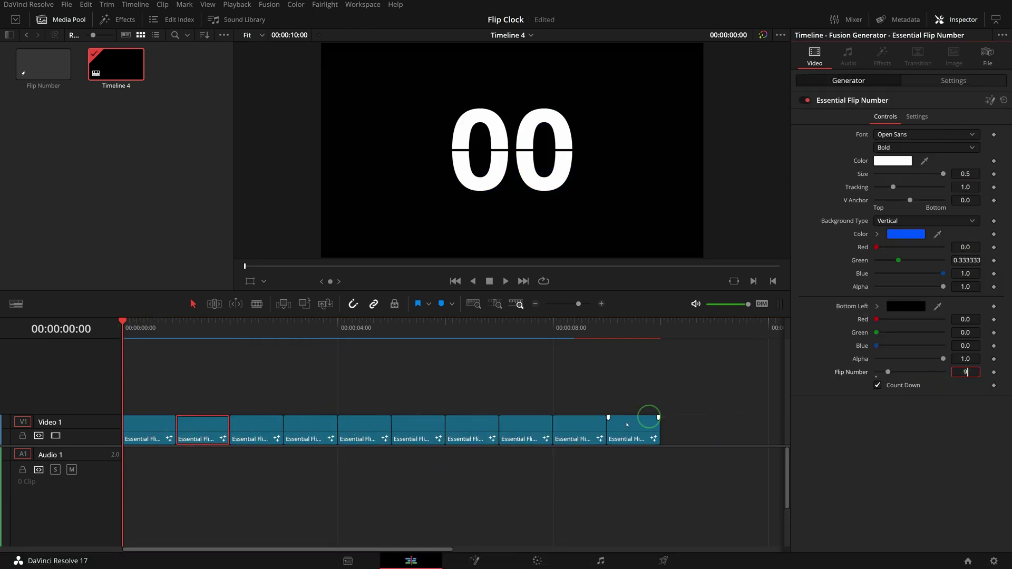
Lower the Flip Number clip by clip, starting with 9 on the second clip, and play the timeline from the start.
{"action": "left_click", "coordinate": [260, 430]}
{"action": "left_click", "coordinate": [965, 372]}
{"action": "type", "text": "9"}
{"action": "key", "text": "Return"}
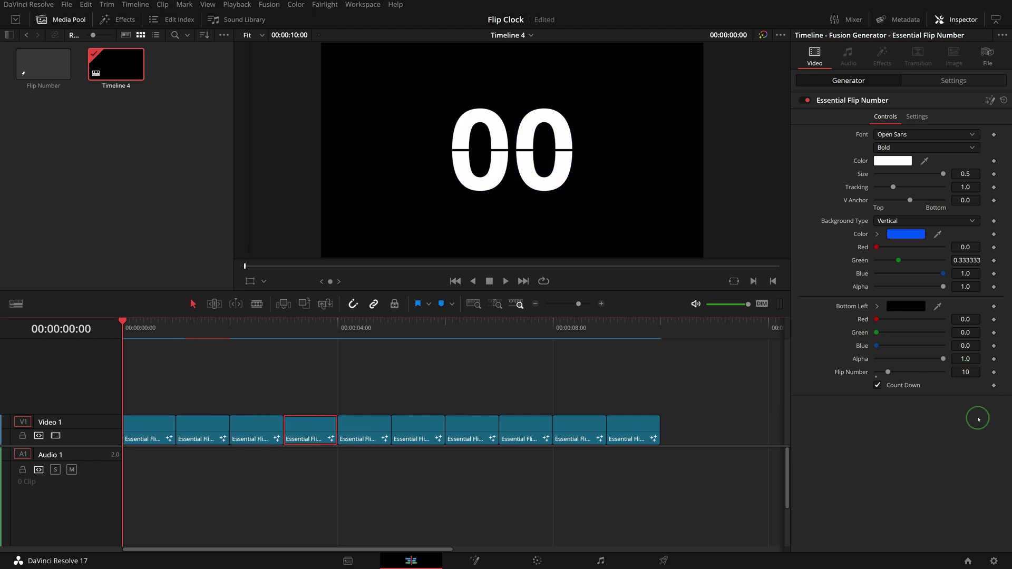
{"action": "left_click", "coordinate": [633, 430]}
{"action": "left_click", "coordinate": [975, 372]}
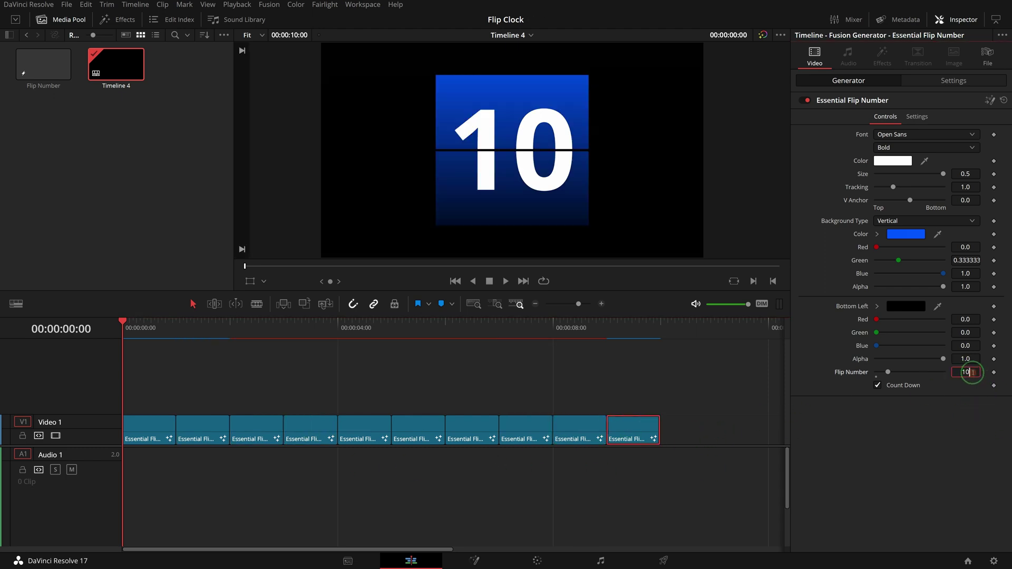
{"action": "key", "text": "Return"}
{"action": "left_click", "coordinate": [158, 369]}
{"action": "key", "text": "space"}
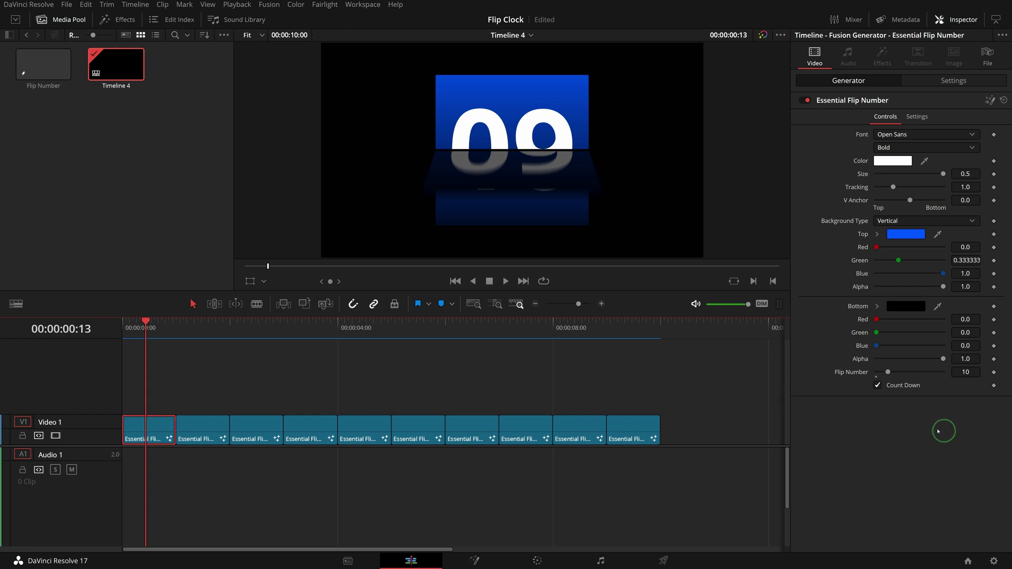
Disable Count Down and set Flip Number 59 on the first clip, and renumber the other nine clips in sequence from 0 to 8.
{"action": "left_click", "coordinate": [877, 386]}
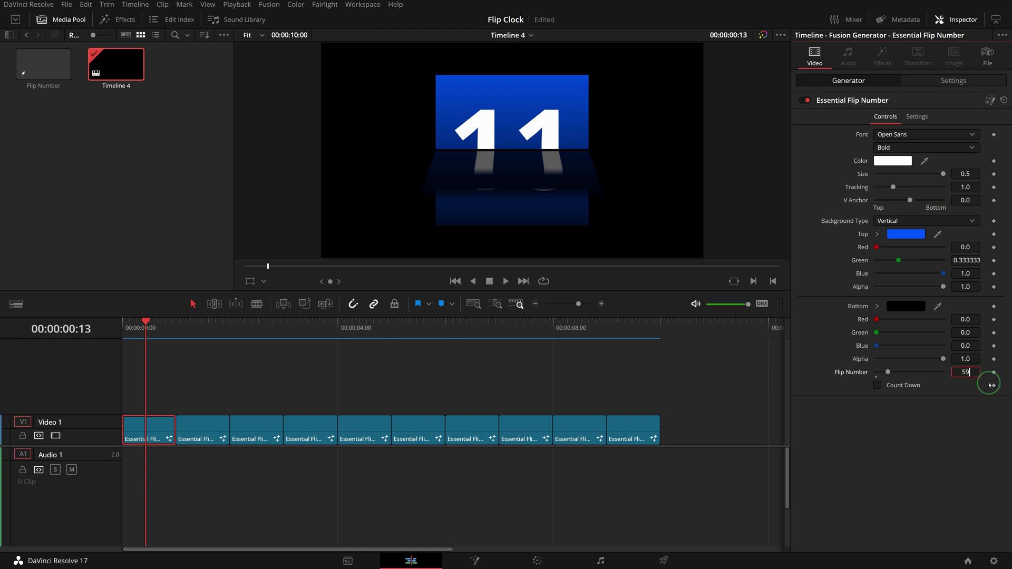
{"action": "key", "text": "Return"}
{"action": "left_click", "coordinate": [211, 428]}
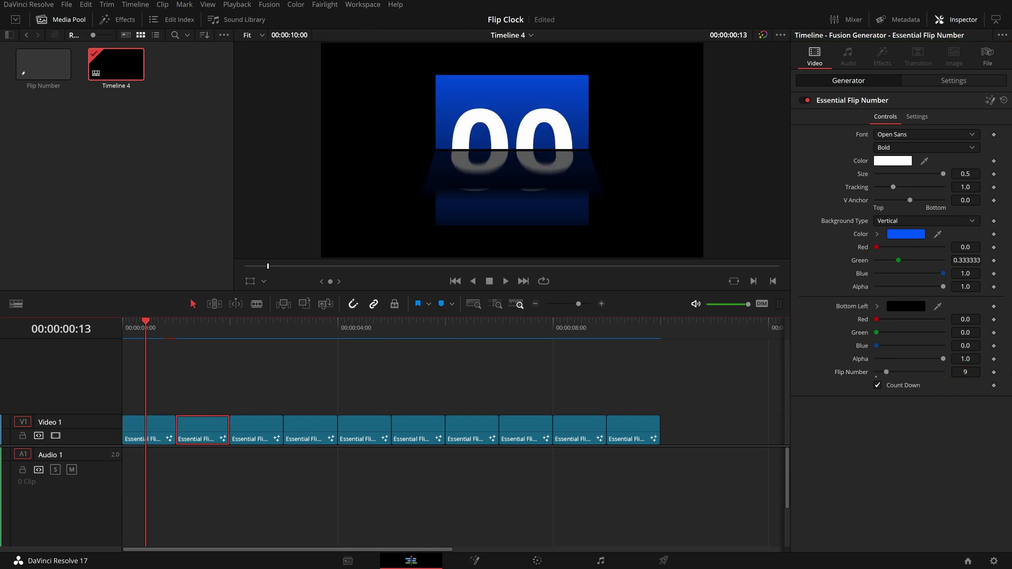
{"action": "left_click", "coordinate": [966, 372]}
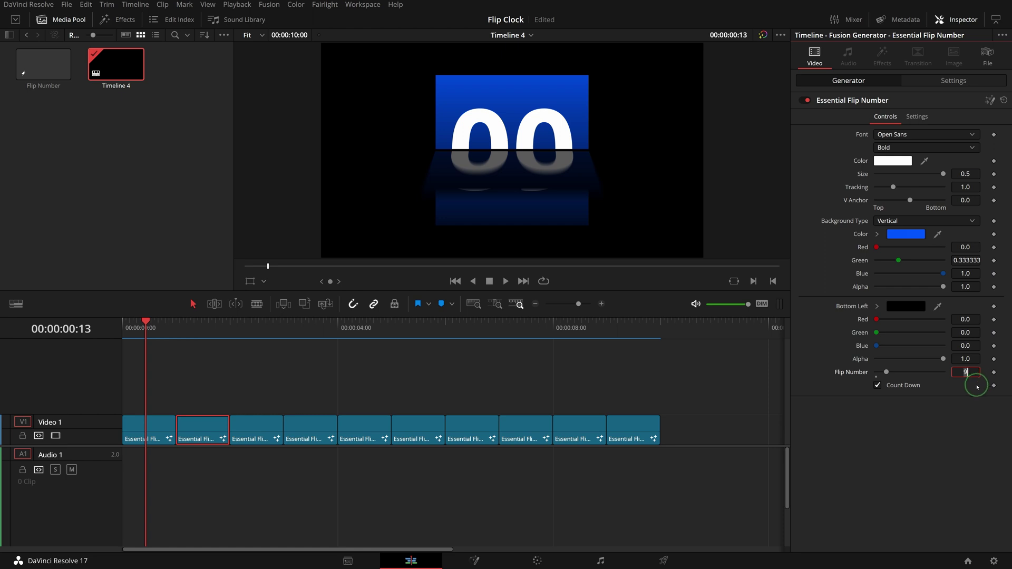
{"action": "left_click", "coordinate": [256, 430]}
{"action": "left_click", "coordinate": [966, 372]}
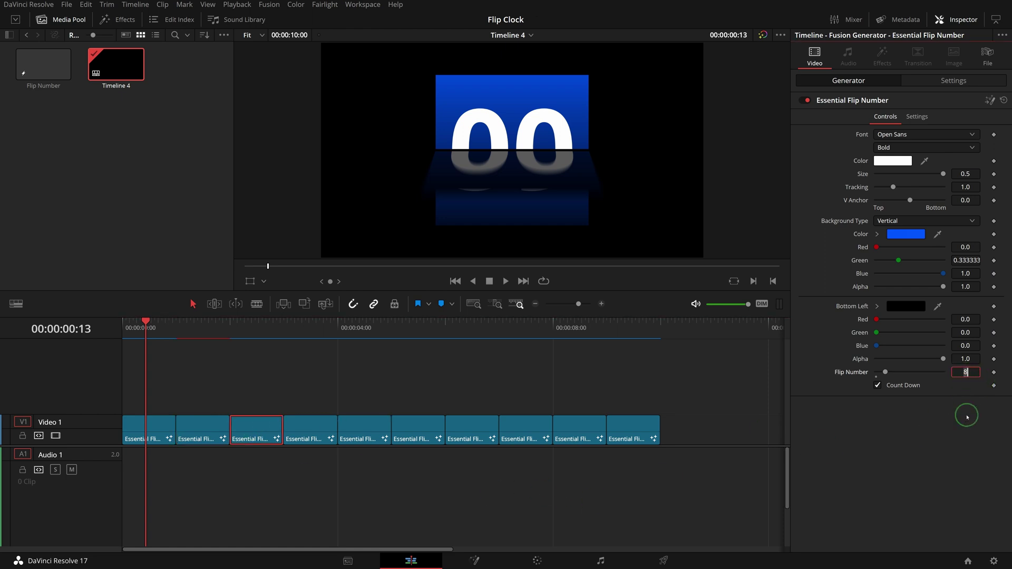
{"action": "left_click", "coordinate": [305, 432]}
{"action": "left_click", "coordinate": [972, 374]}
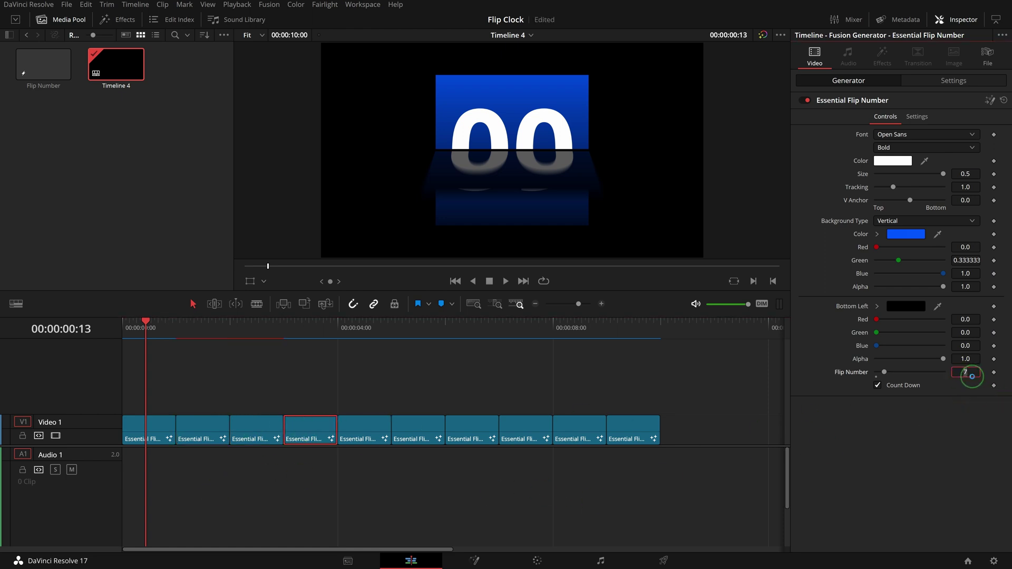
{"action": "left_click", "coordinate": [365, 436]}
{"action": "left_click", "coordinate": [965, 373]}
{"action": "left_click", "coordinate": [633, 430]}
{"action": "left_click", "coordinate": [958, 375]}
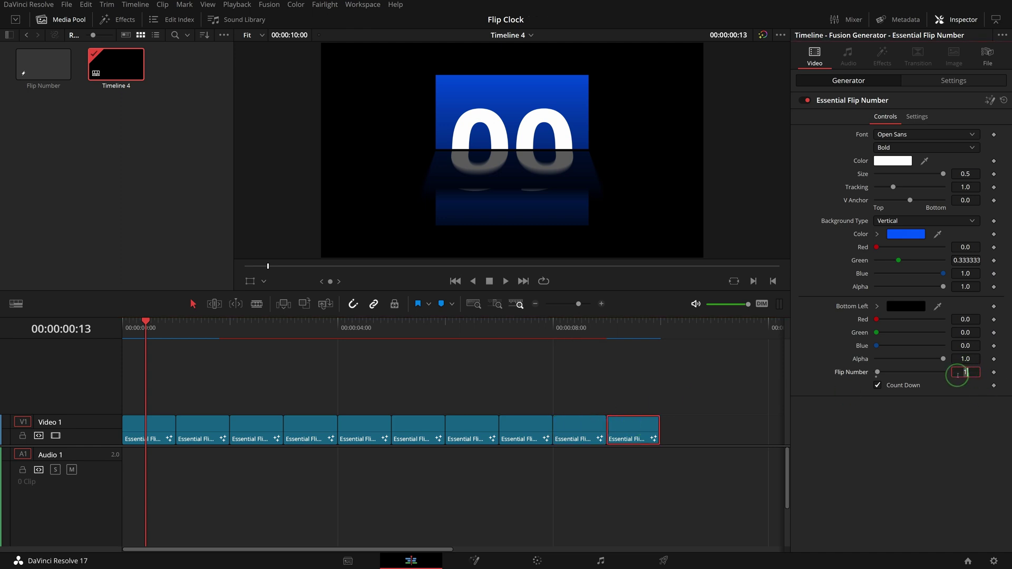
{"action": "key", "text": "Return"}
Turn off Count Down on each of the remaining clips on Video 1.
{"action": "key", "text": "Home"}
{"action": "left_click", "coordinate": [280, 428]}
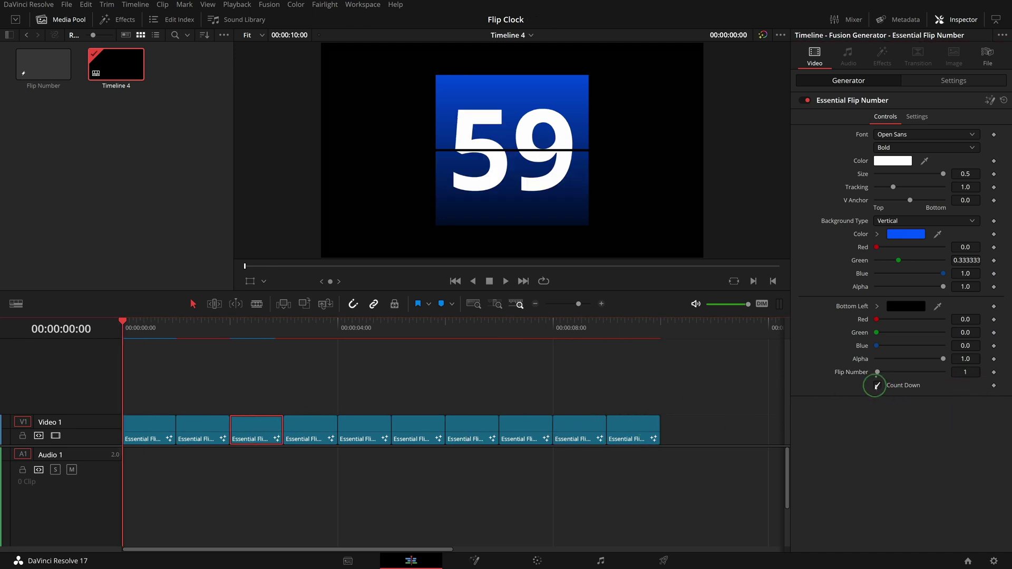
{"action": "left_click", "coordinate": [333, 434]}
{"action": "left_click", "coordinate": [877, 386]}
{"action": "left_click", "coordinate": [527, 429]}
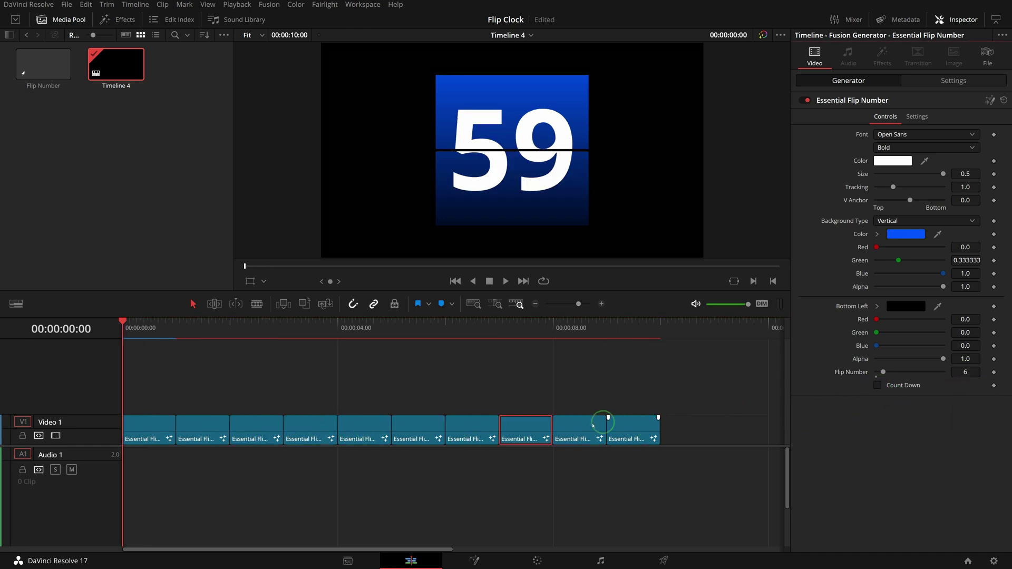
{"action": "left_click", "coordinate": [603, 421]}
{"action": "left_click", "coordinate": [877, 385]}
{"action": "left_click", "coordinate": [610, 422]}
{"action": "left_click", "coordinate": [877, 385]}
{"action": "left_click", "coordinate": [720, 443]}
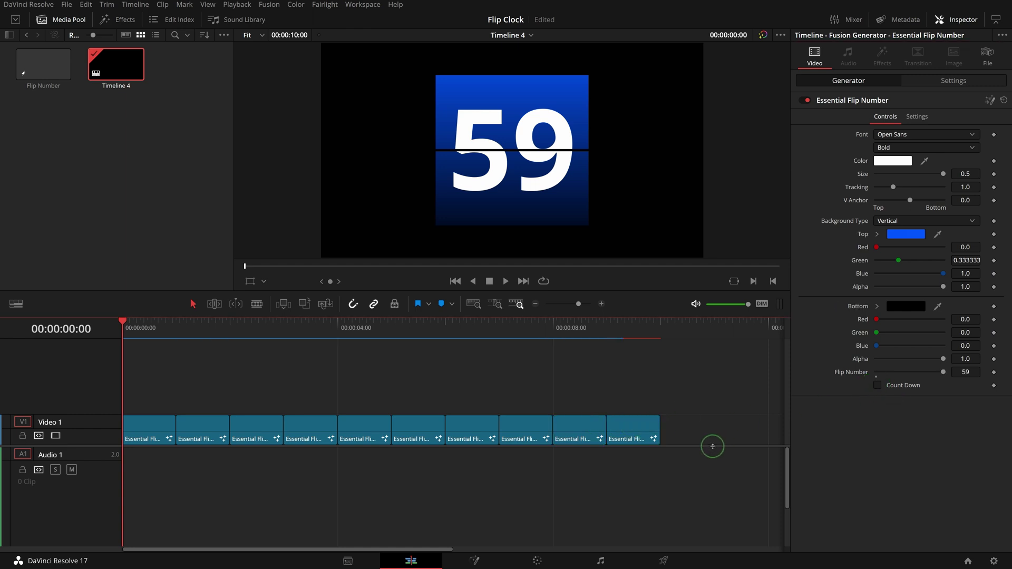
Duplicate the last Video 1 clip twice to make a row of twelve, and copy the first clip onto Video 2 and Video 3.
{"action": "left_click", "coordinate": [623, 435]}
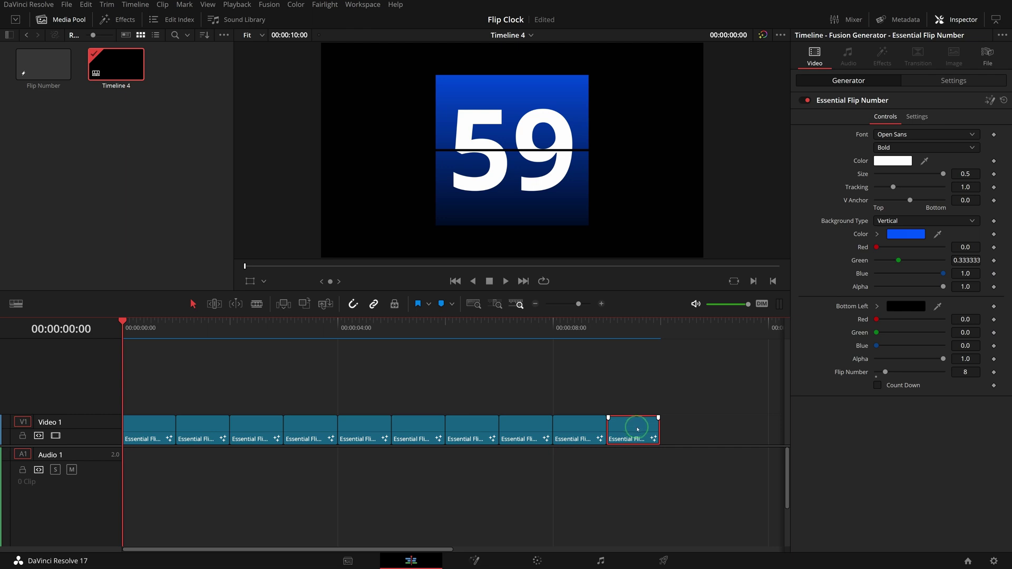
{"action": "left_click_drag", "start_coordinate": [638, 430], "coordinate": [741, 437]}
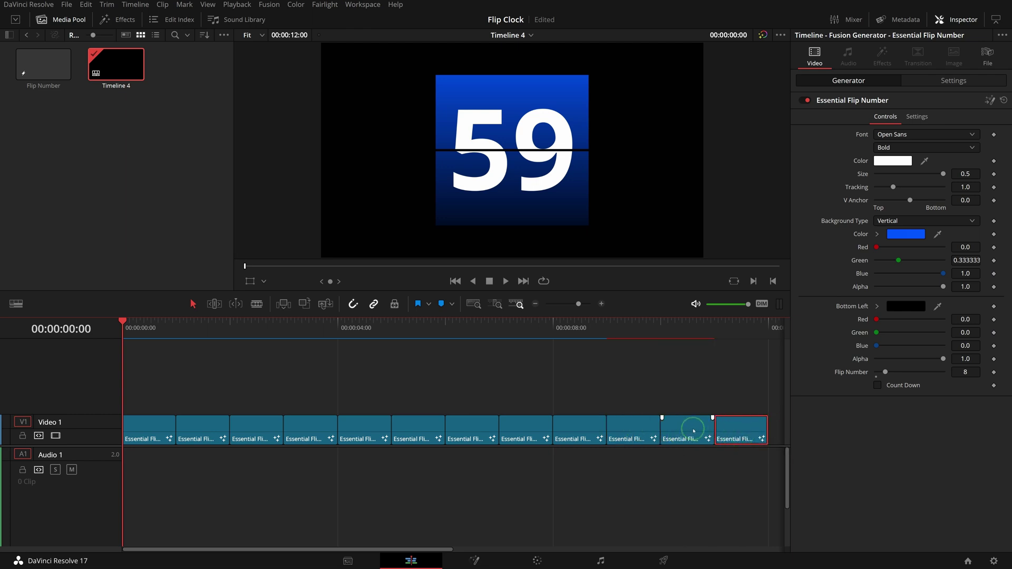
{"action": "left_click_drag", "start_coordinate": [147, 423], "coordinate": [158, 370]}
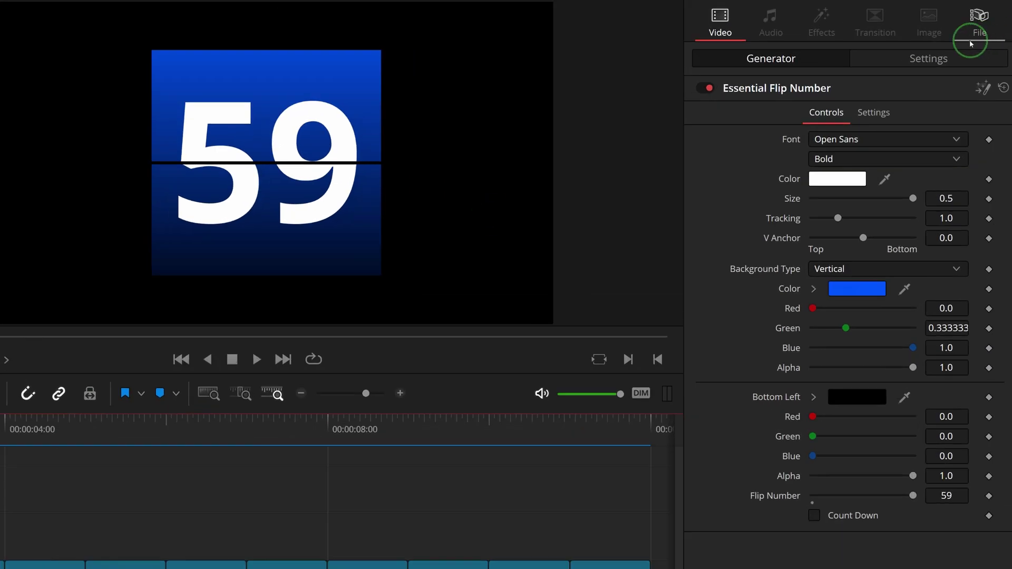
Rename the Video 3 clip Hour and the Video 2 clip Minute, and extend both to 12 seconds to match Video 1.
{"action": "left_click", "coordinate": [972, 44]}
{"action": "left_click_drag", "start_coordinate": [892, 101], "coordinate": [793, 102]}
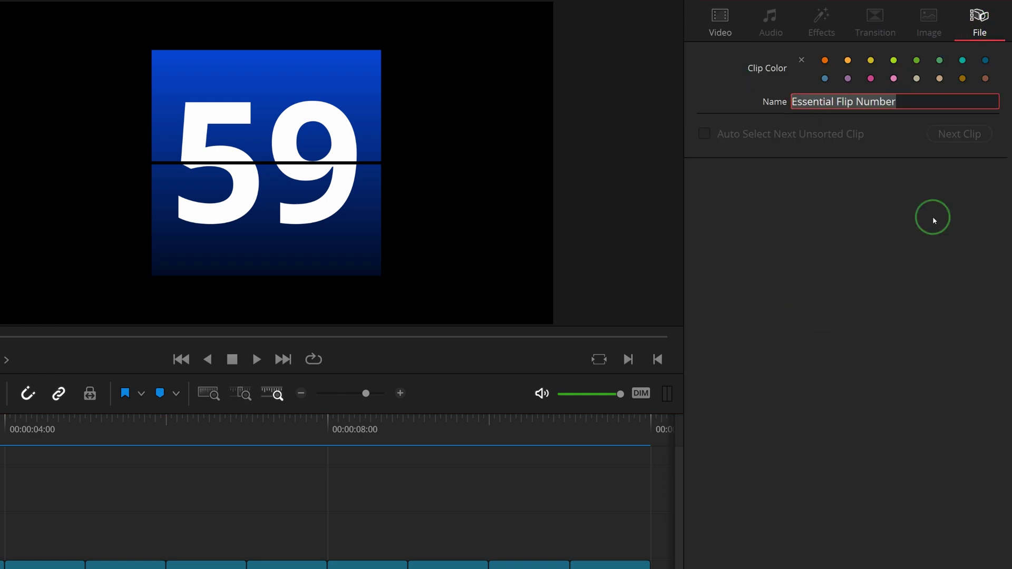
{"action": "type", "text": "Hour"}
{"action": "left_click", "coordinate": [146, 401]}
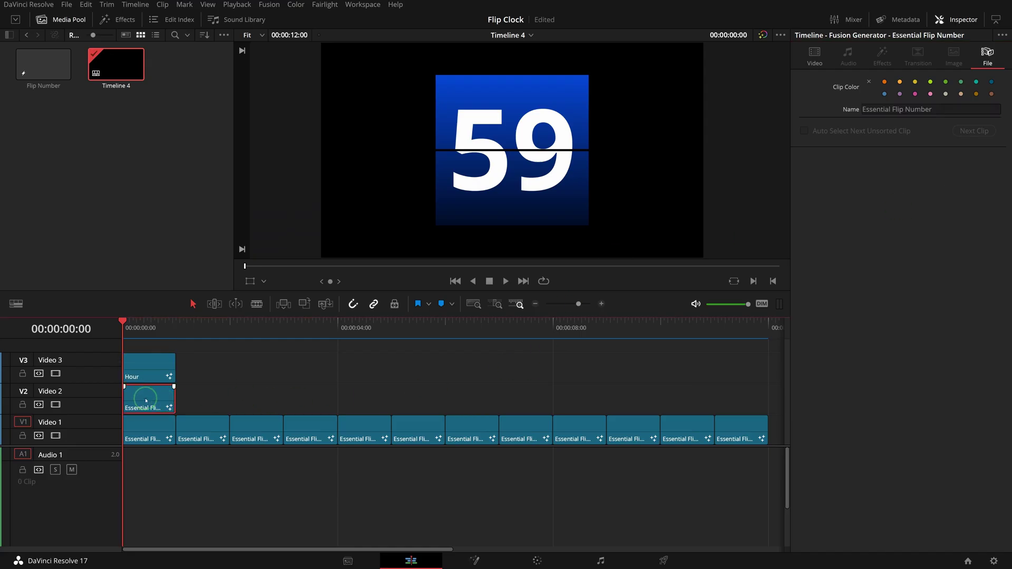
{"action": "left_click", "coordinate": [979, 112]}
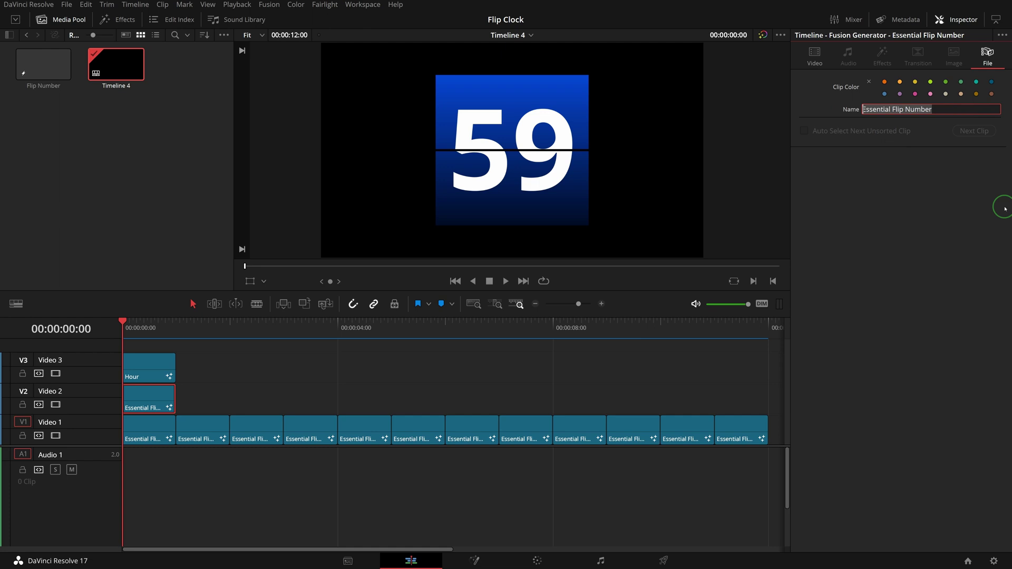
{"action": "type", "text": "Minute"}
{"action": "key", "text": "Return"}
{"action": "left_click_drag", "start_coordinate": [174, 399], "coordinate": [768, 401]}
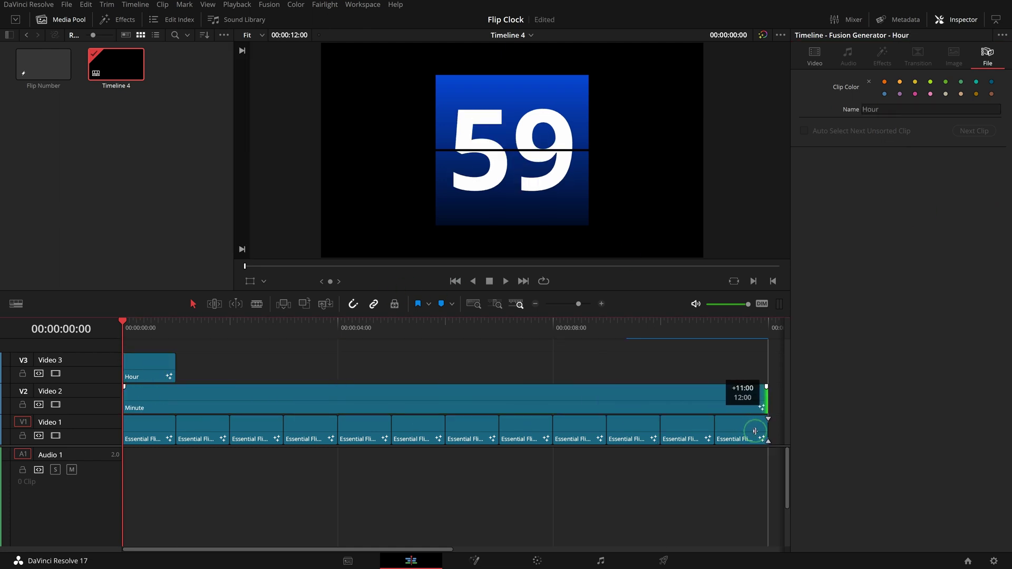
{"action": "left_click_drag", "start_coordinate": [174, 368], "coordinate": [768, 368]}
Combine all the Video 1 clips into a compound clip named Second.
{"action": "left_click", "coordinate": [148, 431]}
{"action": "key", "text": "y"}
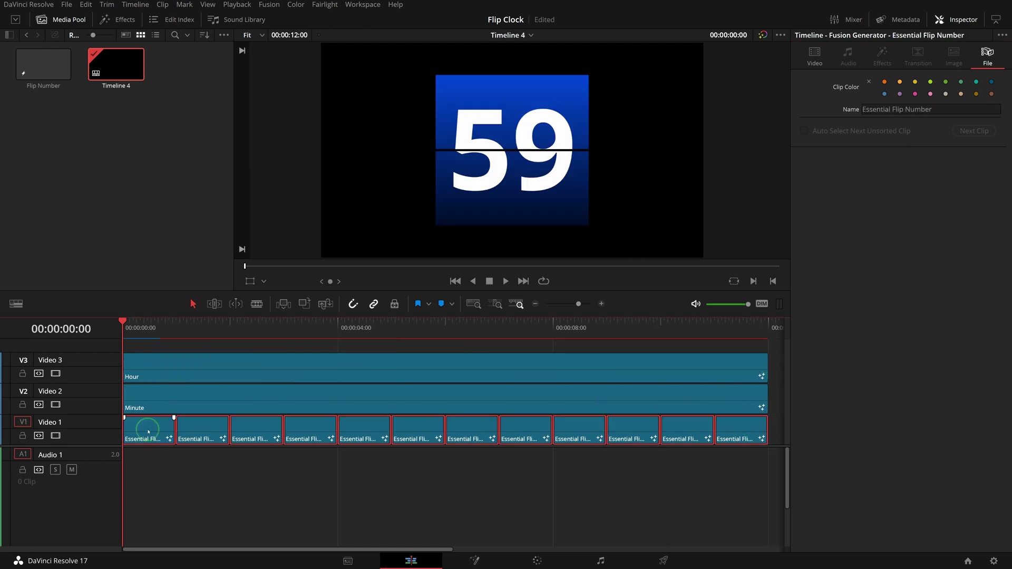
{"action": "right_click", "coordinate": [146, 434]}
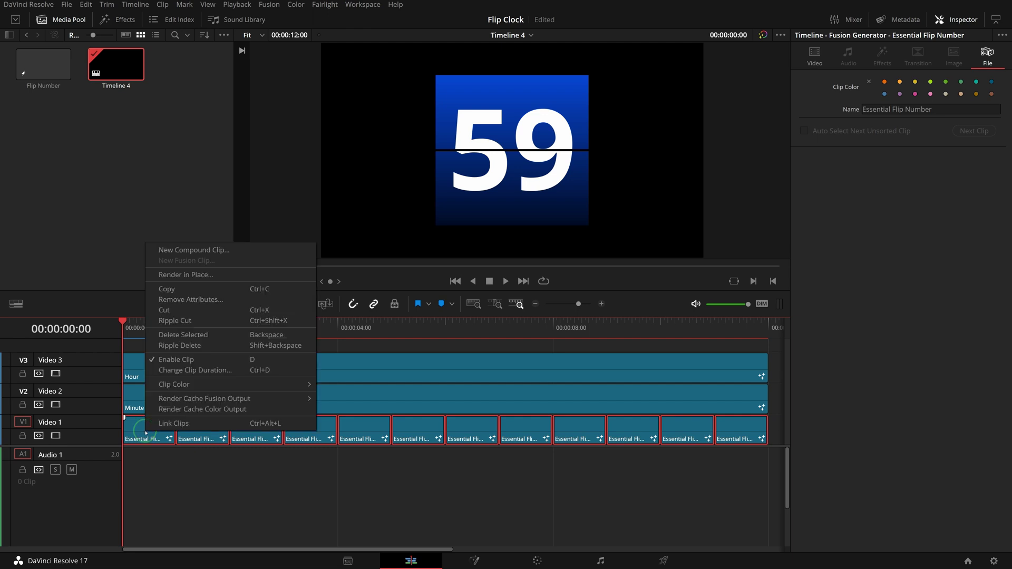
{"action": "left_click", "coordinate": [219, 252]}
{"action": "type", "text": "Second"}
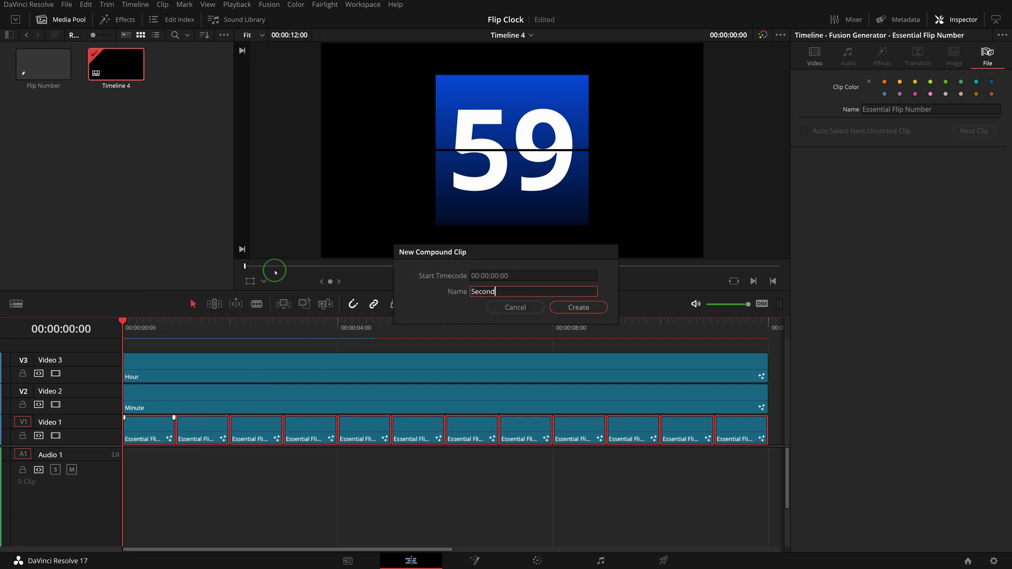
{"action": "left_click", "coordinate": [578, 309]}
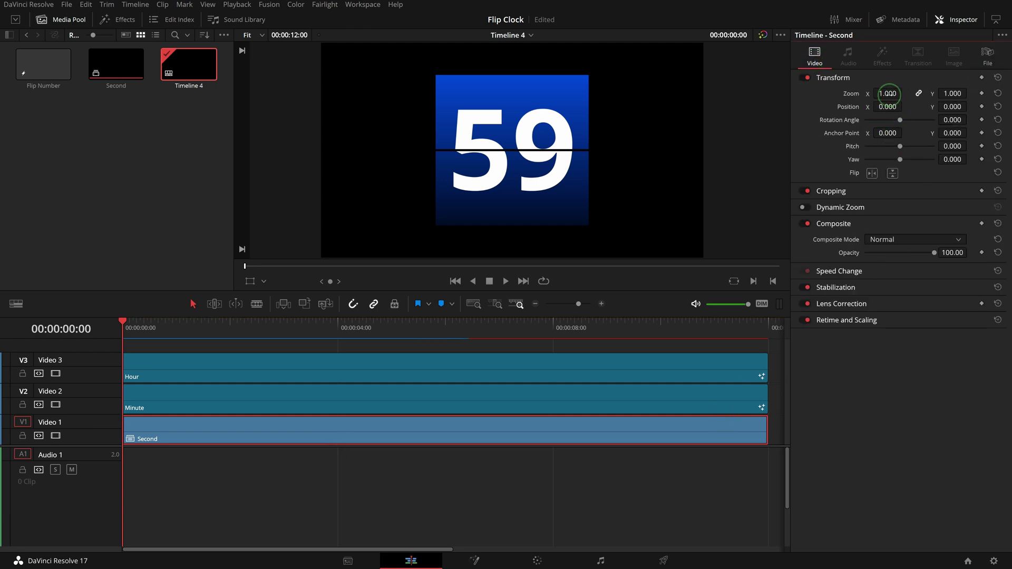
Set the Second clip's Zoom to 0.75 and move it sideways to Position X of about 623.
{"action": "left_click", "coordinate": [897, 94]}
{"action": "type", "text": ".75"}
{"action": "key", "text": "Return"}
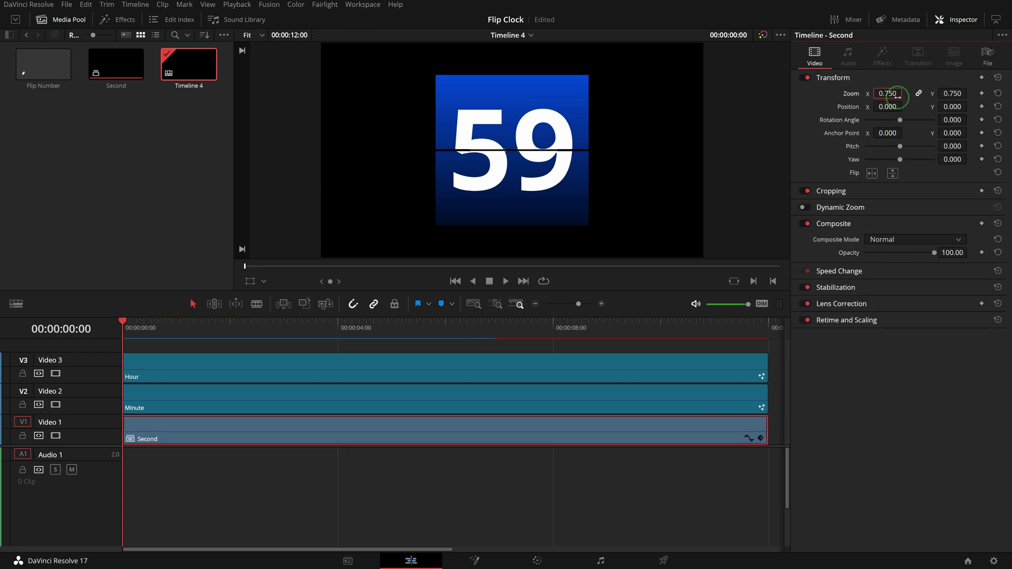
{"action": "left_click_drag", "start_coordinate": [906, 107], "coordinate": [717, 273]}
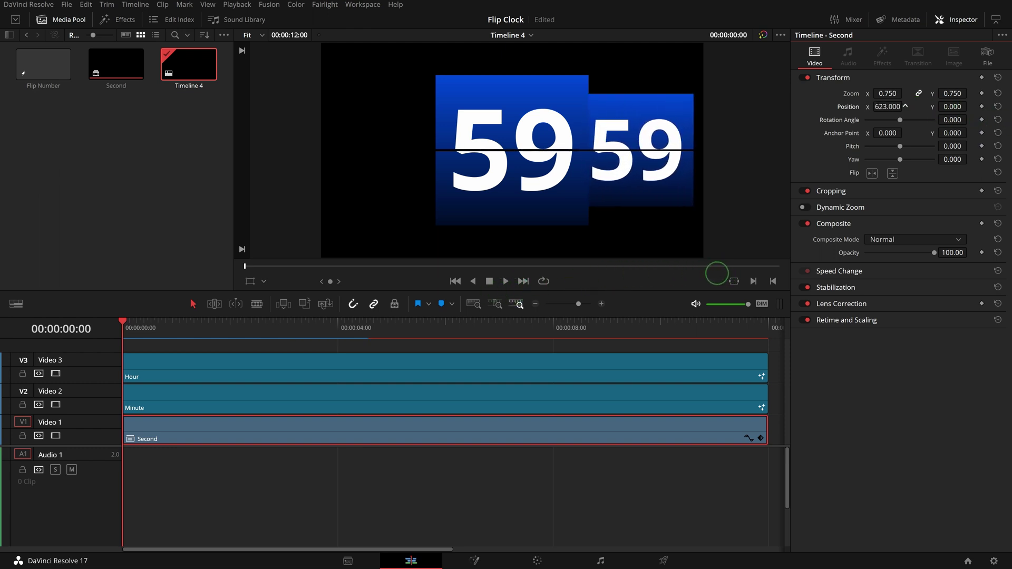
Set the Zoom of the Minute and Hour clips to 0.75.
{"action": "key", "text": "Up"}
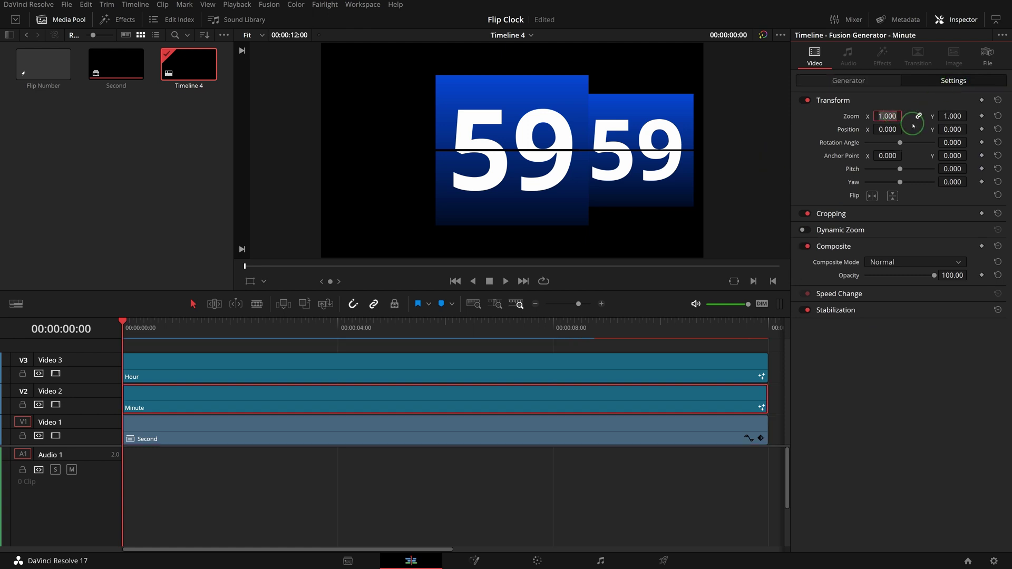
{"action": "left_click", "coordinate": [391, 366]}
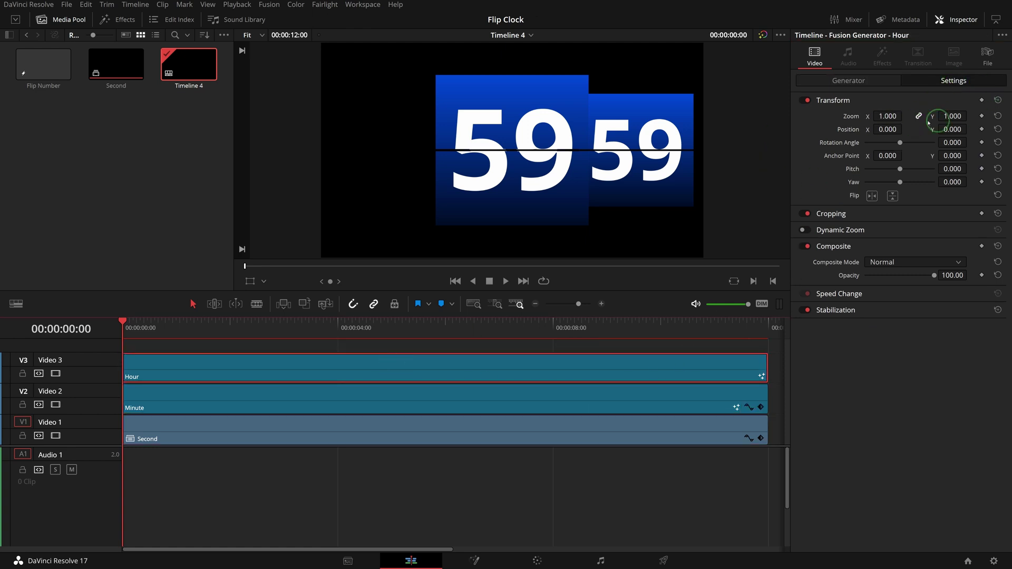
{"action": "left_click", "coordinate": [891, 116]}
{"action": "type", "text": ".75"}
{"action": "key", "text": "Return"}
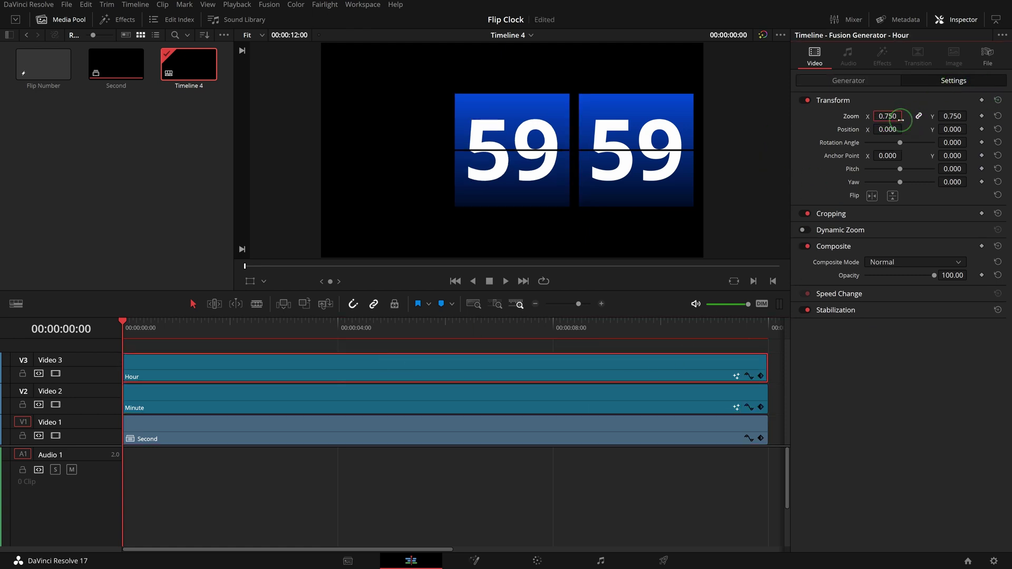
Space the numbers evenly by setting Position X to -600 for the Hour clip and 601 for the Second clip.
{"action": "left_click_drag", "start_coordinate": [888, 129], "coordinate": [579, 133]}
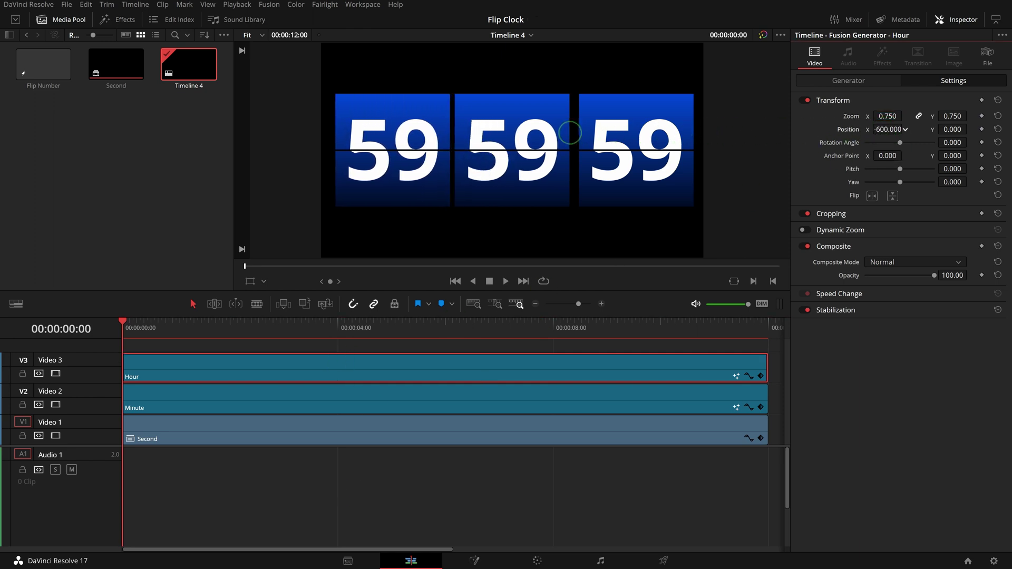
{"action": "left_click", "coordinate": [287, 438]}
{"action": "left_click_drag", "start_coordinate": [888, 107], "coordinate": [878, 114]}
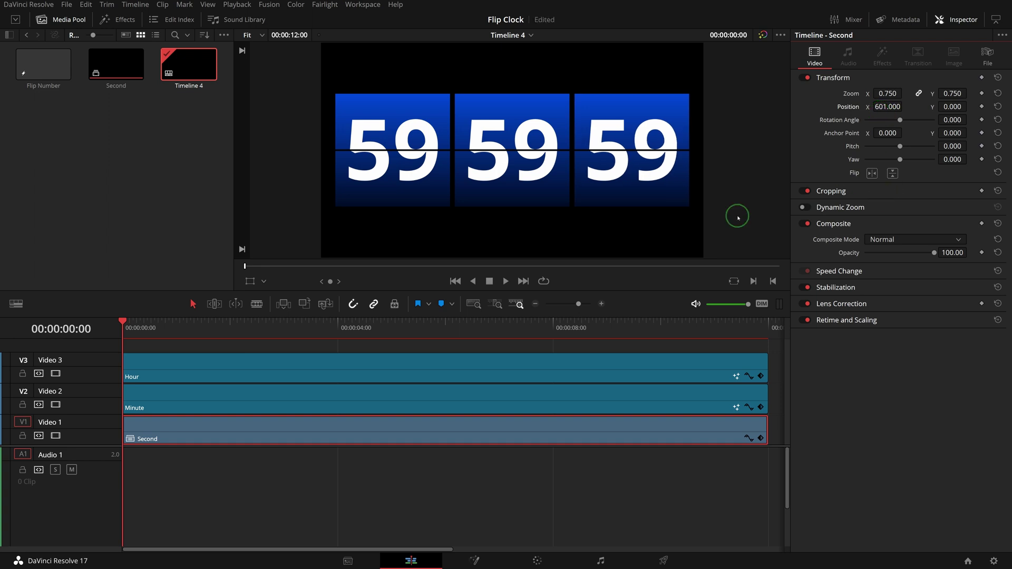
Set the Hour clip's Flip Number to 9 and play the timeline.
{"action": "left_click", "coordinate": [422, 367]}
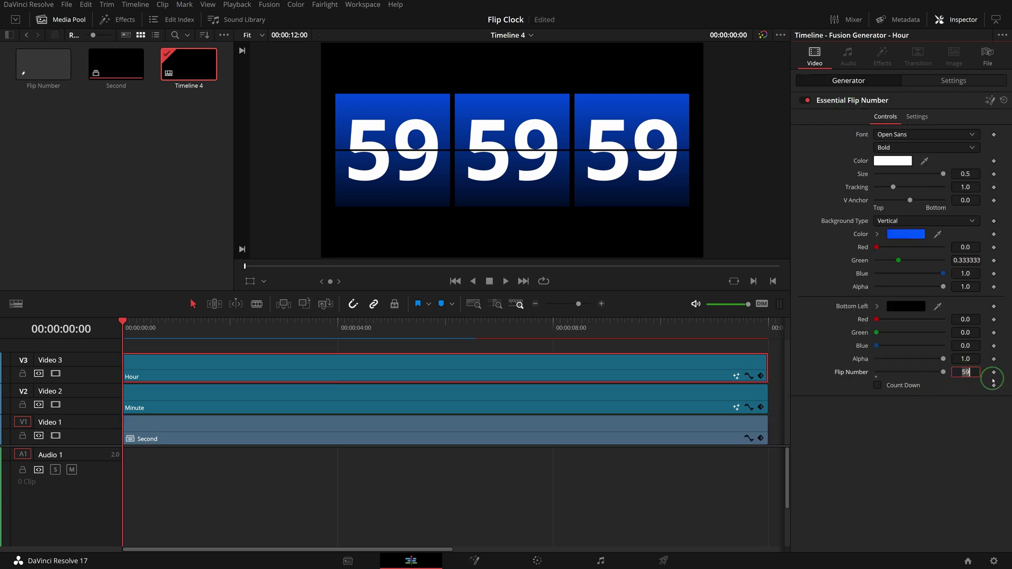
{"action": "key", "text": "Return"}
{"action": "key", "text": "space"}
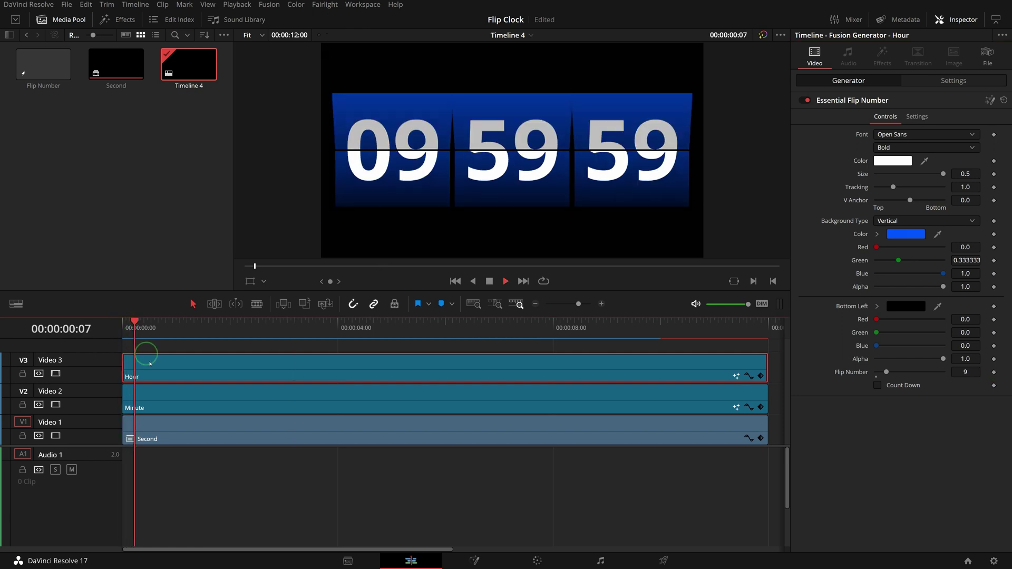
{"action": "key", "text": "space"}
Offset the flips by nudging the Minute clip two frames later and the Hour clip four frames later, and preview the opening.
{"action": "left_click", "coordinate": [193, 407]}
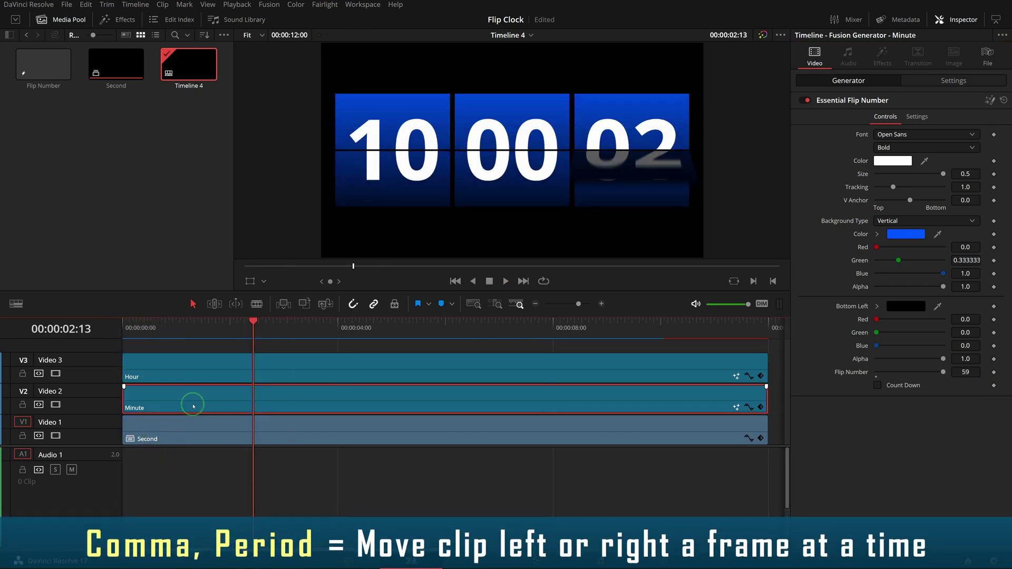
{"action": "key", "text": "period"}
{"action": "left_click", "coordinate": [185, 372]}
{"action": "key", "text": "period"}
{"action": "key", "text": "period"}
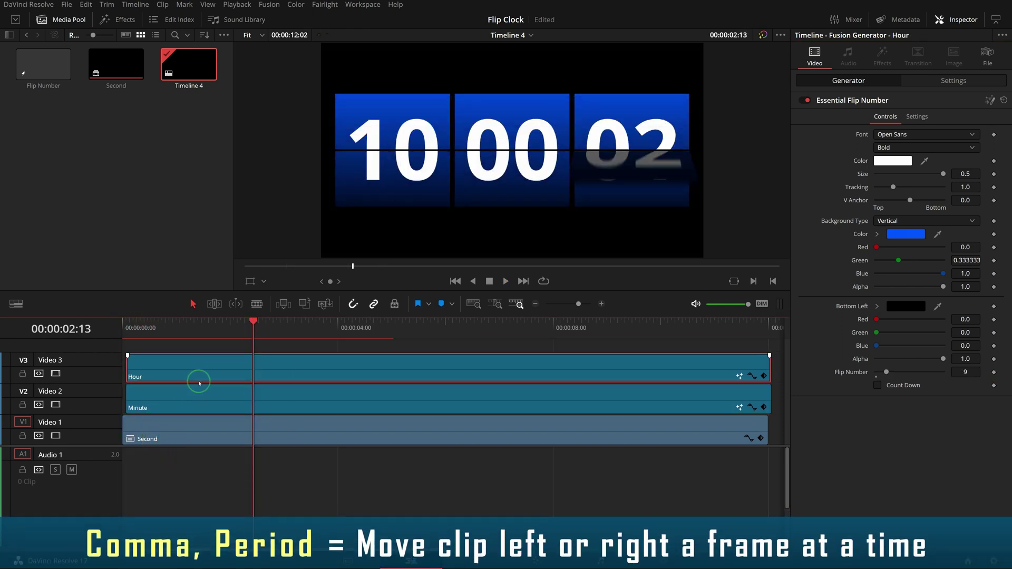
{"action": "key", "text": "period"}
{"action": "left_click", "coordinate": [125, 335]}
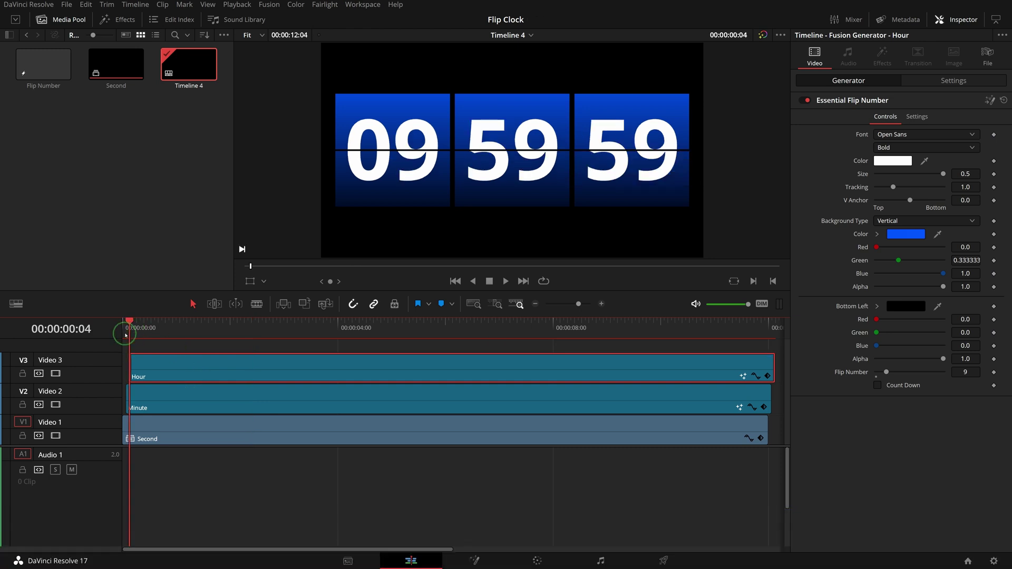
{"action": "key", "text": "space"}
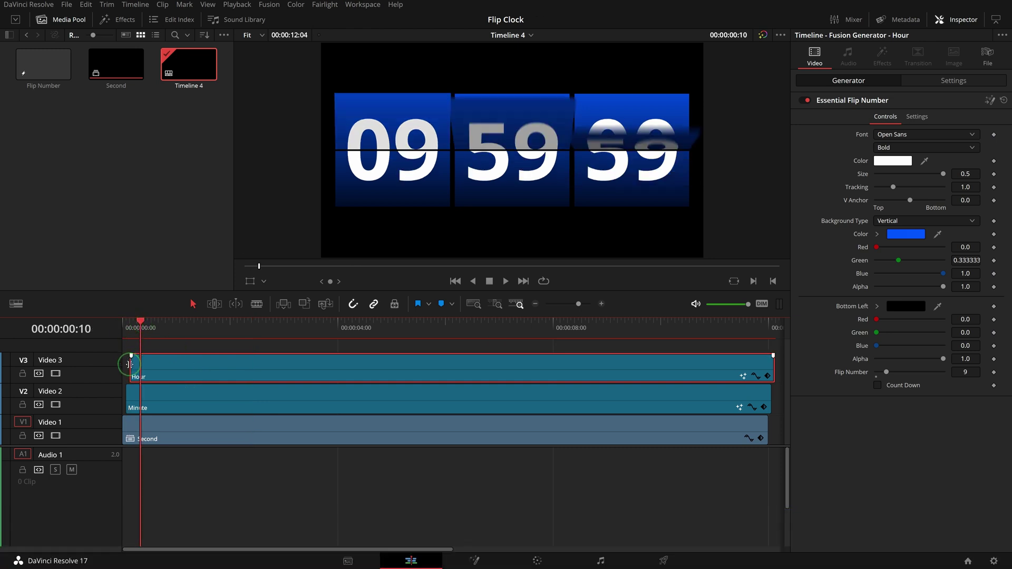
Trim the Hour and Minute clips at both ends to align with the Second clip, and play the timeline from the start.
{"action": "left_click_drag", "start_coordinate": [129, 364], "coordinate": [127, 364]}
{"action": "left_click_drag", "start_coordinate": [122, 363], "coordinate": [124, 396]}
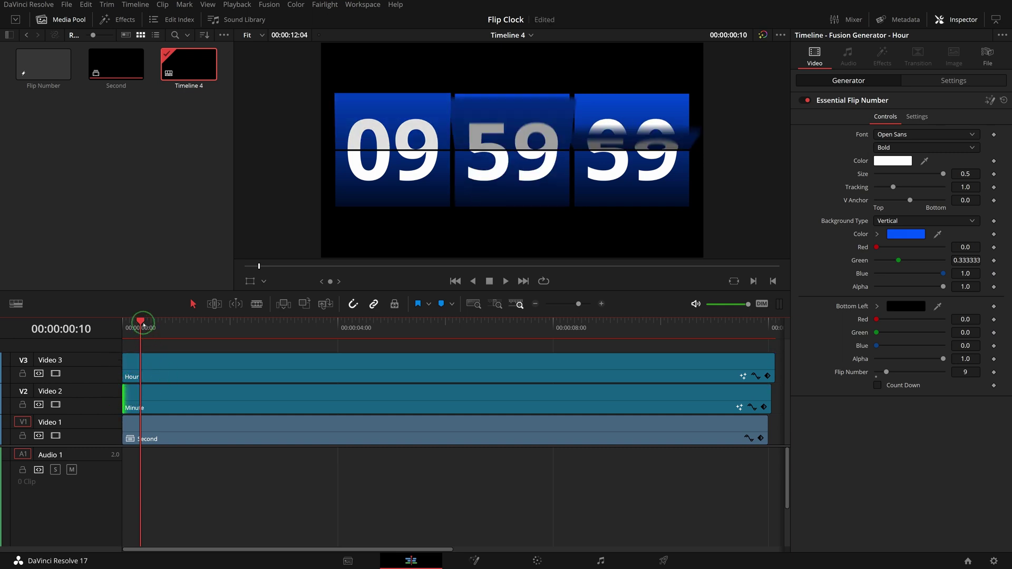
{"action": "left_click_drag", "start_coordinate": [143, 325], "coordinate": [119, 324]}
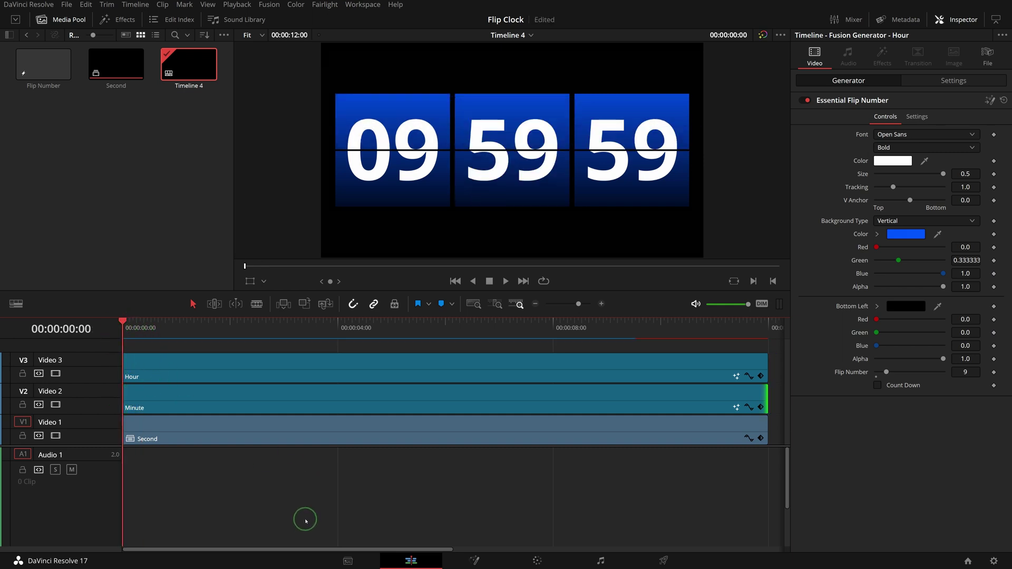
{"action": "key", "text": "space"}
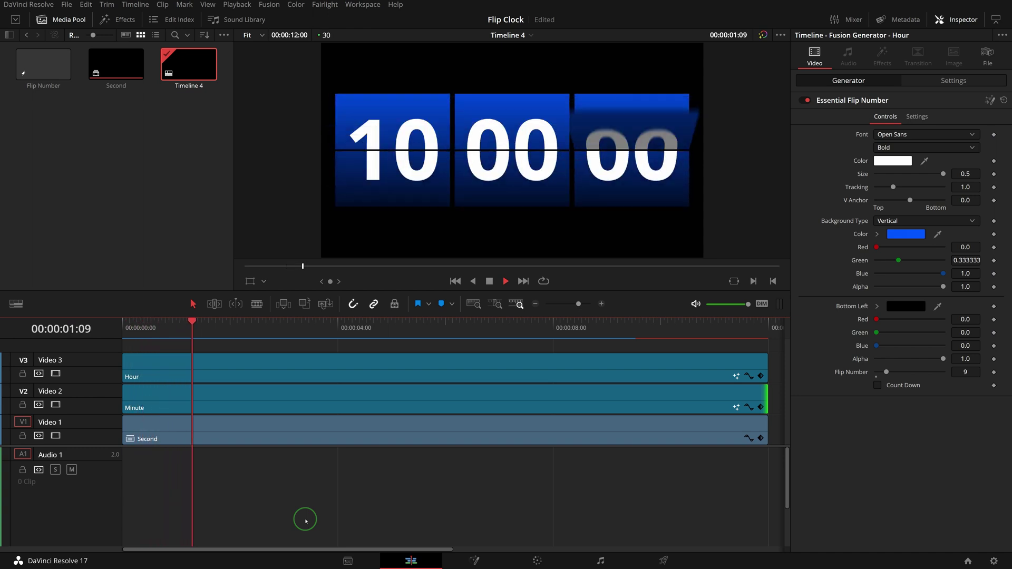